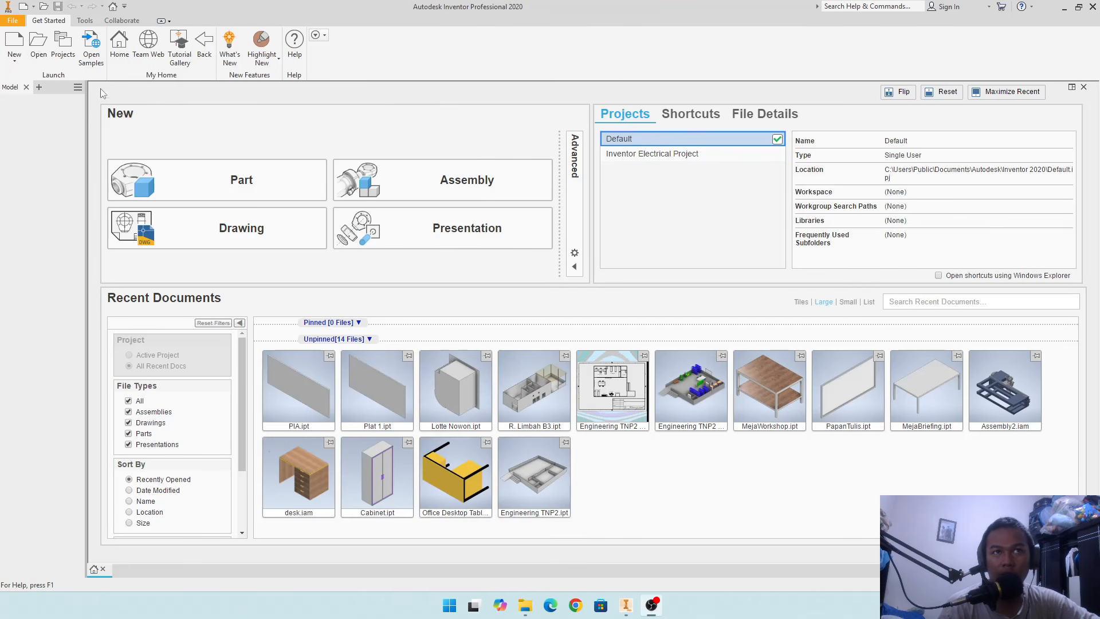
- Create a new part file and open its document settings
{"action": "left_click", "coordinate": [33, 6]}
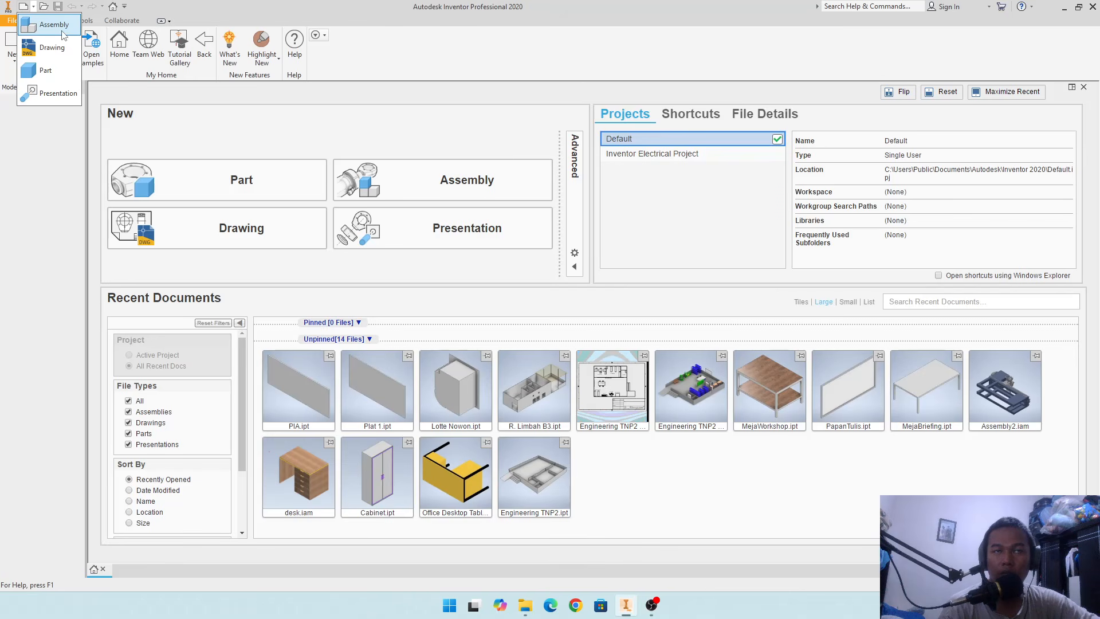
{"action": "left_click", "coordinate": [46, 71]}
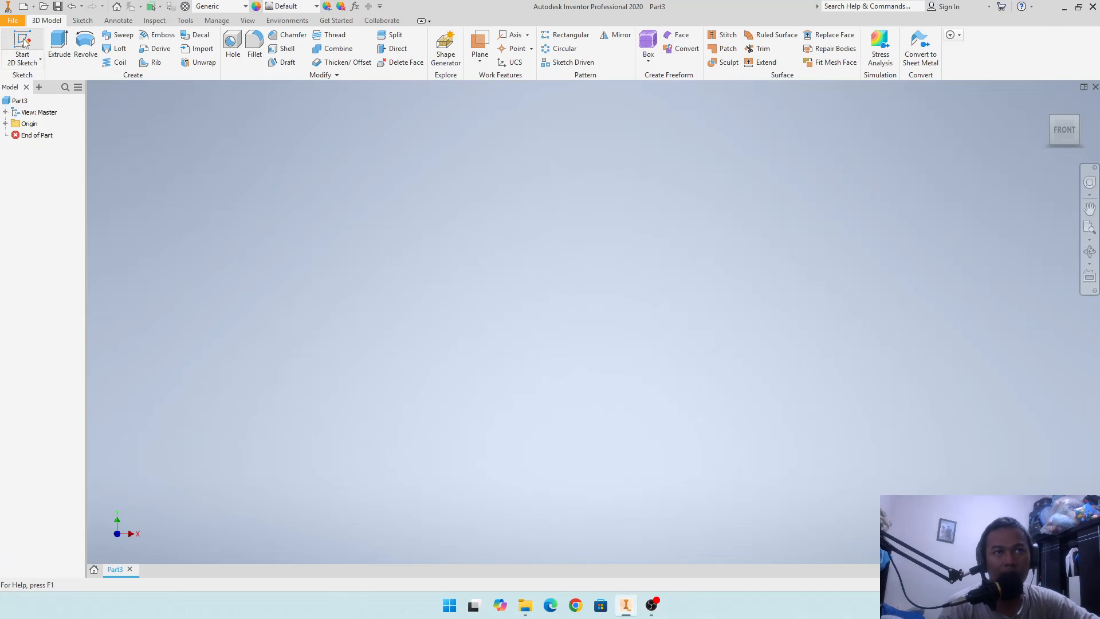
{"action": "left_click", "coordinate": [185, 20]}
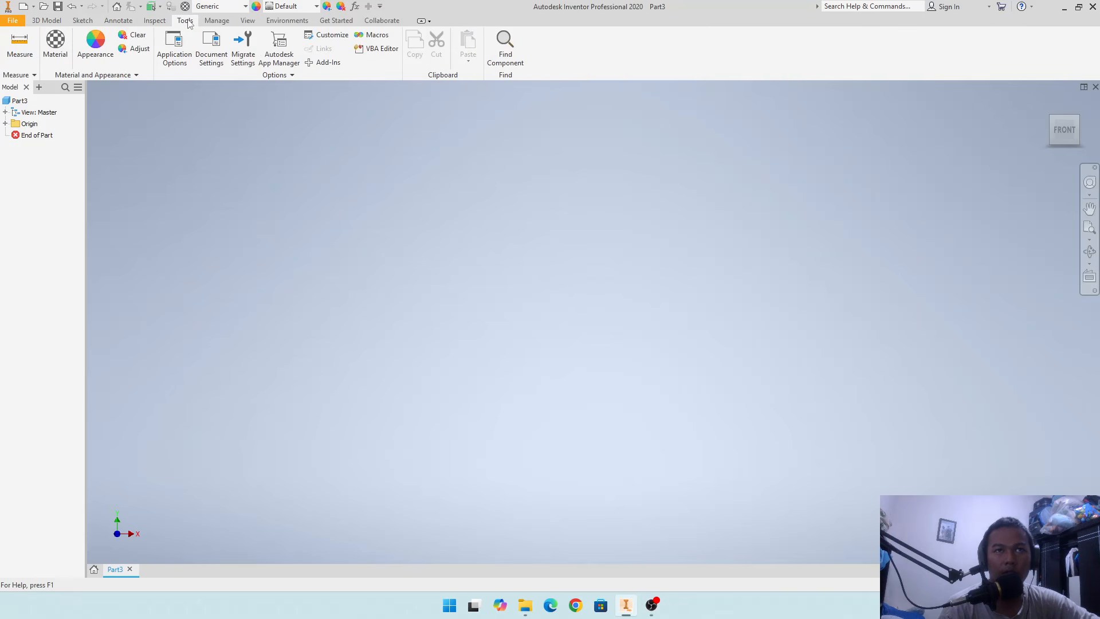
{"action": "left_click", "coordinate": [209, 45]}
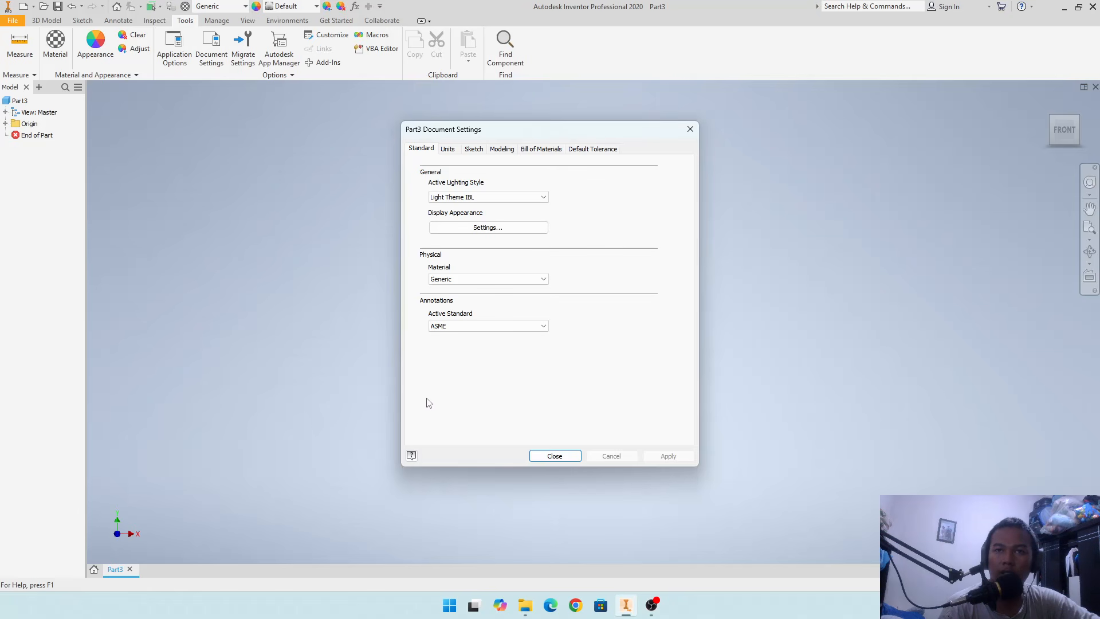
{"action": "left_click", "coordinate": [543, 279]}
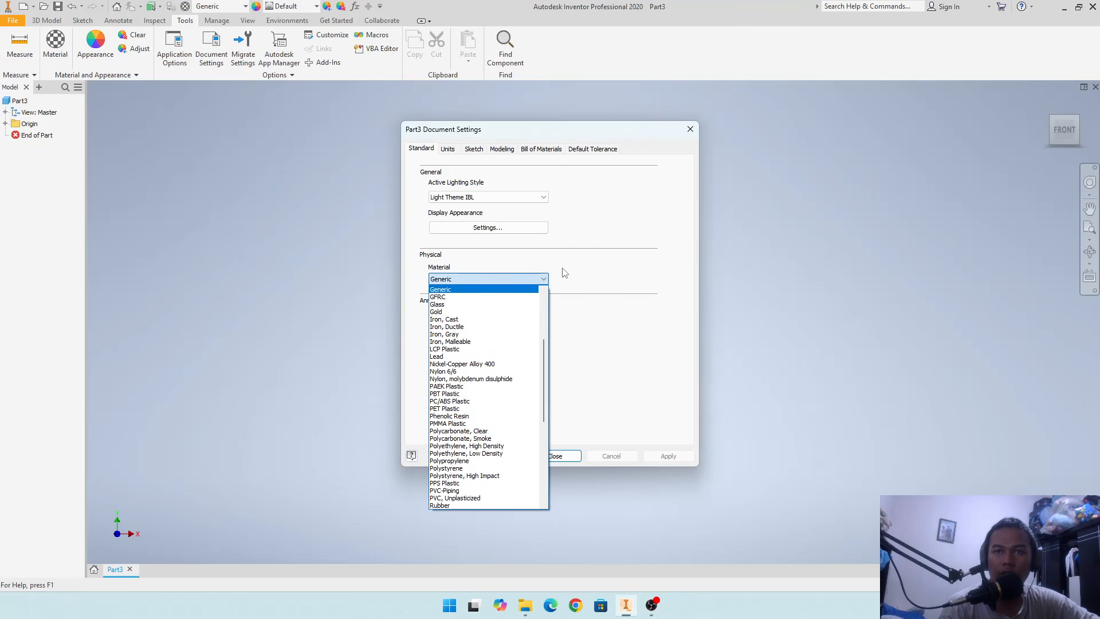
{"action": "left_click", "coordinate": [568, 269]}
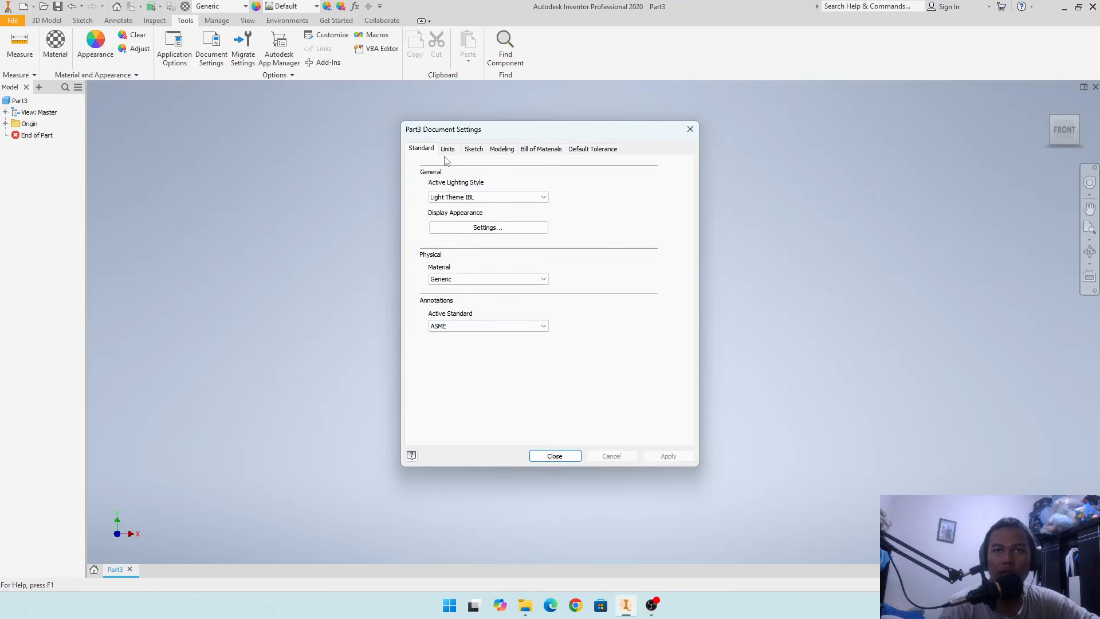
{"action": "left_click", "coordinate": [524, 280]}
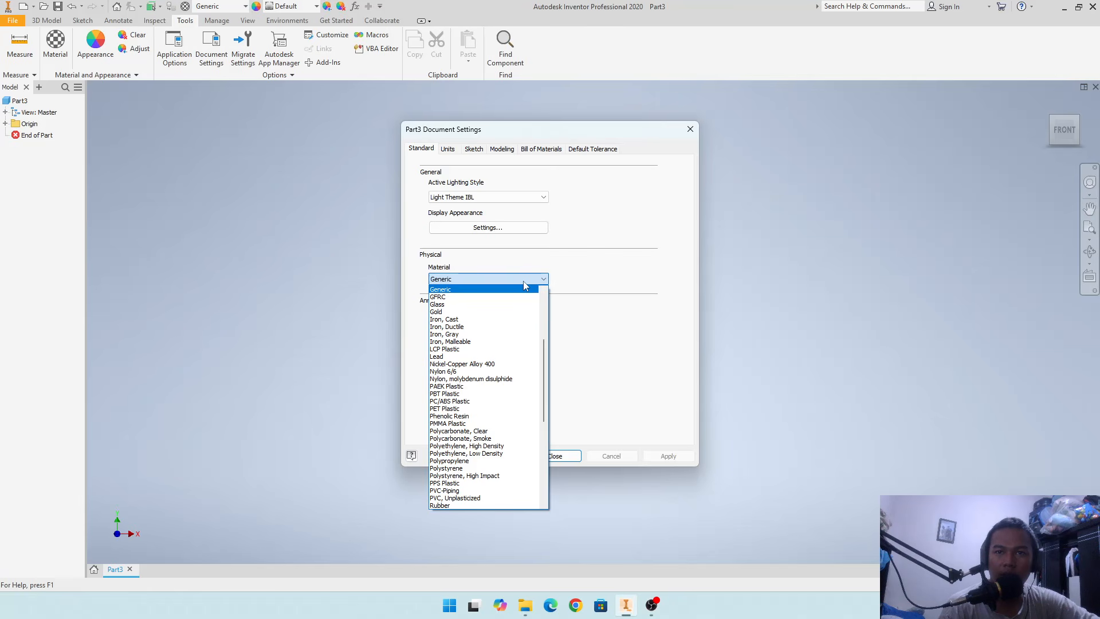
{"action": "left_click", "coordinate": [606, 274]}
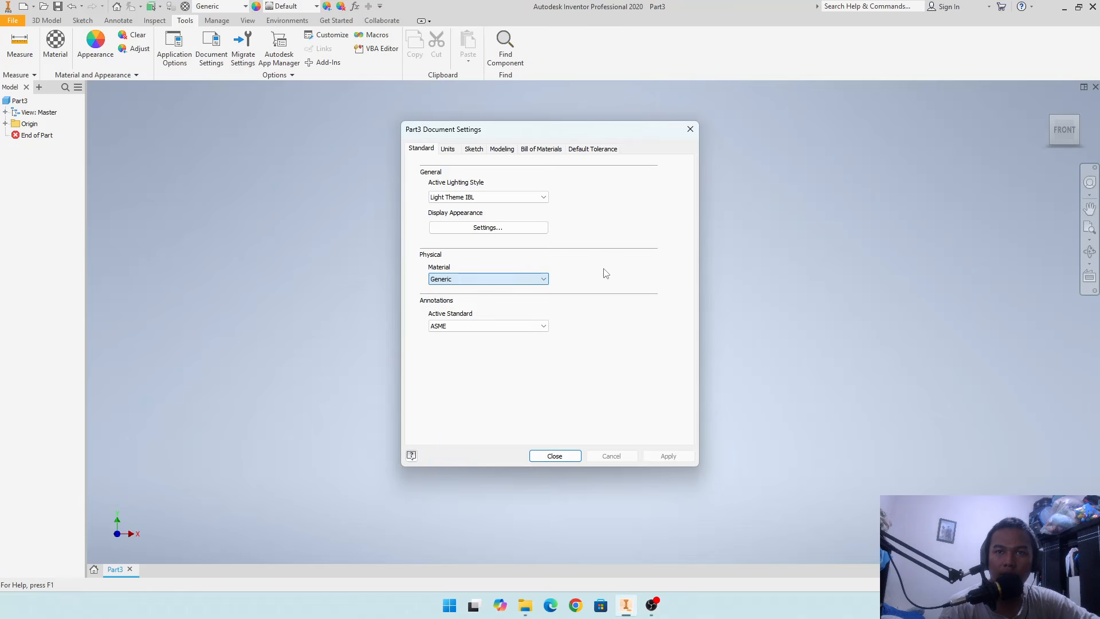
- Set the part's length unit to millimeter and its mass unit to kilogram, and apply the settings
{"action": "left_click", "coordinate": [449, 150]}
{"action": "left_click", "coordinate": [473, 192]}
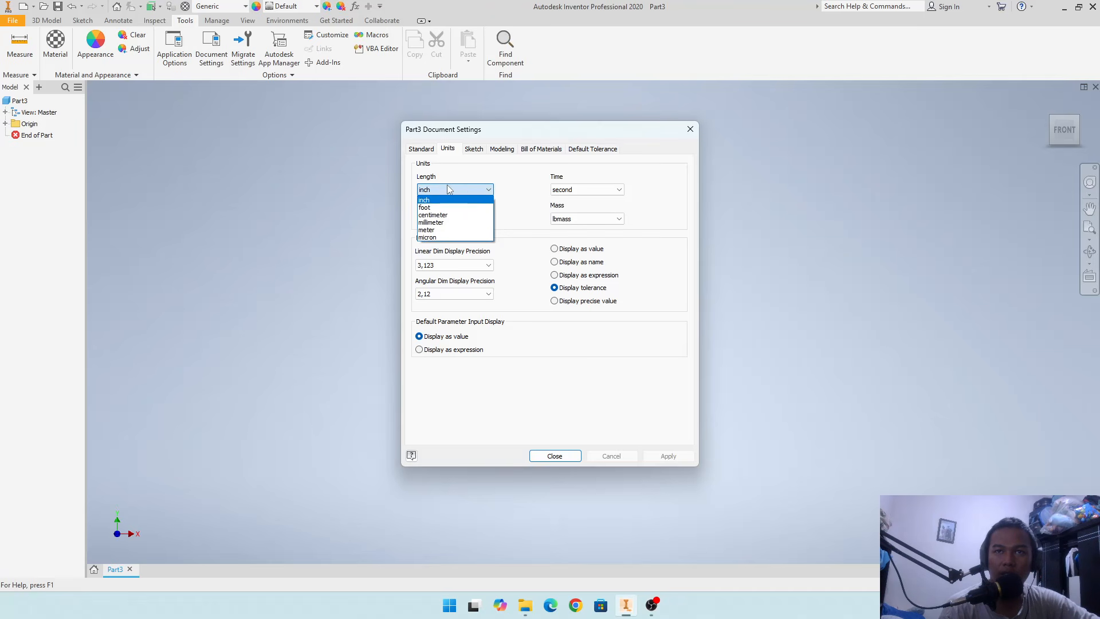
{"action": "left_click", "coordinate": [466, 222]}
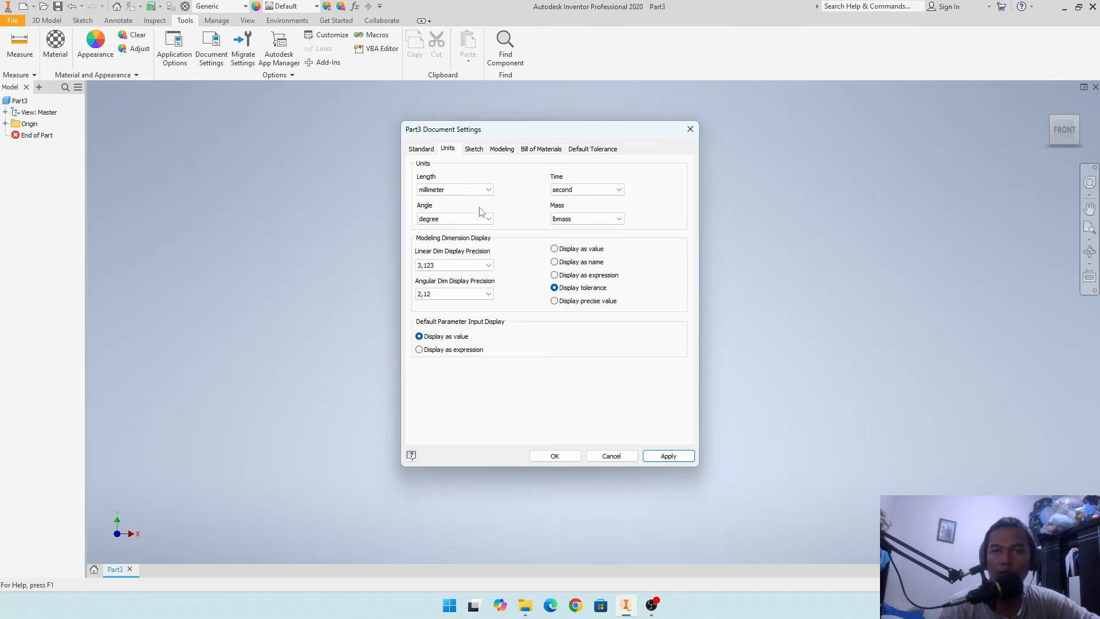
{"action": "left_click", "coordinate": [565, 218]}
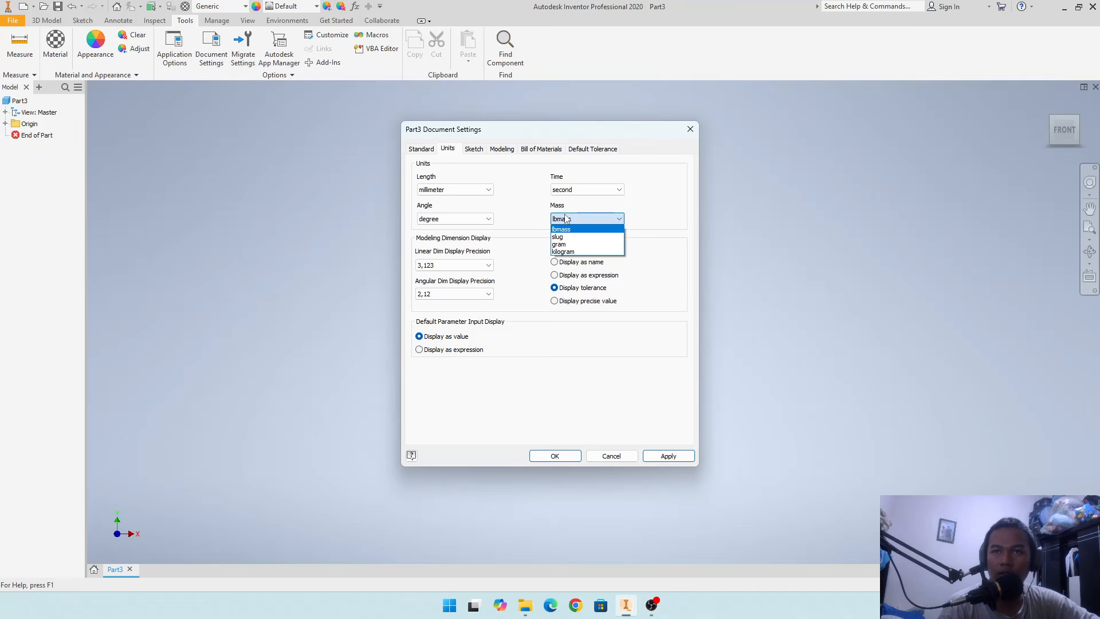
{"action": "left_click", "coordinate": [570, 251]}
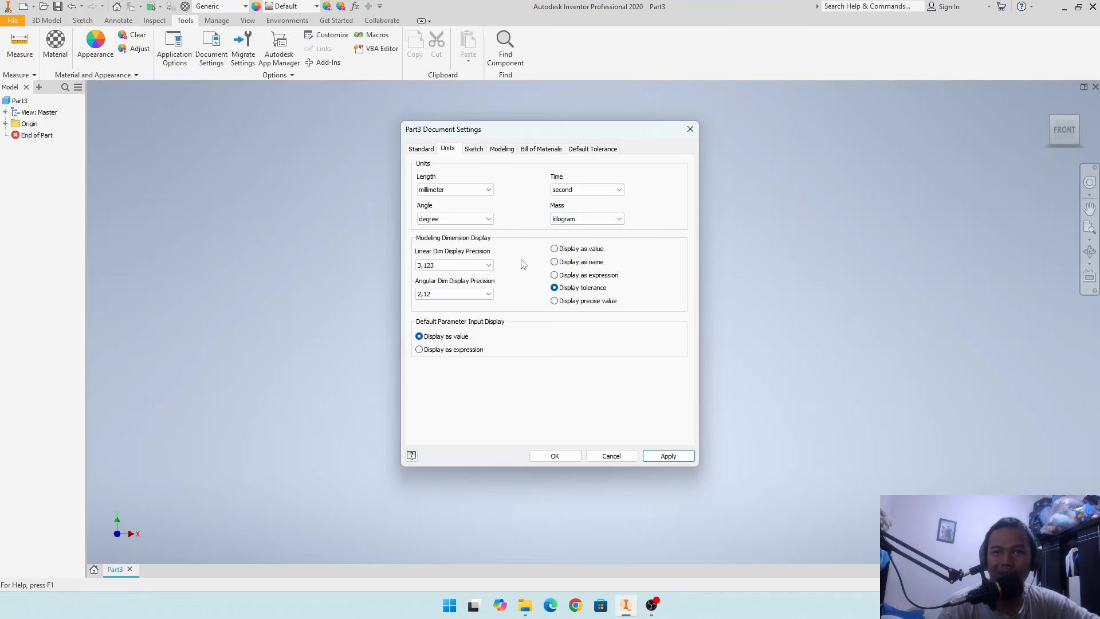
{"action": "left_click", "coordinate": [668, 455]}
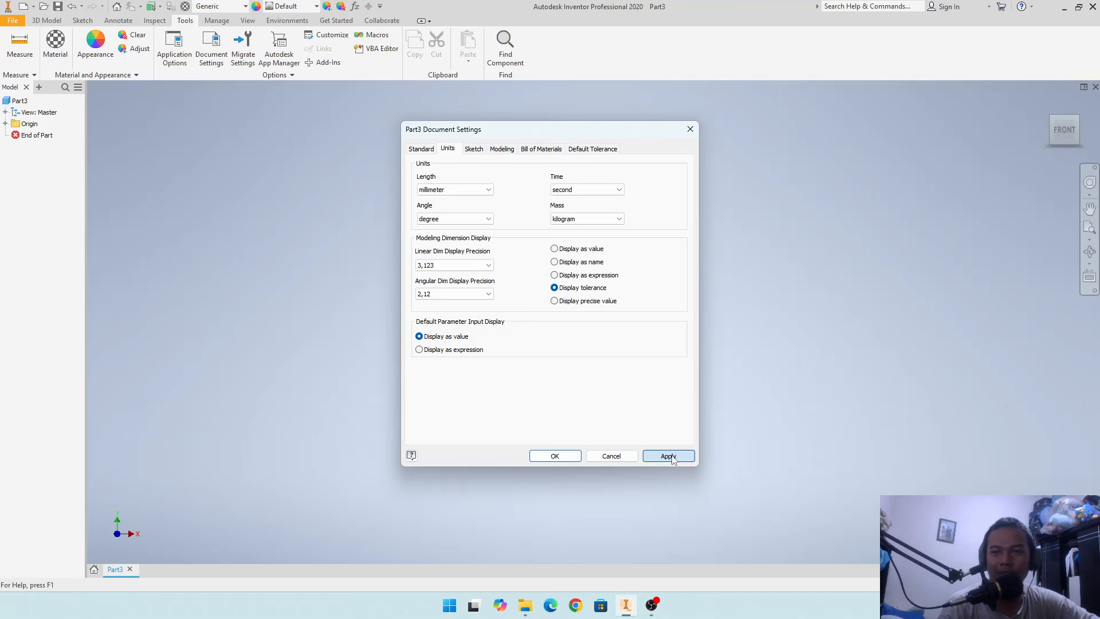
{"action": "left_click", "coordinate": [556, 456]}
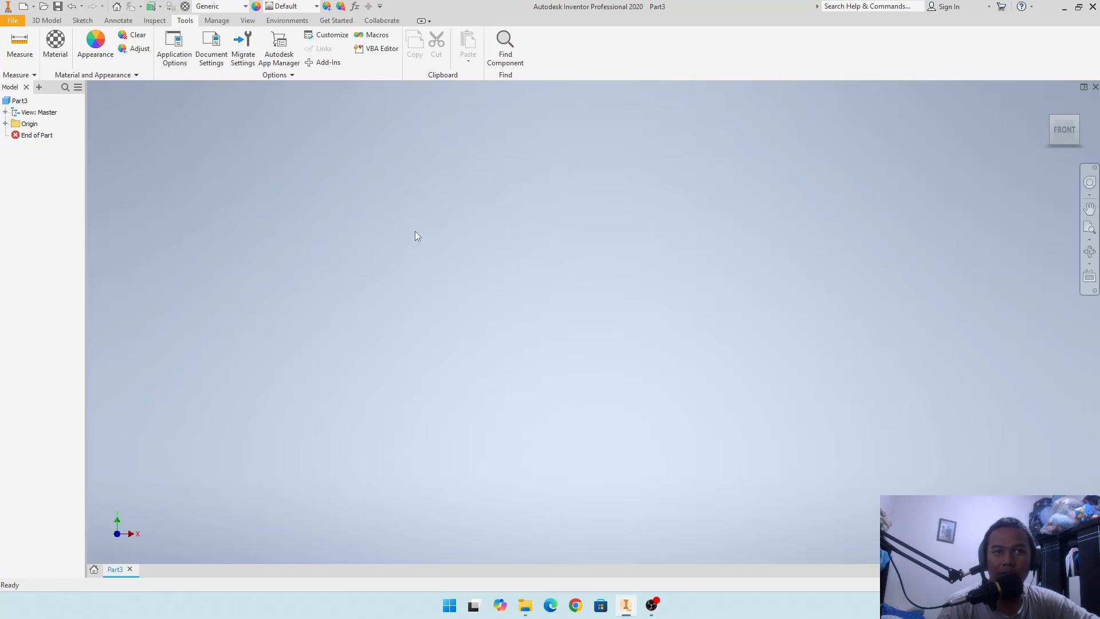
- Start a 2D sketch on the XY plane
{"action": "left_click", "coordinate": [57, 21]}
{"action": "left_click", "coordinate": [82, 24]}
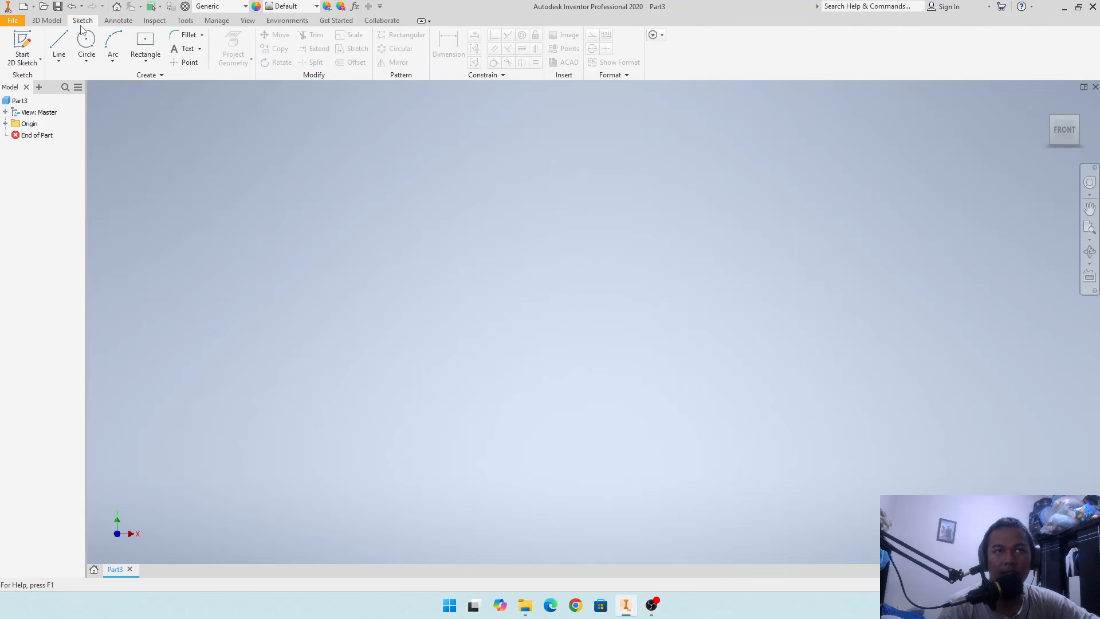
{"action": "left_click", "coordinate": [26, 46]}
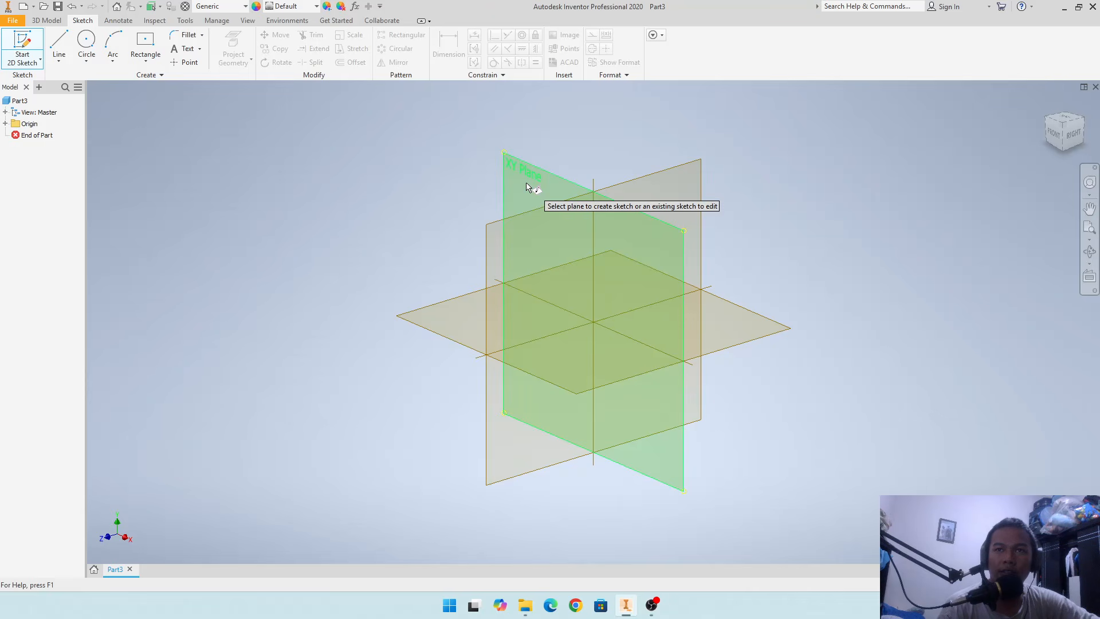
{"action": "left_click", "coordinate": [526, 185]}
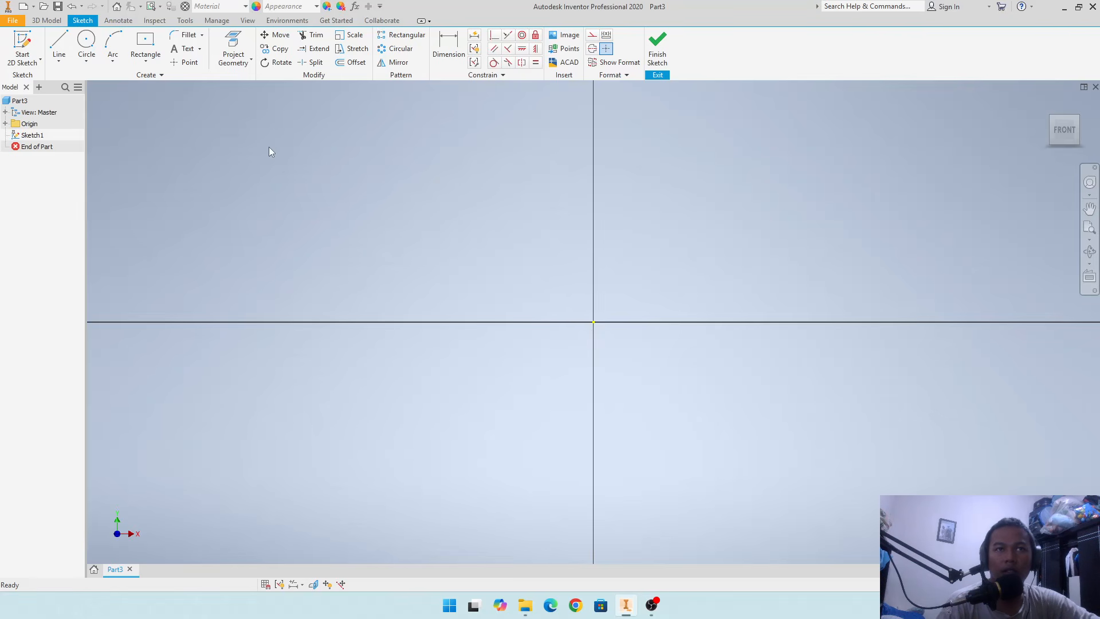
{"action": "left_click", "coordinate": [155, 62]}
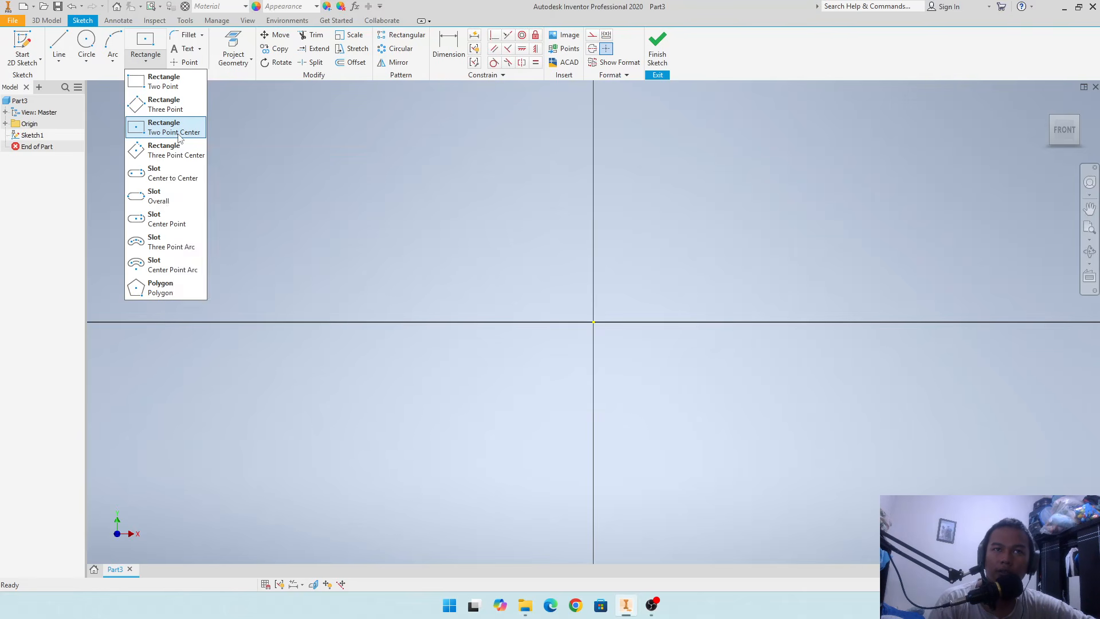
{"action": "left_click", "coordinate": [180, 136]}
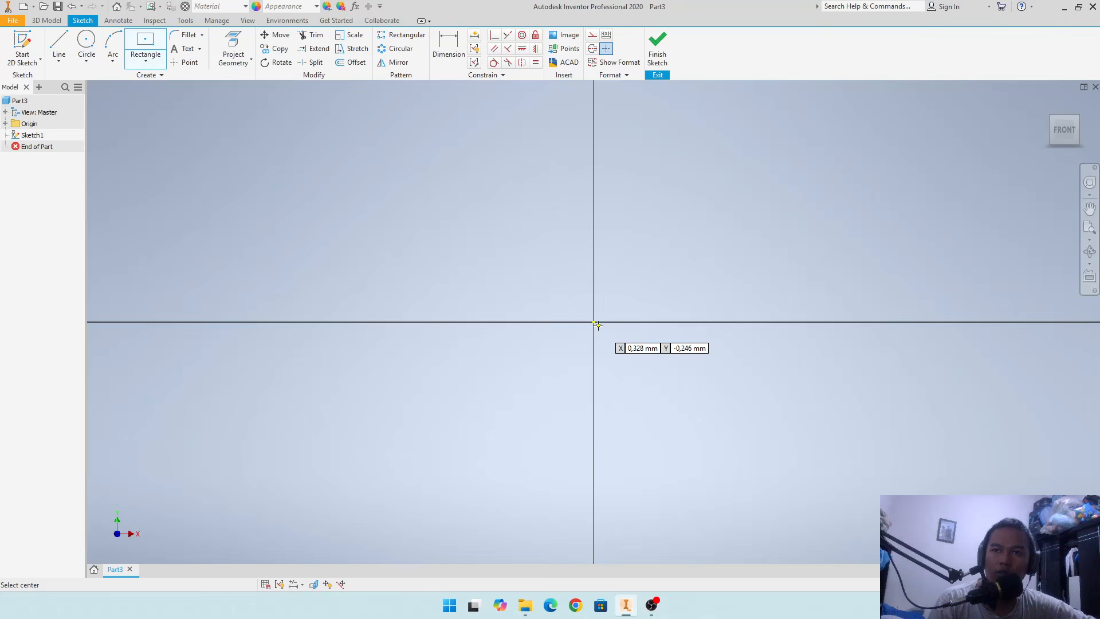
{"action": "left_click", "coordinate": [594, 322]}
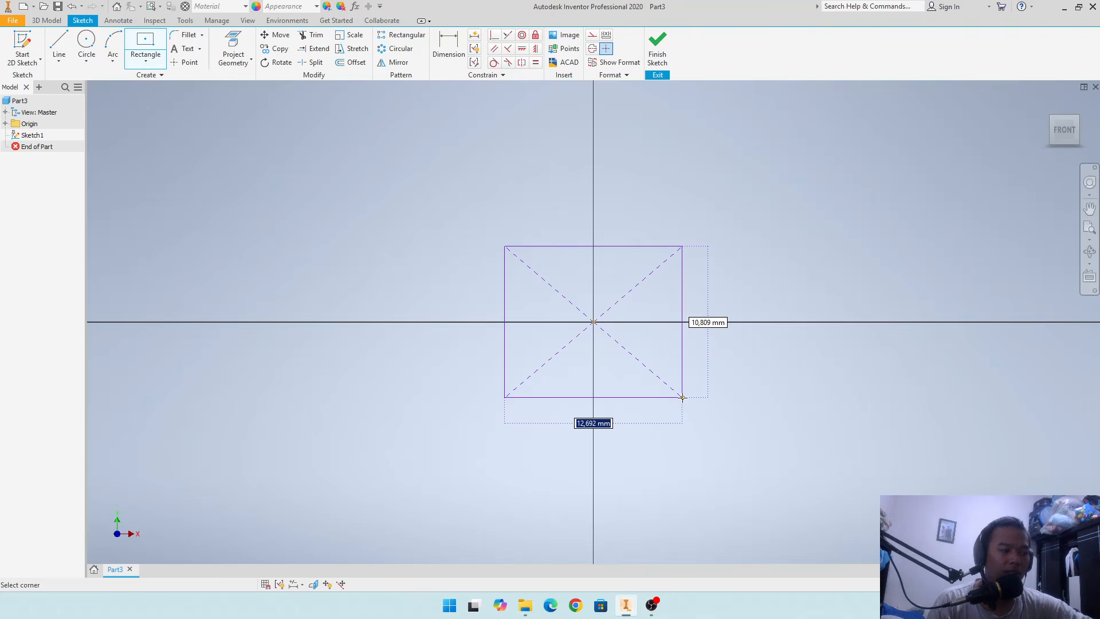
{"action": "key", "text": "Escape"}
- Begin a two-point center rectangle at the sketch origin and set its width to 800 mm
{"action": "left_click", "coordinate": [146, 58]}
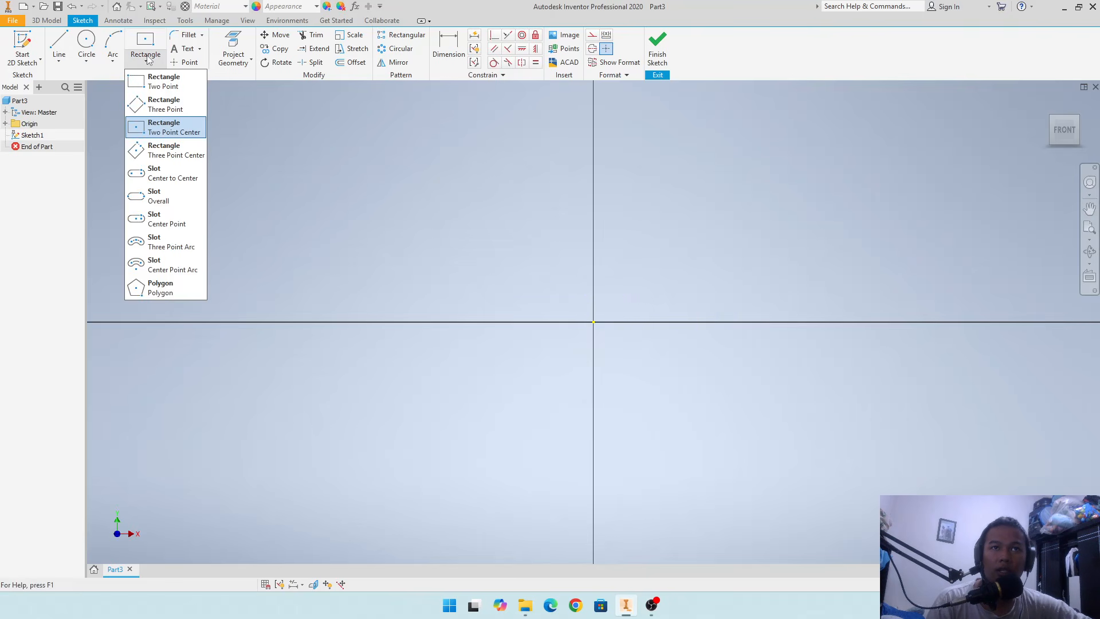
{"action": "left_click", "coordinate": [173, 128]}
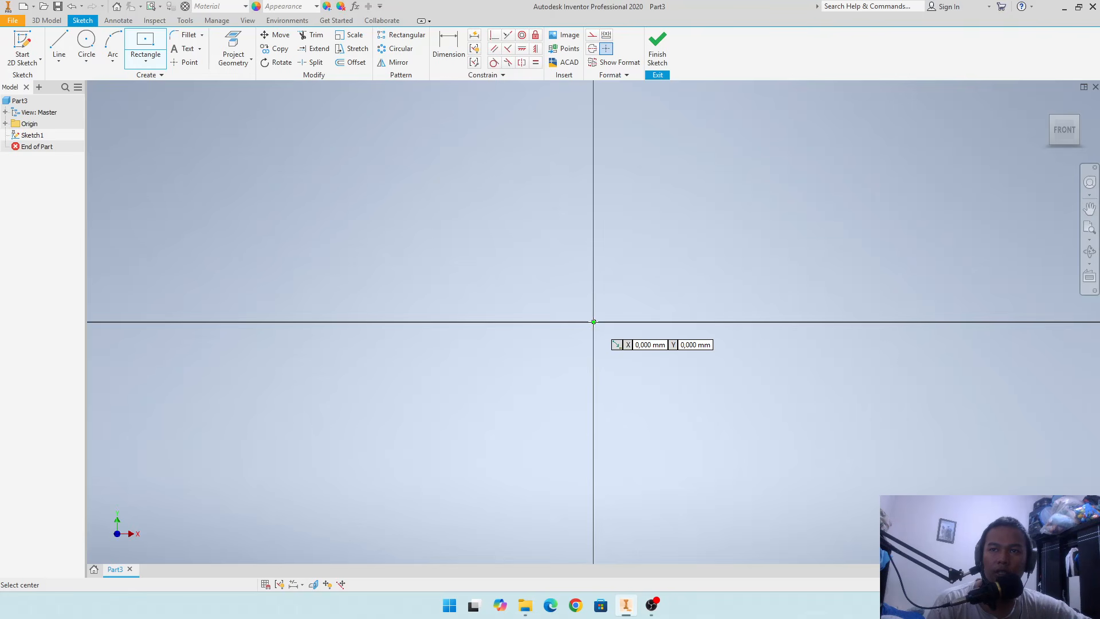
{"action": "left_click", "coordinate": [594, 321]}
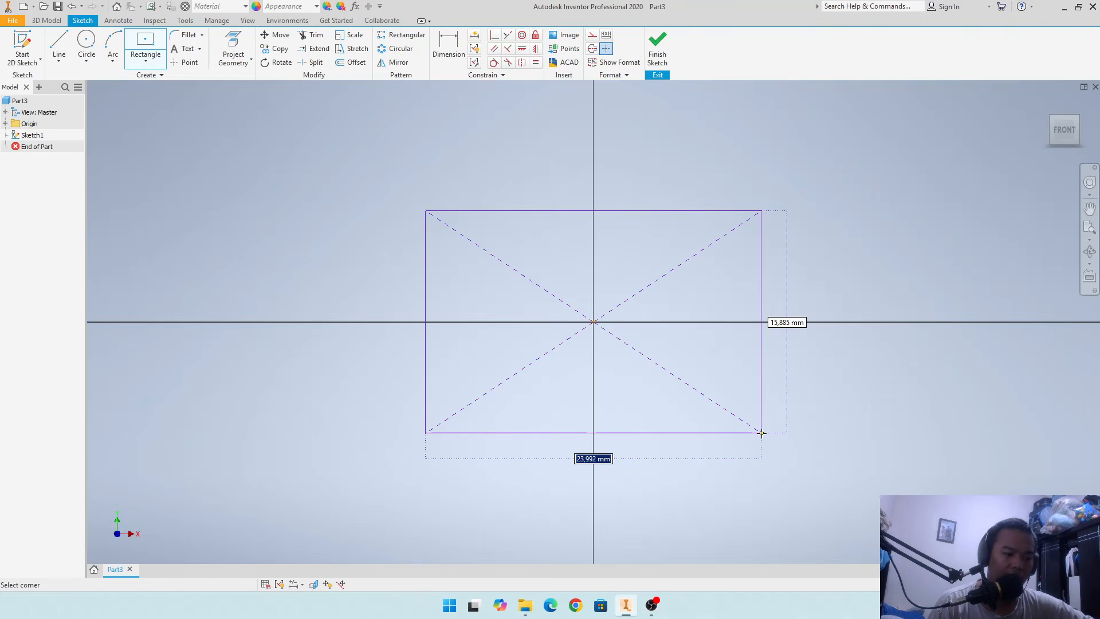
{"action": "type", "text": "800"}
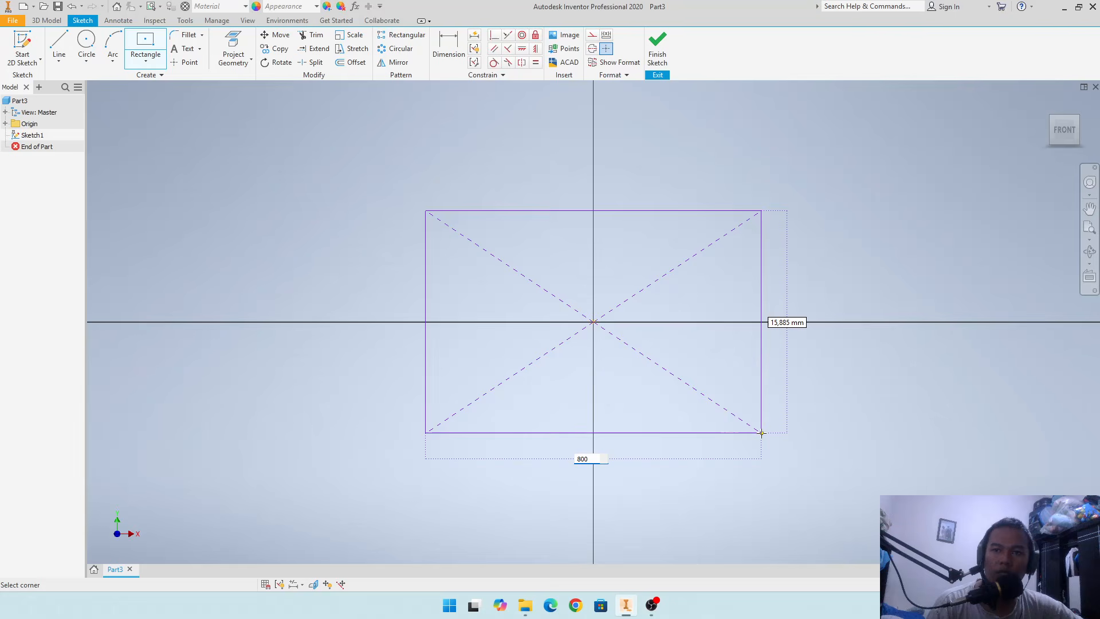
{"action": "key", "text": "Tab"}
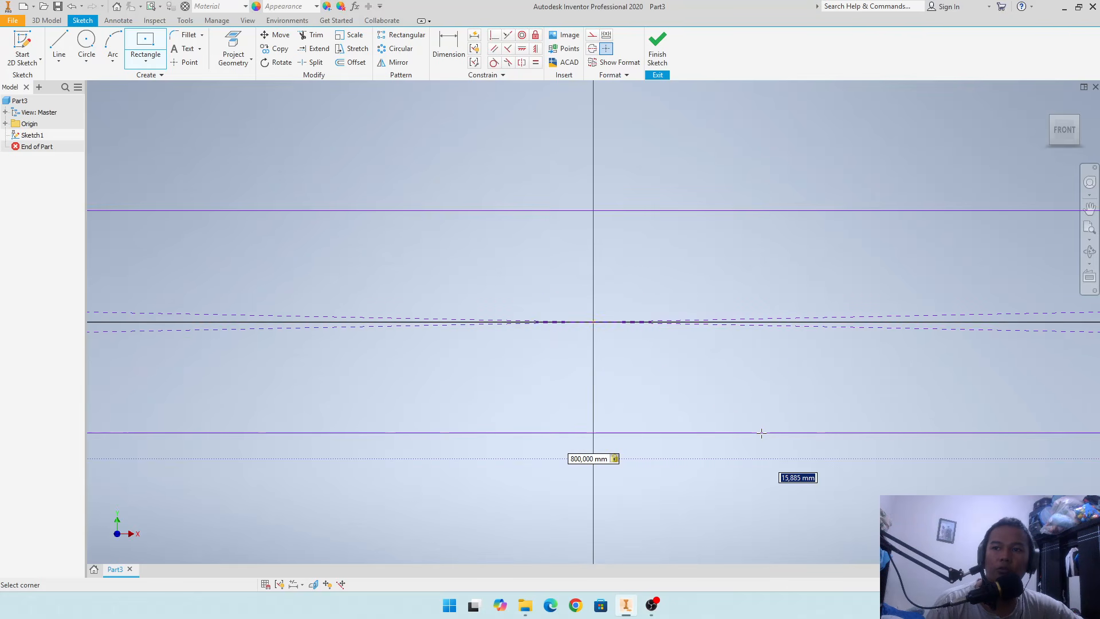
- Set the centered rectangle's height to 400 mm, complete it and finish the sketch
{"action": "scroll", "coordinate": [762, 433], "scroll_direction": "up", "scroll_amount": 3}
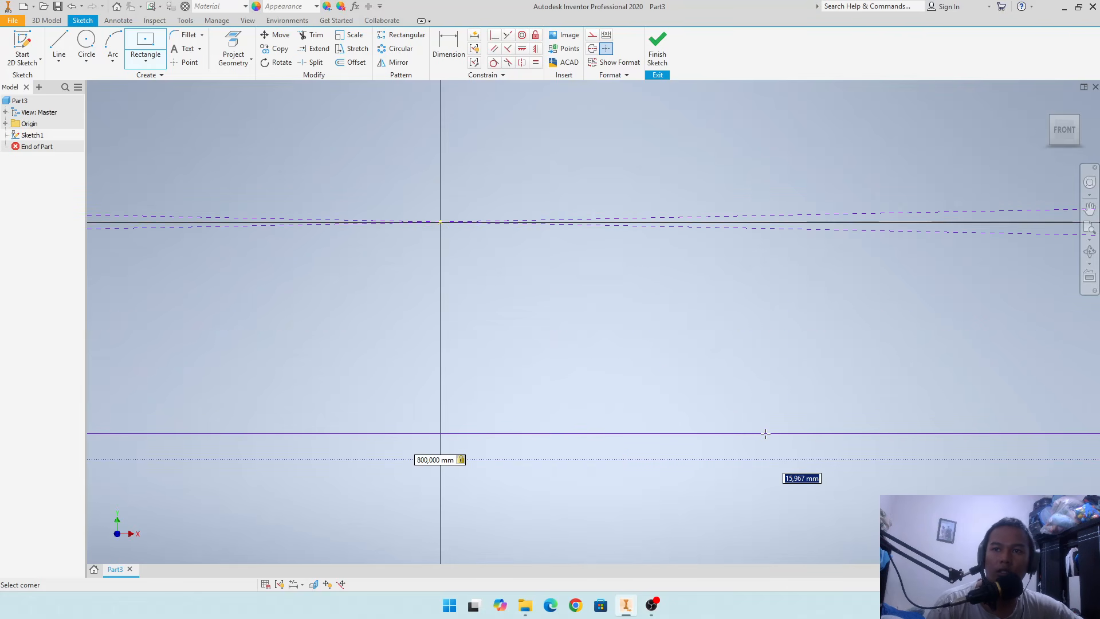
{"action": "scroll", "coordinate": [764, 433], "scroll_direction": "down", "scroll_amount": 5}
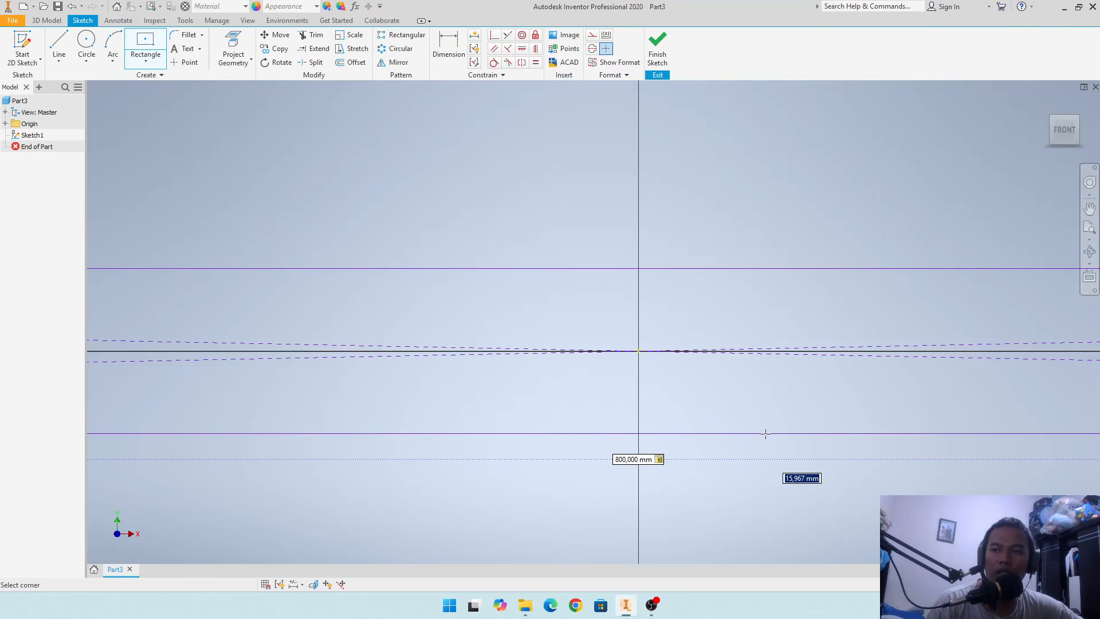
{"action": "scroll", "coordinate": [765, 434], "scroll_direction": "down", "scroll_amount": 8}
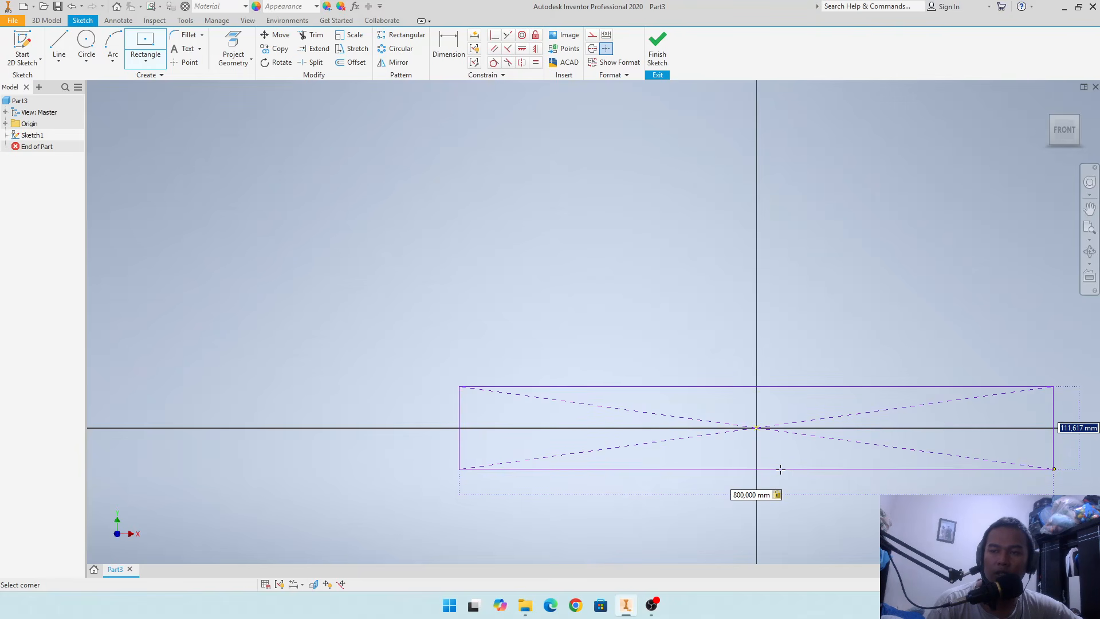
{"action": "scroll", "coordinate": [781, 469], "scroll_direction": "down", "scroll_amount": 2}
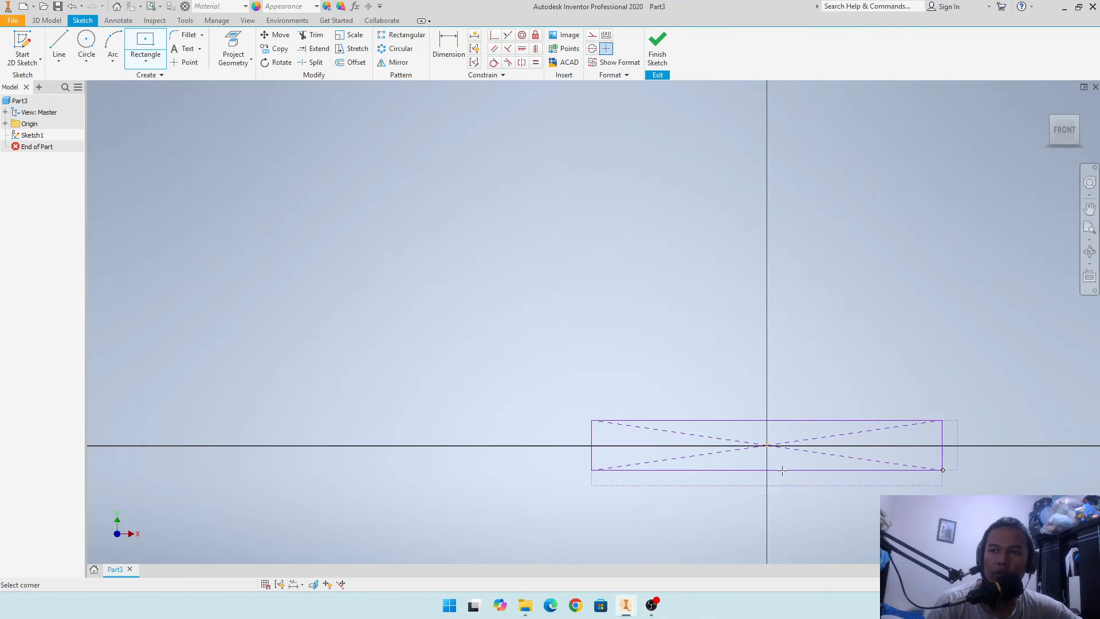
{"action": "scroll", "coordinate": [781, 470], "scroll_direction": "up", "scroll_amount": 3}
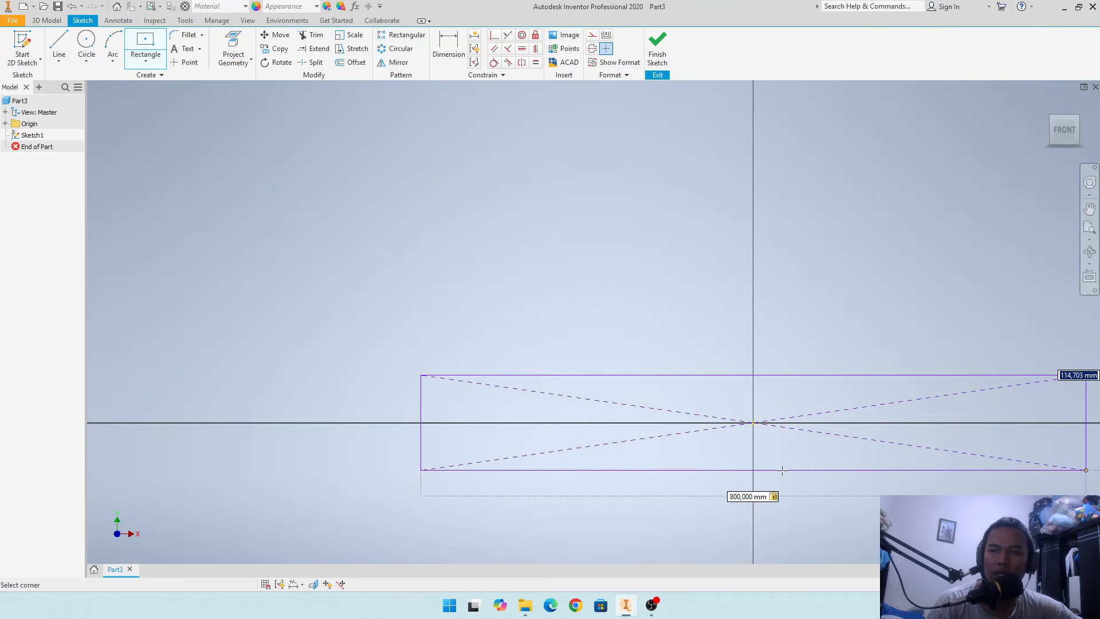
{"action": "mouse_move", "coordinate": [782, 470]}
{"action": "middle_mouse_down"}
{"action": "mouse_move", "coordinate": [683, 405]}
{"action": "mouse_move", "coordinate": [576, 358]}
{"action": "mouse_move", "coordinate": [605, 372]}
{"action": "middle_mouse_up"}
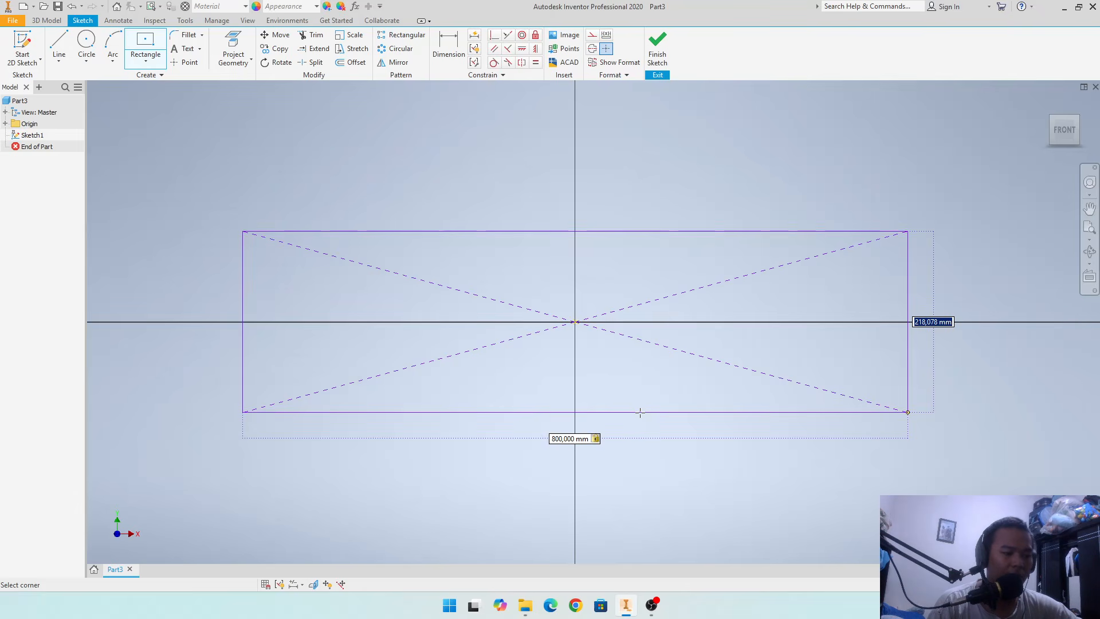
{"action": "type", "text": "400"}
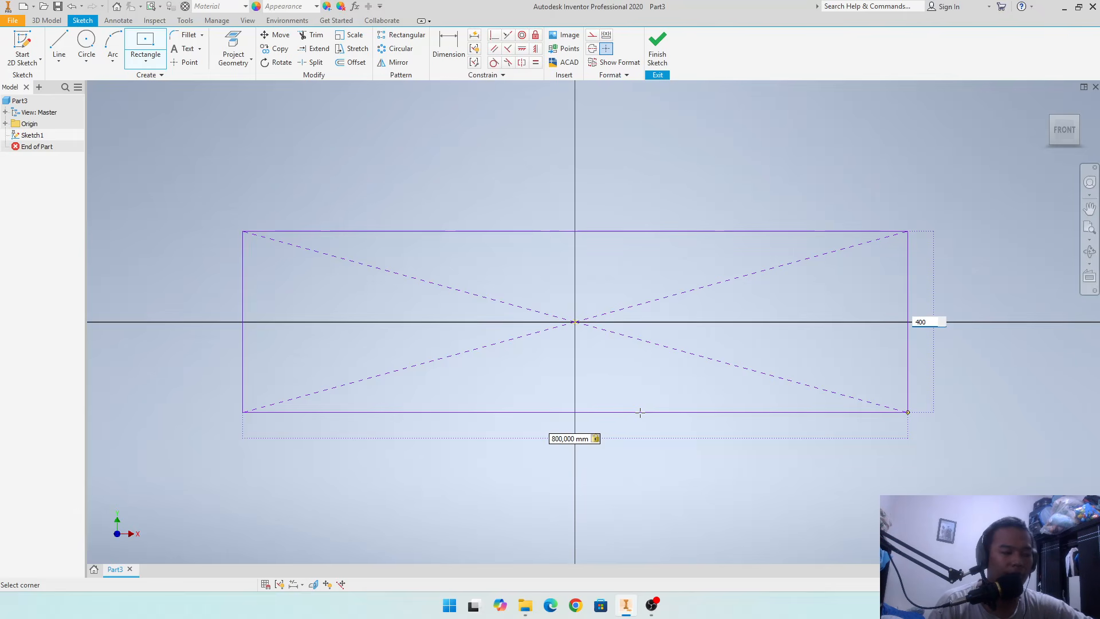
{"action": "key", "text": "Tab"}
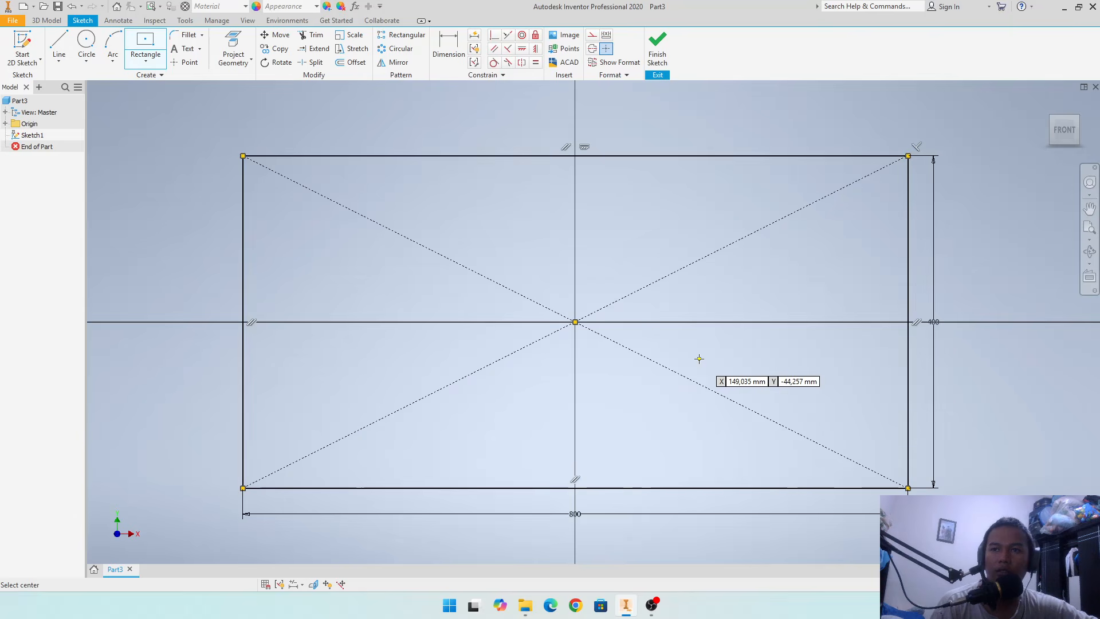
{"action": "key", "text": "Return"}
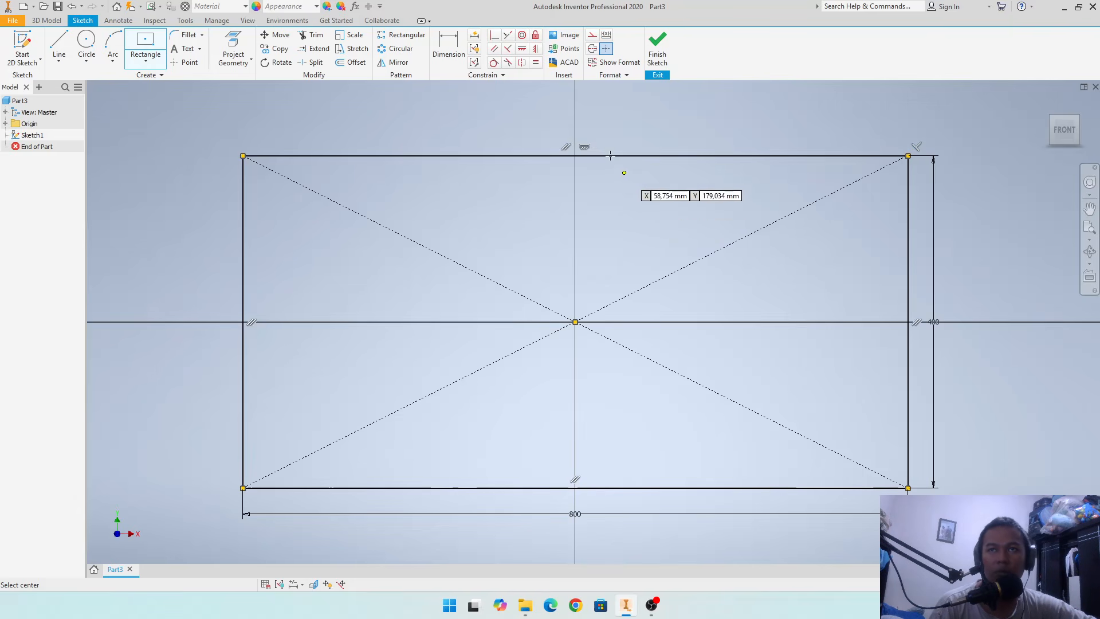
{"action": "left_click", "coordinate": [657, 54]}
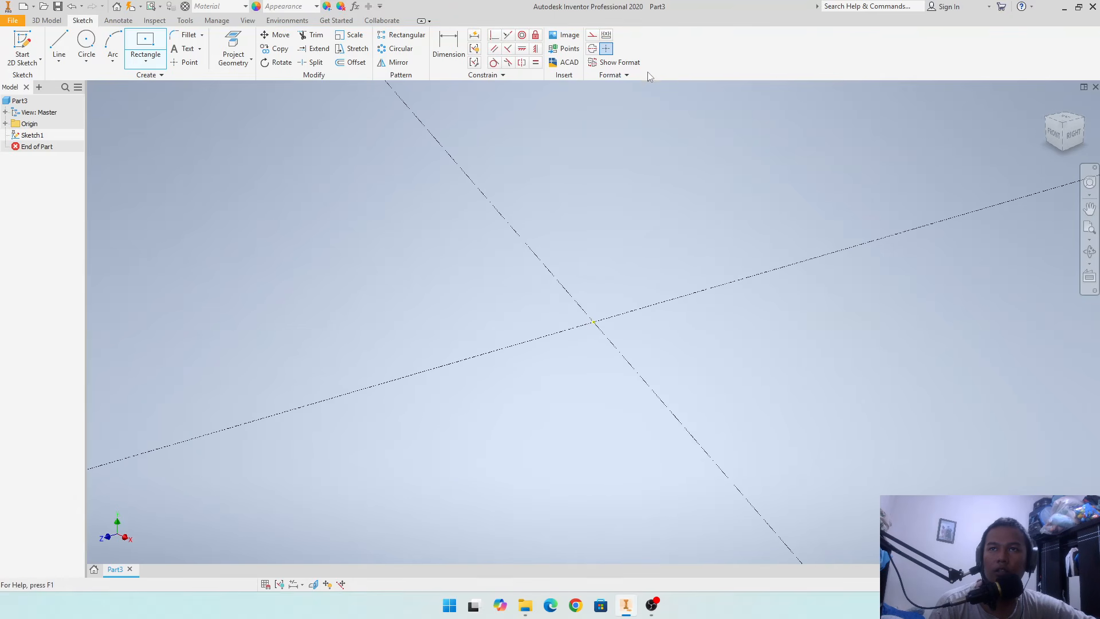
- Extrude the 800 by 400 mm rectangle profile by 10 mm
{"action": "middle_click", "coordinate": [627, 190]}
{"action": "middle_click", "coordinate": [627, 190]}
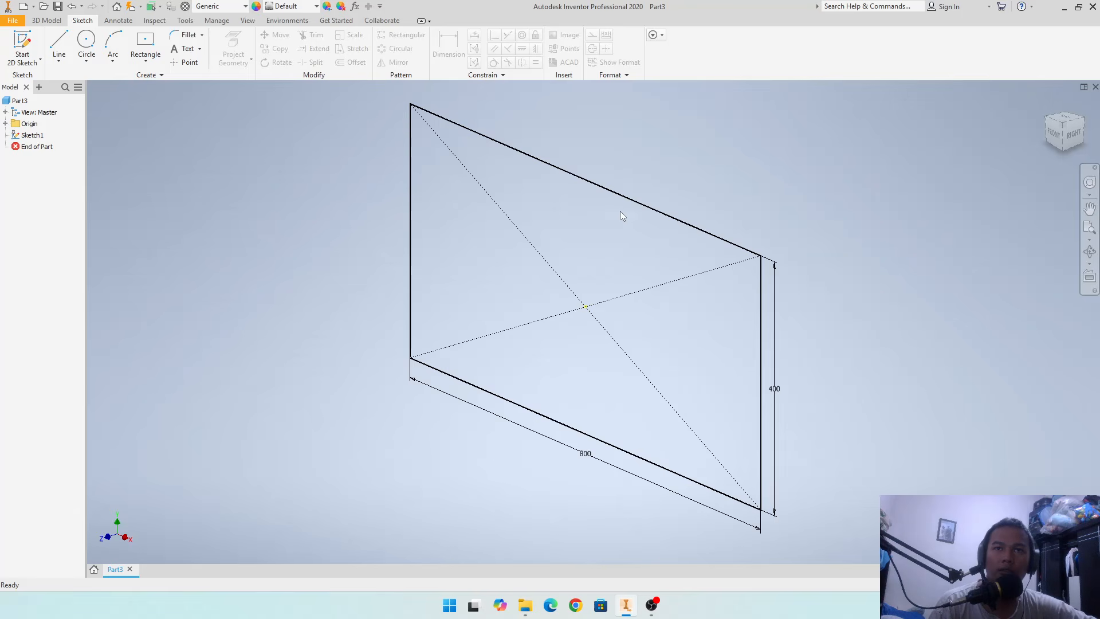
{"action": "left_click", "coordinate": [48, 21]}
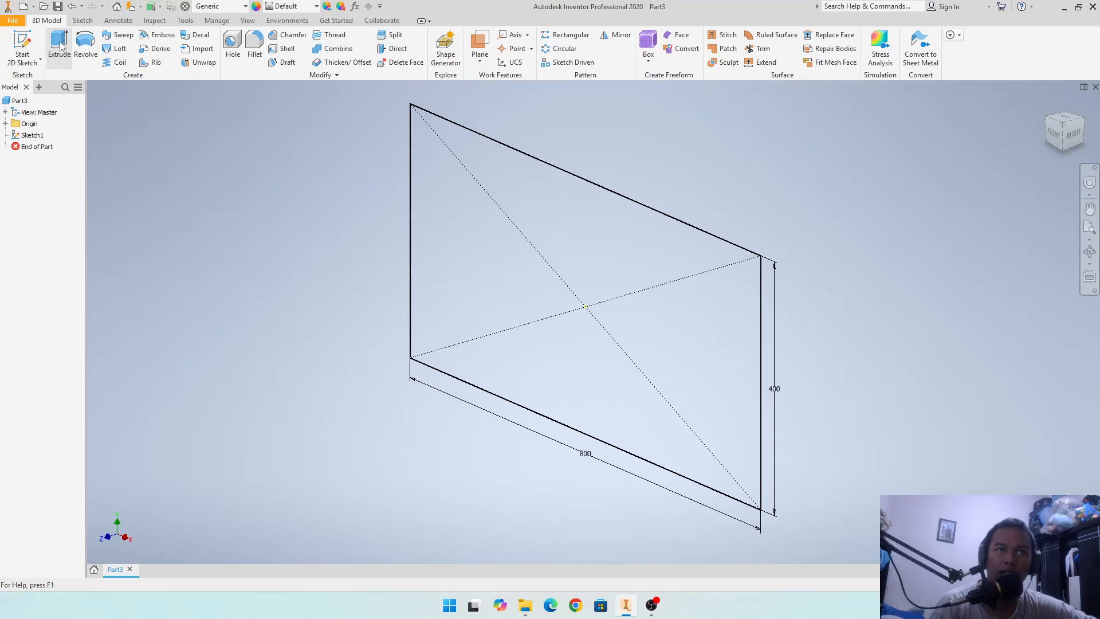
{"action": "left_click", "coordinate": [59, 51]}
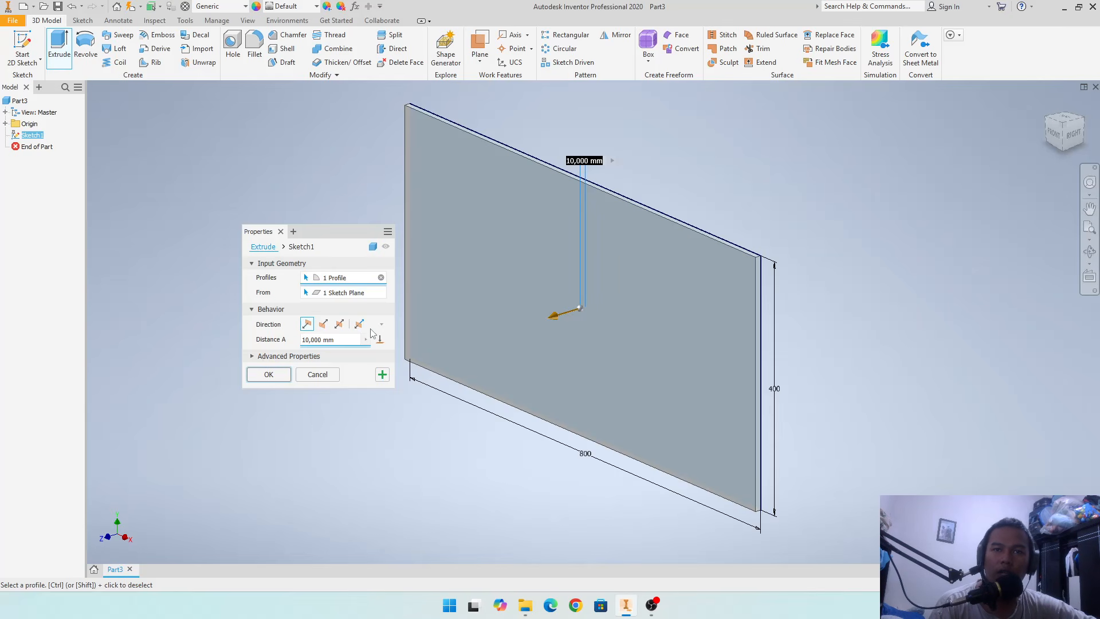
{"action": "left_click", "coordinate": [276, 379]}
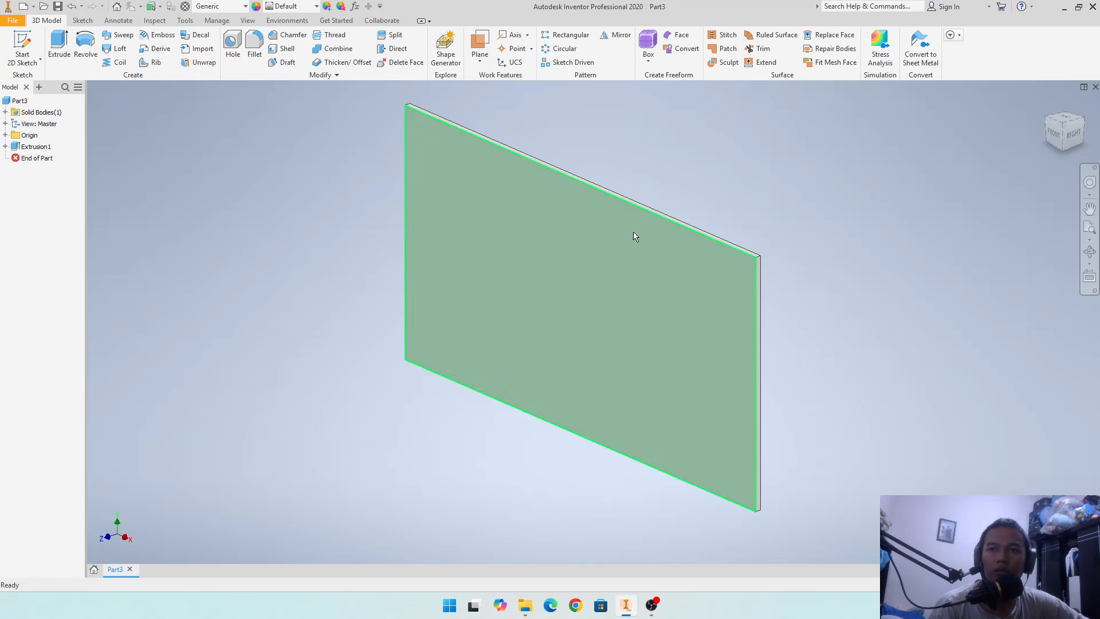
- Save the part as Plat 1 in the Meja Kerja folder
{"action": "key", "text": "ctrl+s"}
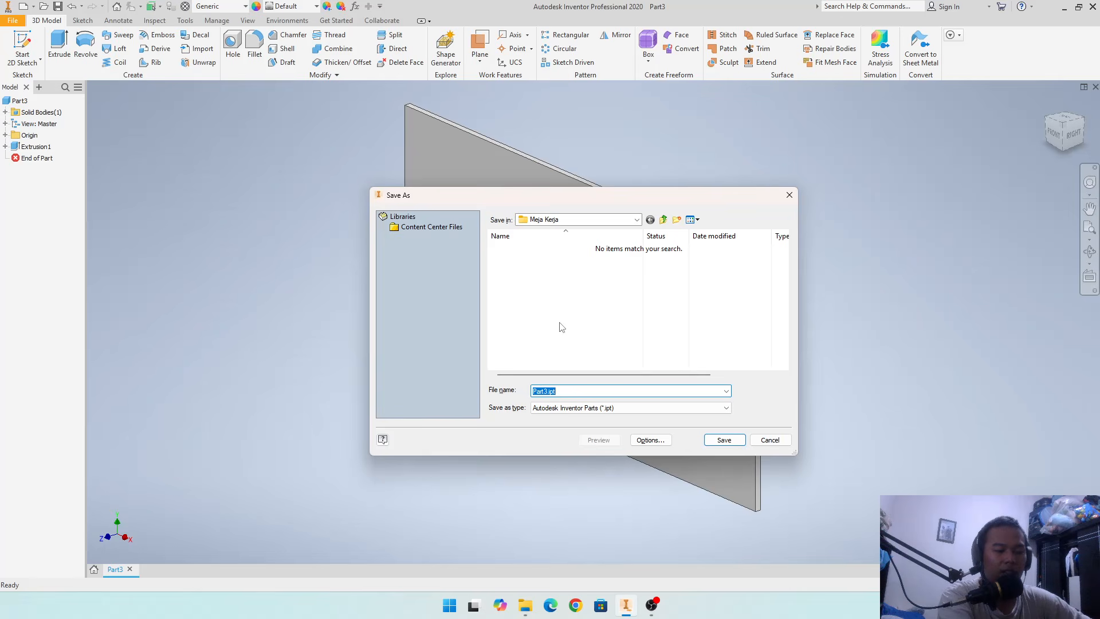
{"action": "type", "text": "Plat 1"}
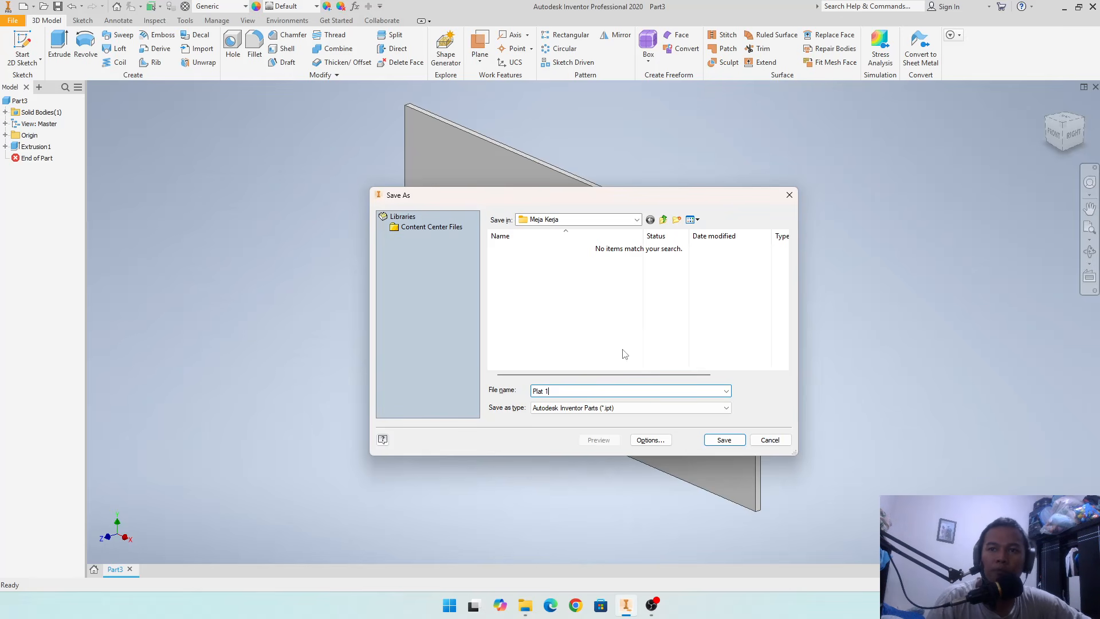
{"action": "left_click", "coordinate": [722, 440]}
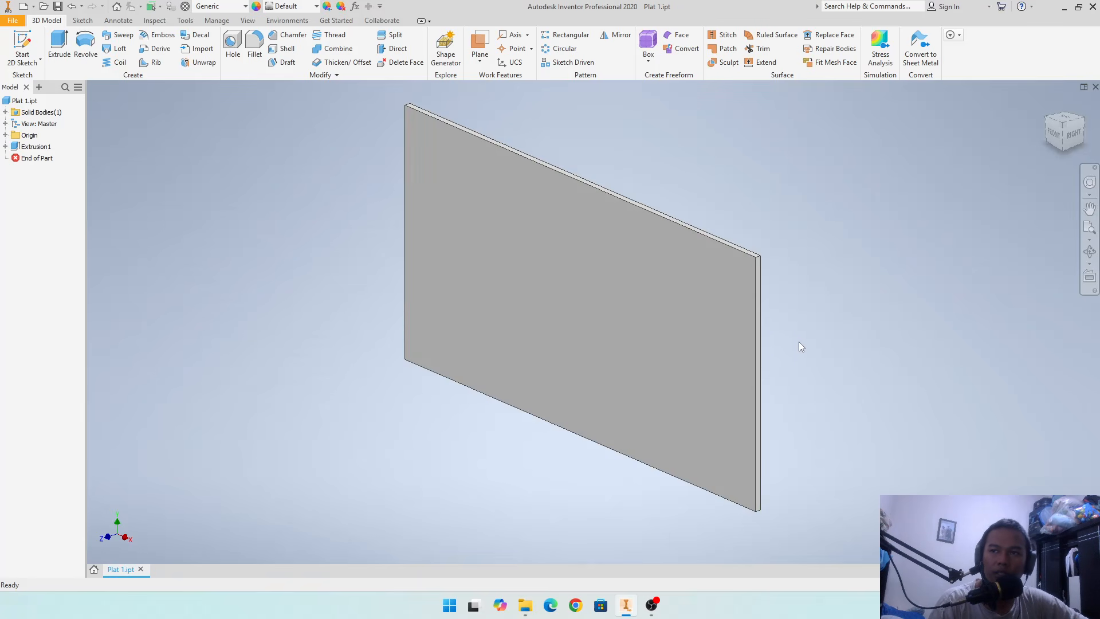
{"action": "middle_click_drag", "start_coordinate": [776, 343], "coordinate": [871, 269], "text": "shift"}
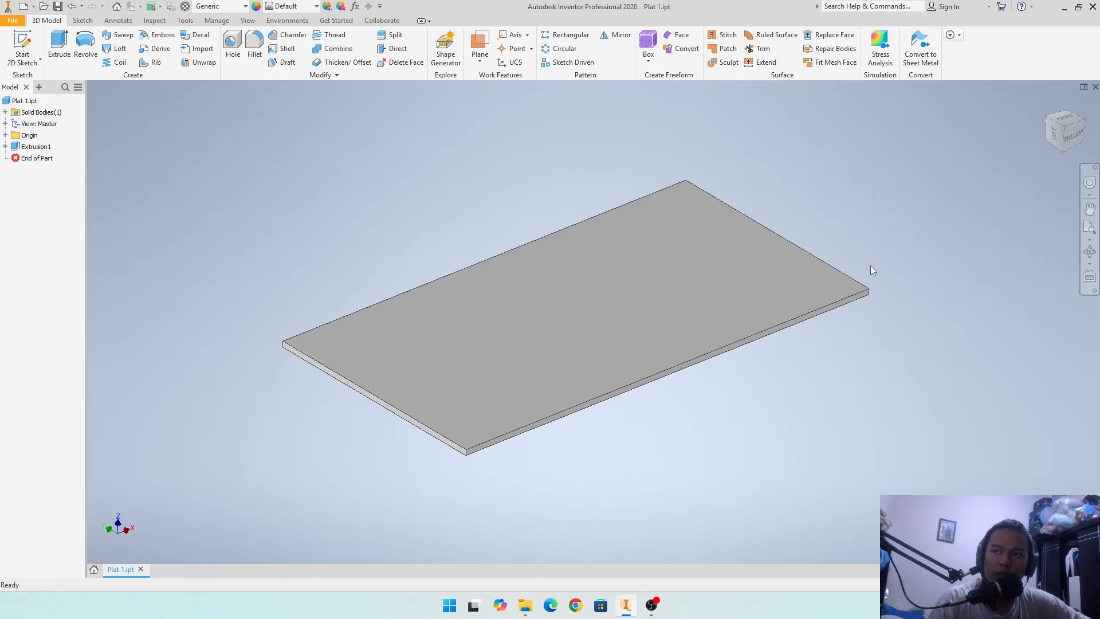
{"action": "middle_click_drag", "start_coordinate": [871, 266], "coordinate": [863, 264], "text": "shift"}
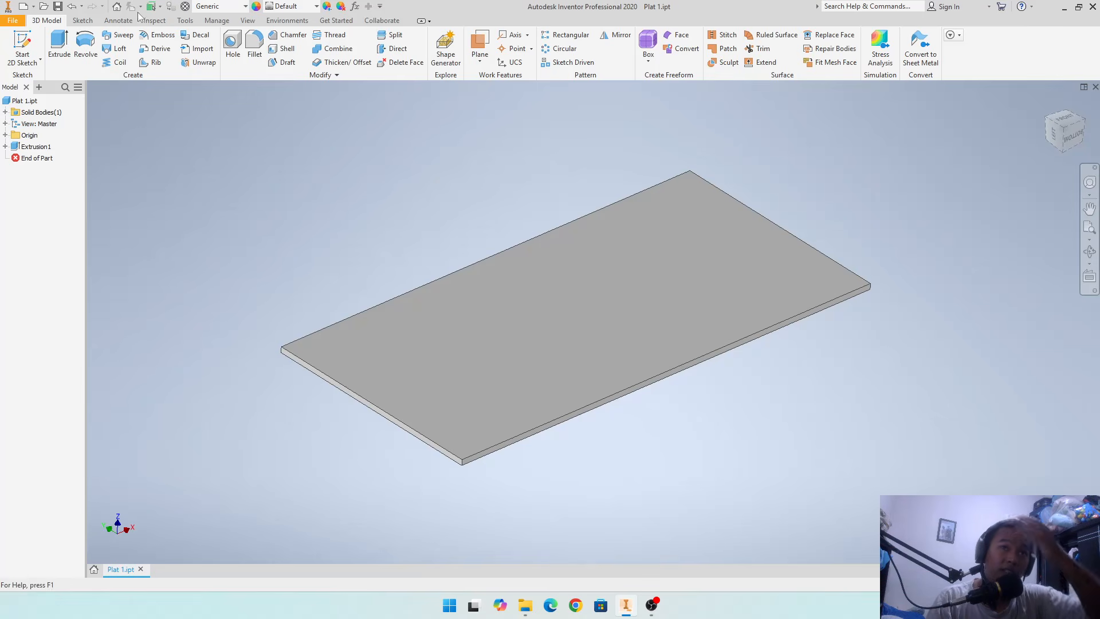
- Create a new part and set its length unit to millimeter and its mass unit to kilogram in the document settings
{"action": "left_click", "coordinate": [34, 7]}
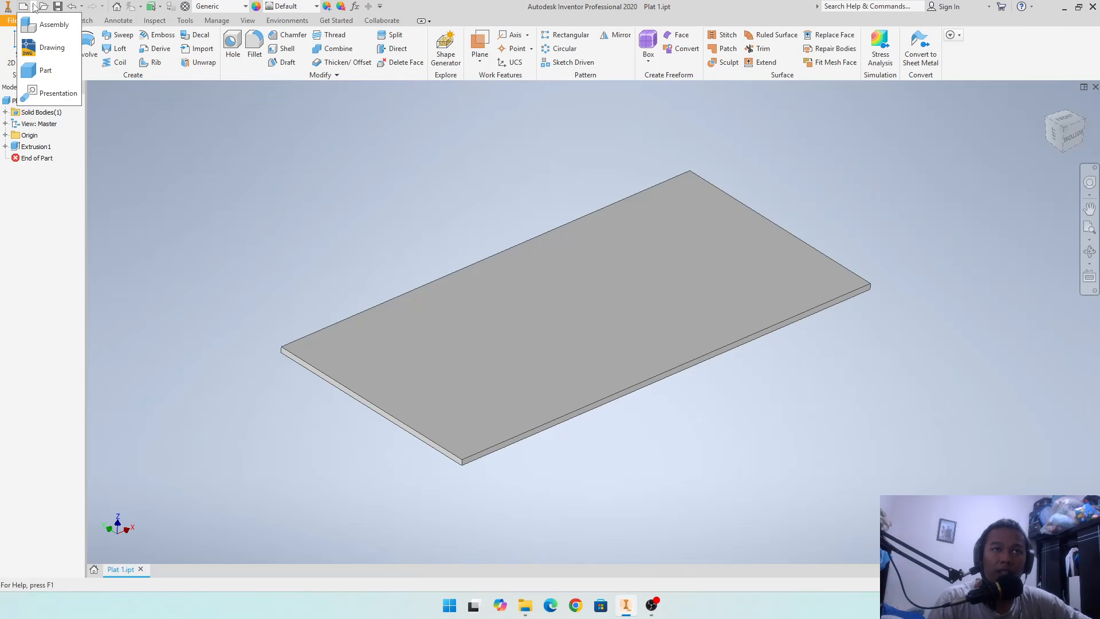
{"action": "left_click", "coordinate": [49, 72]}
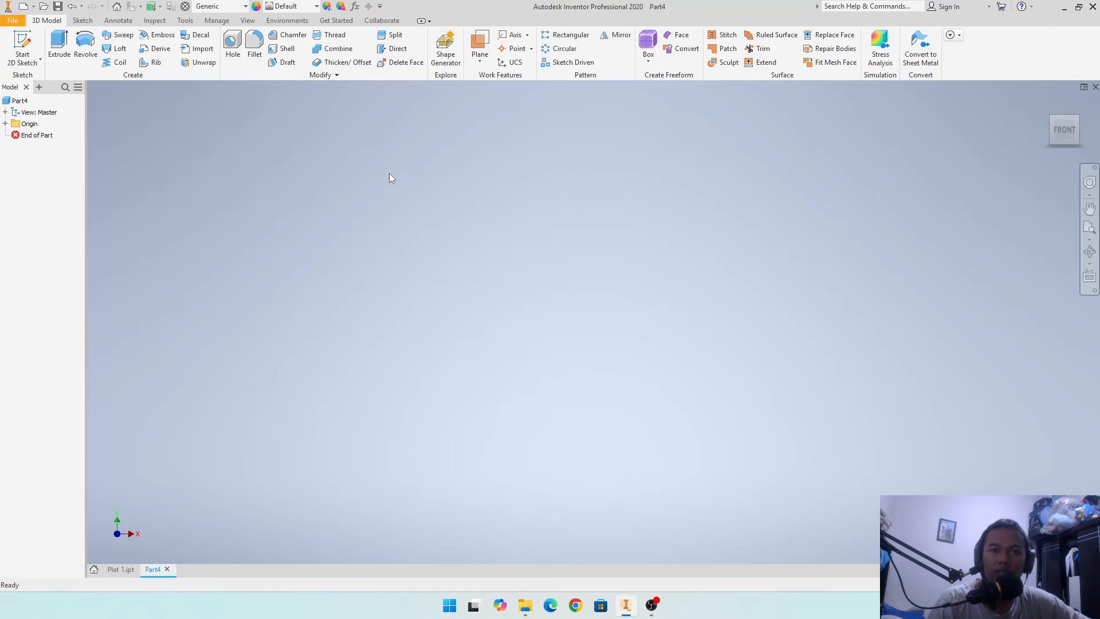
{"action": "left_click", "coordinate": [183, 21]}
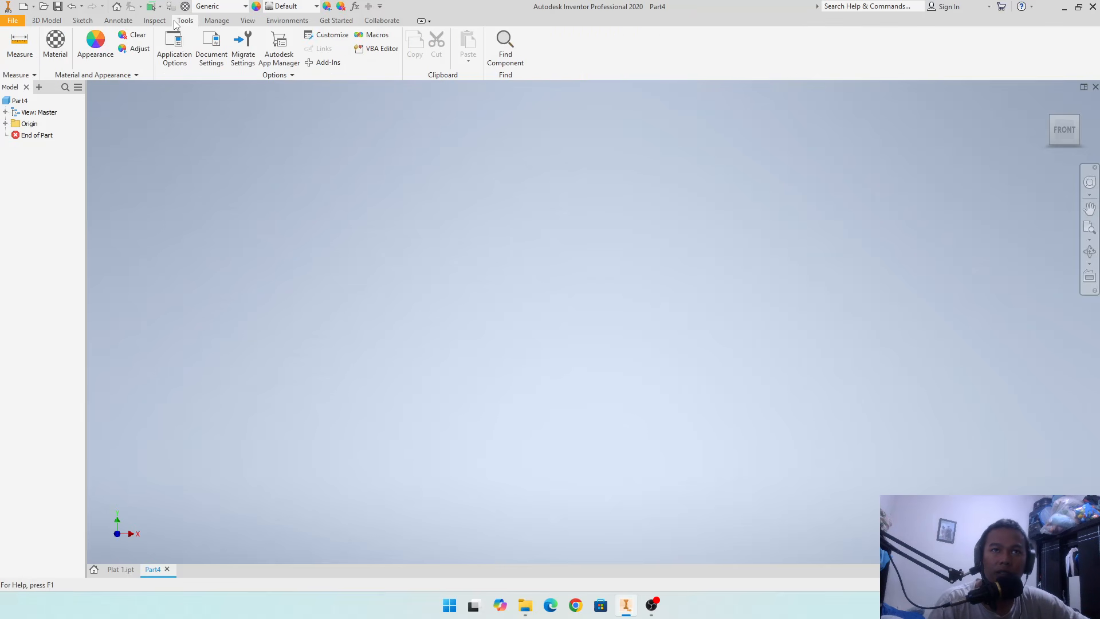
{"action": "left_click", "coordinate": [212, 48]}
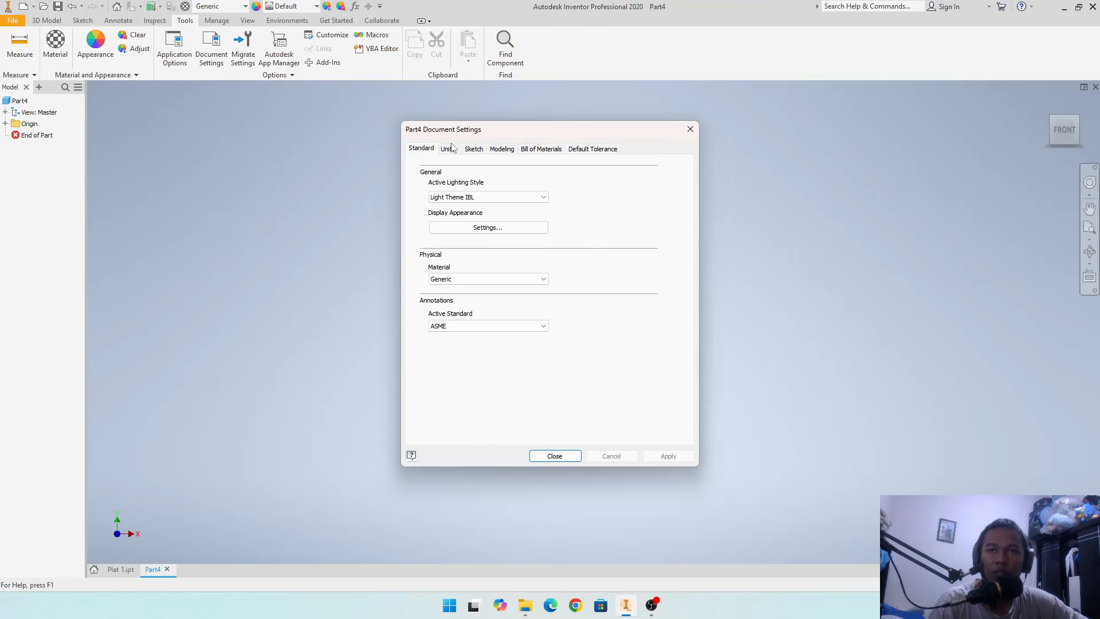
{"action": "left_click", "coordinate": [448, 148]}
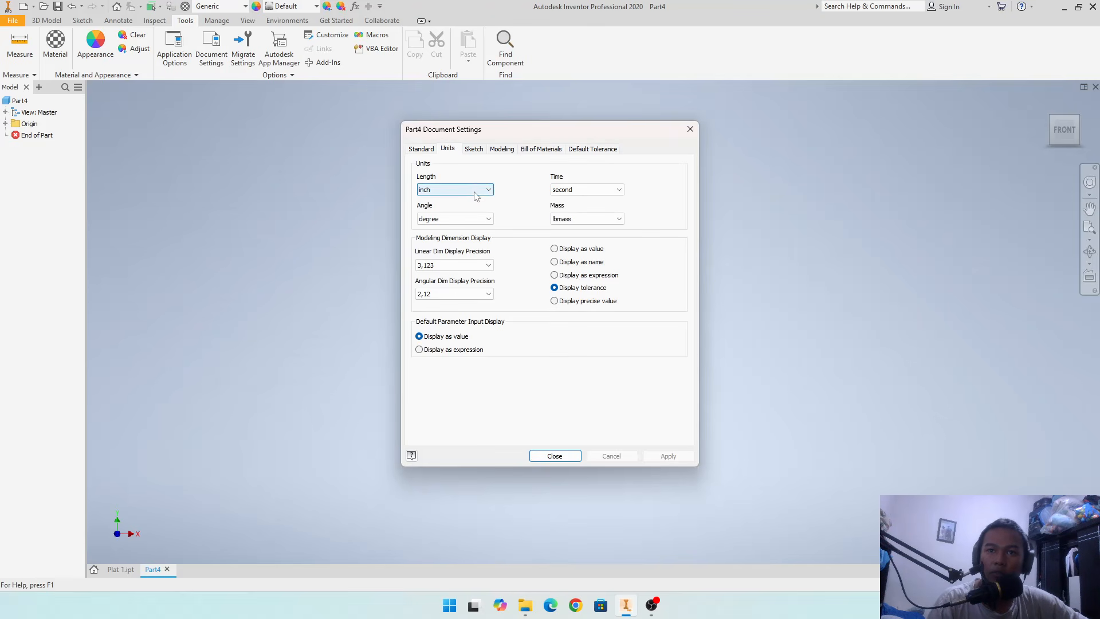
{"action": "left_click", "coordinate": [475, 195]}
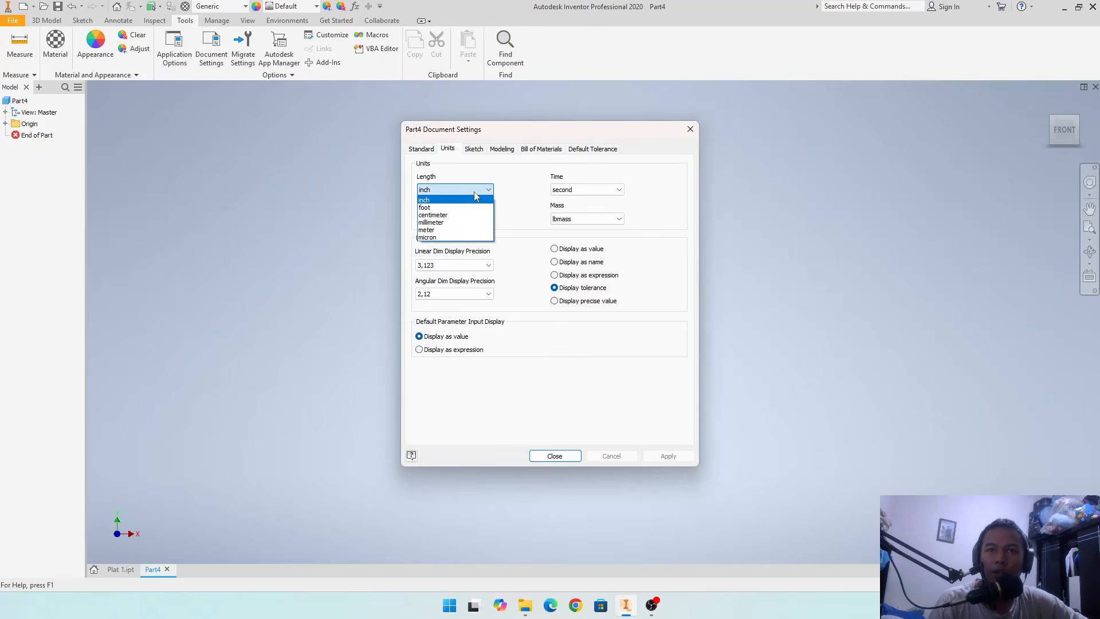
{"action": "left_click", "coordinate": [473, 227]}
{"action": "left_click", "coordinate": [604, 218]}
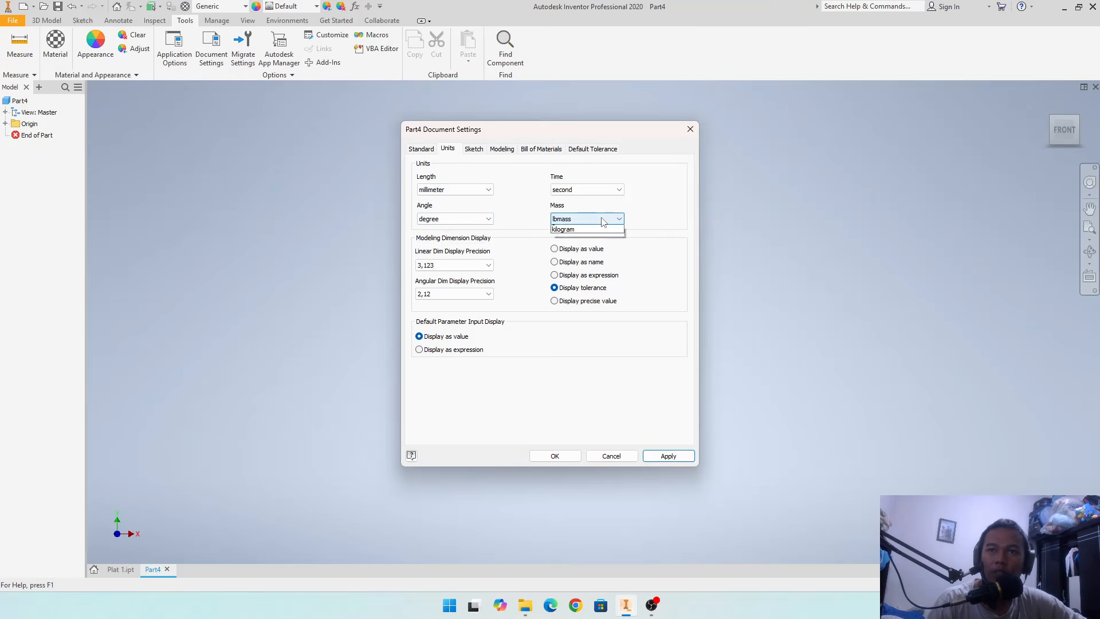
{"action": "left_click", "coordinate": [601, 252]}
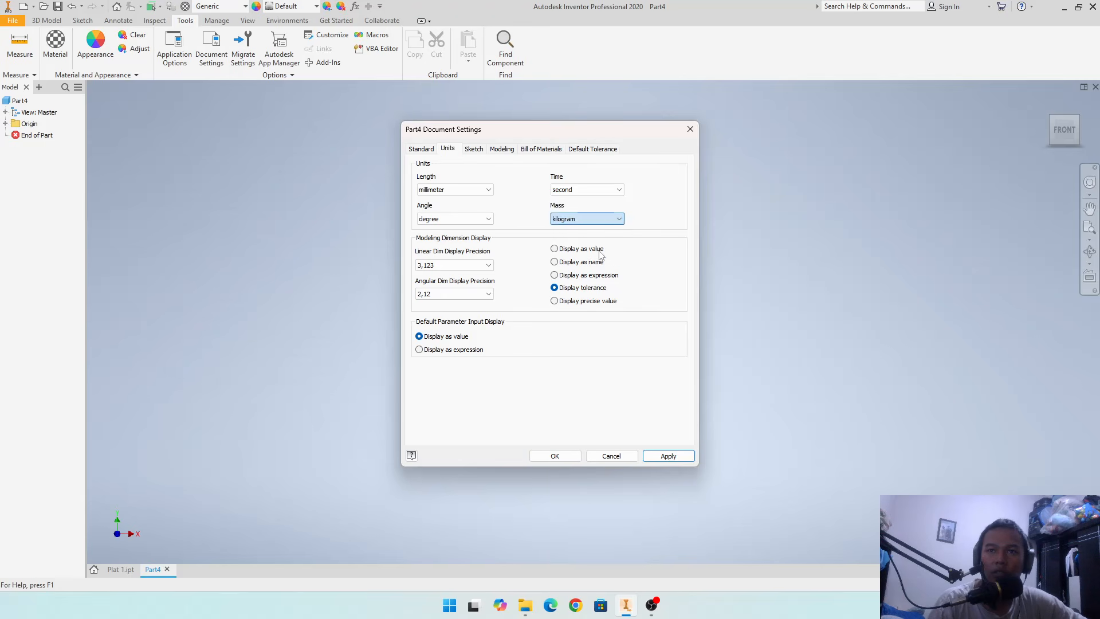
{"action": "left_click", "coordinate": [667, 456]}
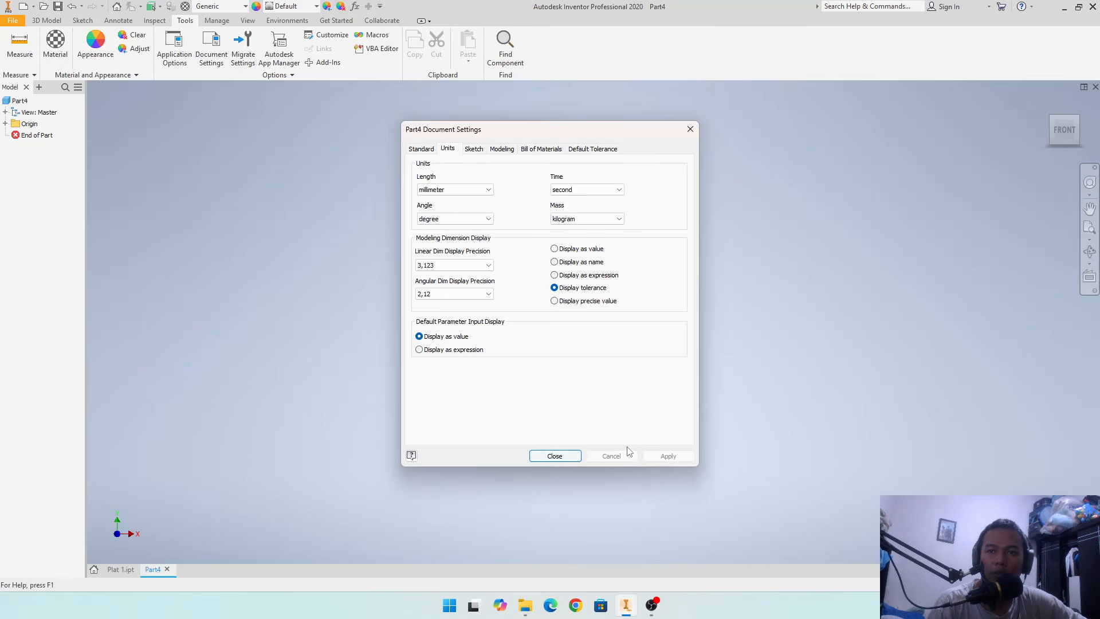
{"action": "left_click", "coordinate": [559, 456]}
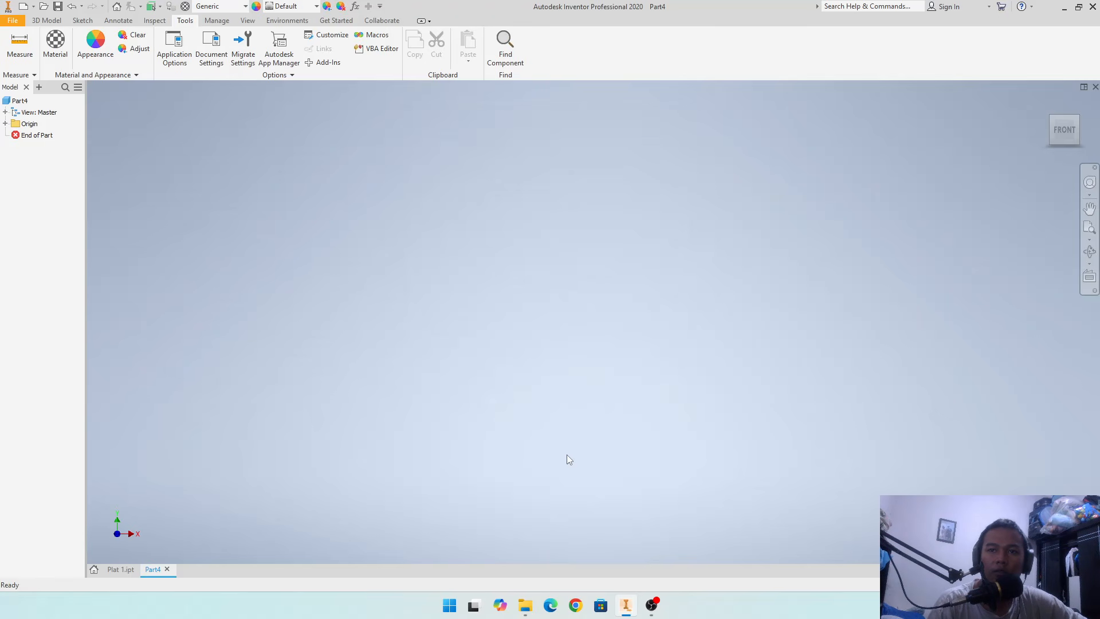
- Start a 2D sketch on the XY plane of the new part
{"action": "left_click", "coordinate": [82, 21]}
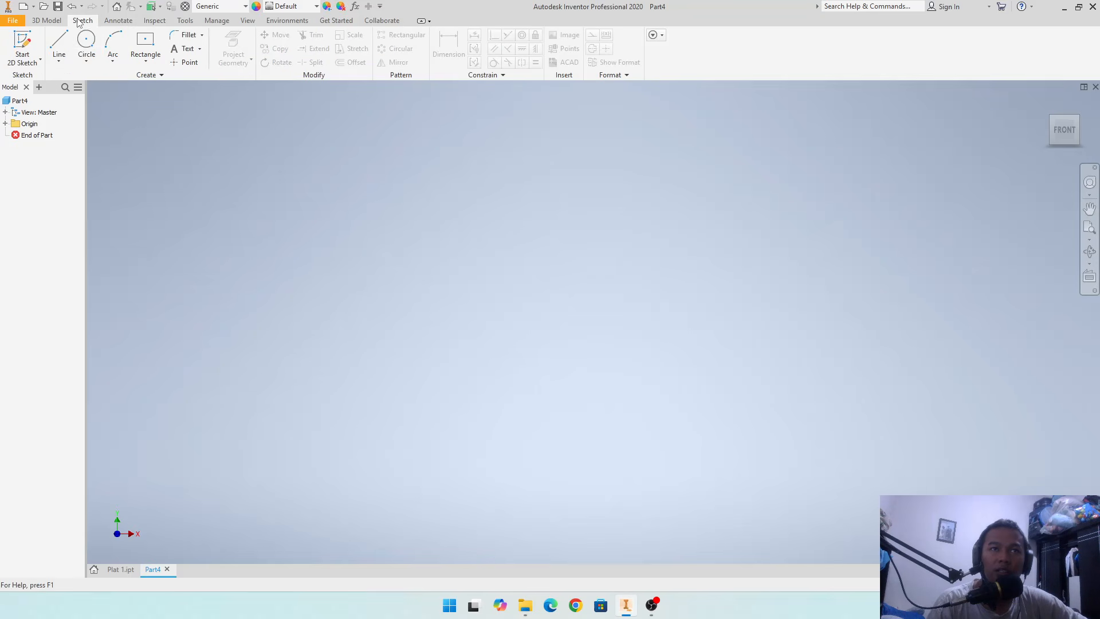
{"action": "left_click", "coordinate": [25, 41]}
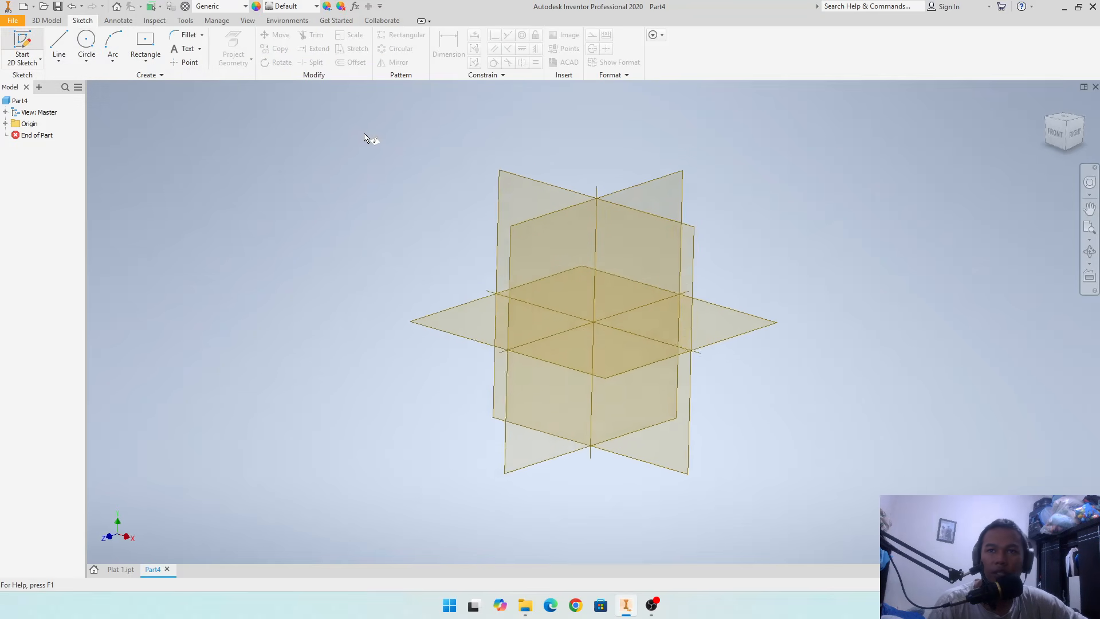
{"action": "left_click", "coordinate": [520, 174]}
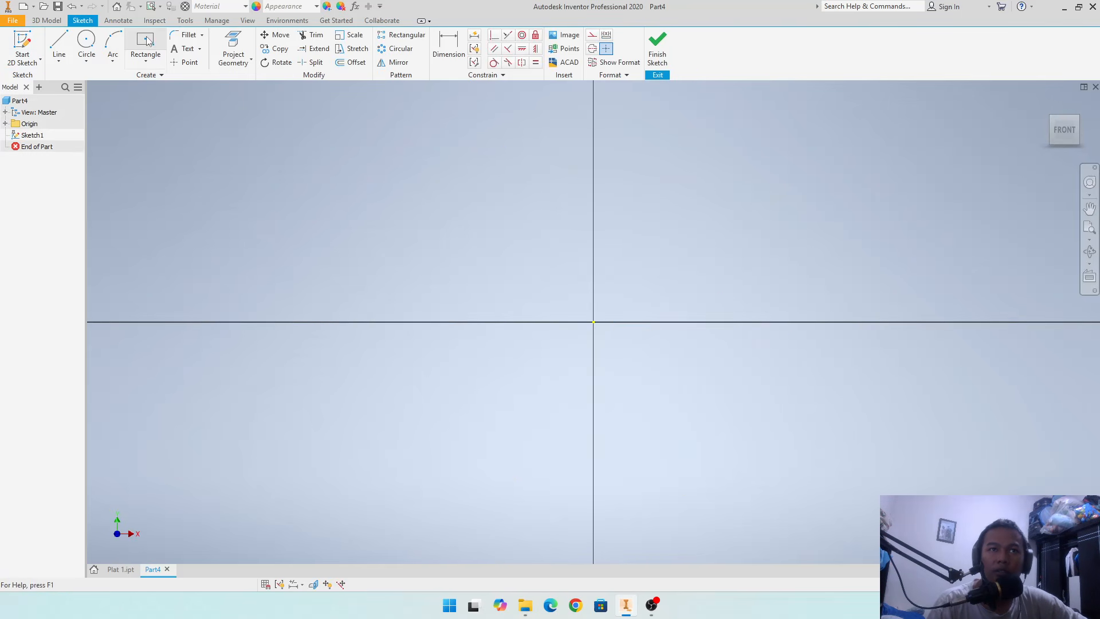
- Begin a center rectangle at the sketch origin and set its width to 600 mm
{"action": "left_click", "coordinate": [152, 61]}
{"action": "left_click", "coordinate": [152, 62]}
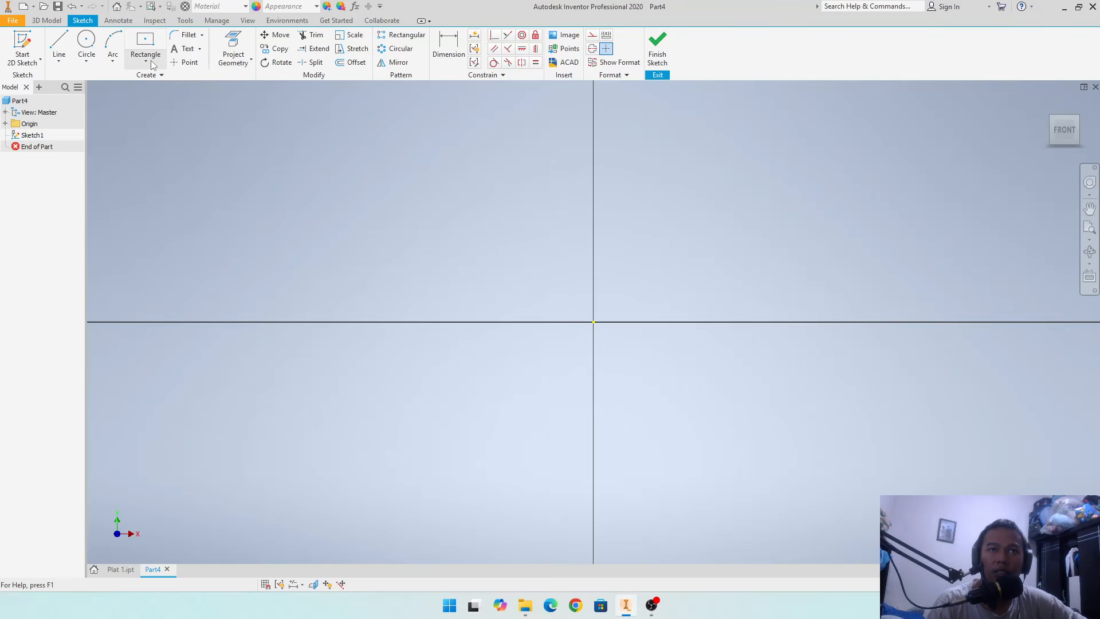
{"action": "left_click", "coordinate": [149, 44]}
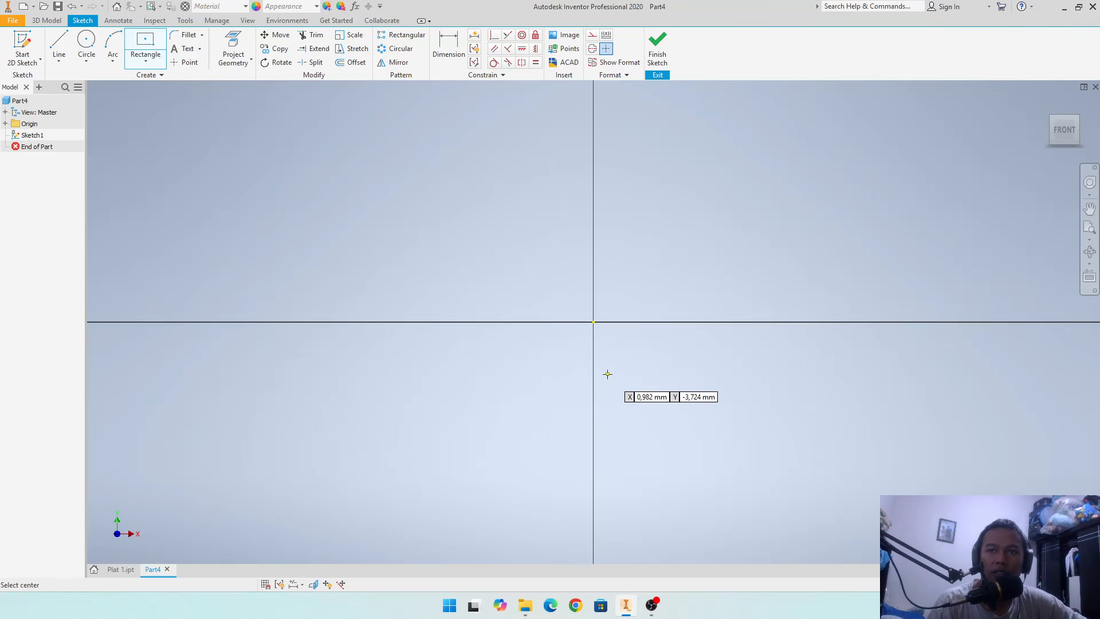
{"action": "left_click", "coordinate": [594, 322]}
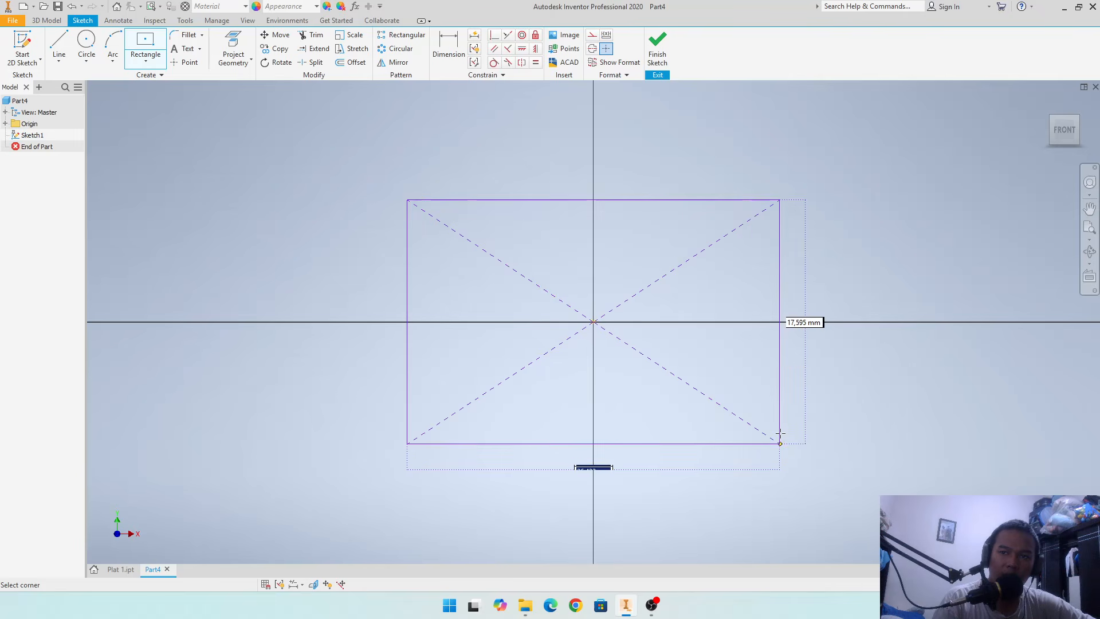
{"action": "type", "text": "600"}
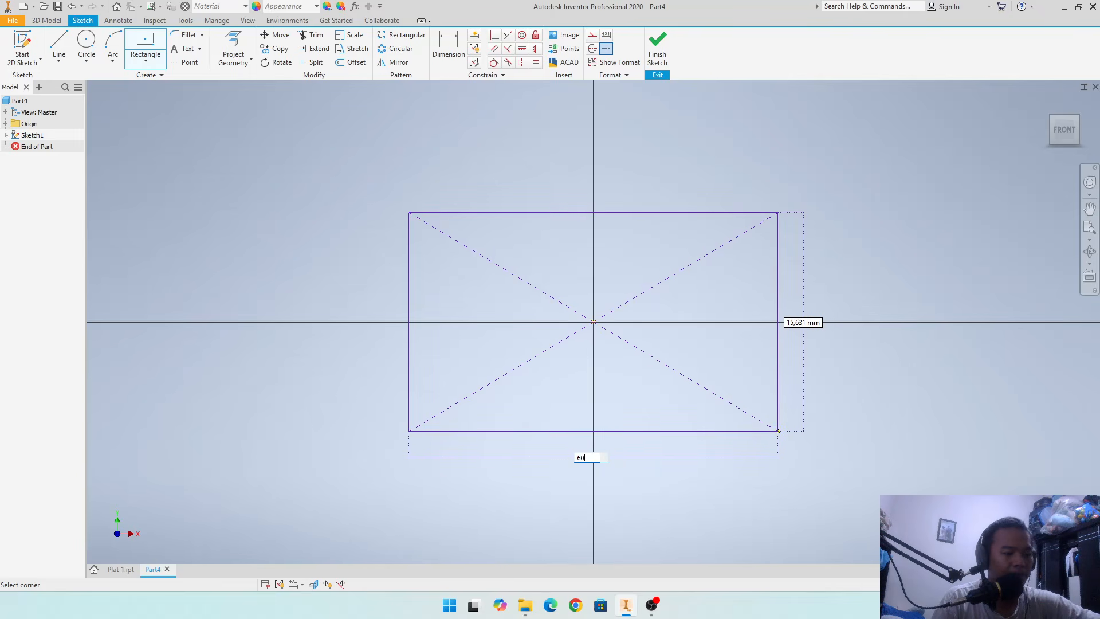
{"action": "key", "text": "Tab"}
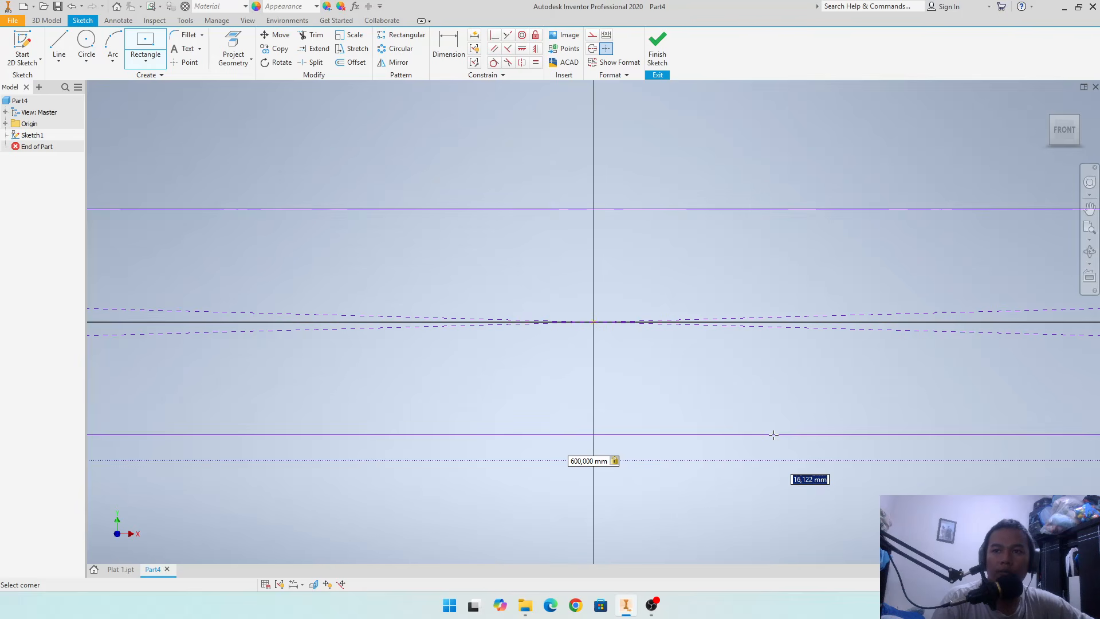
- Confirm the centered rectangle's width as 600 mm and set its height to 350 mm
{"action": "scroll", "coordinate": [772, 435], "scroll_direction": "down", "scroll_amount": 5}
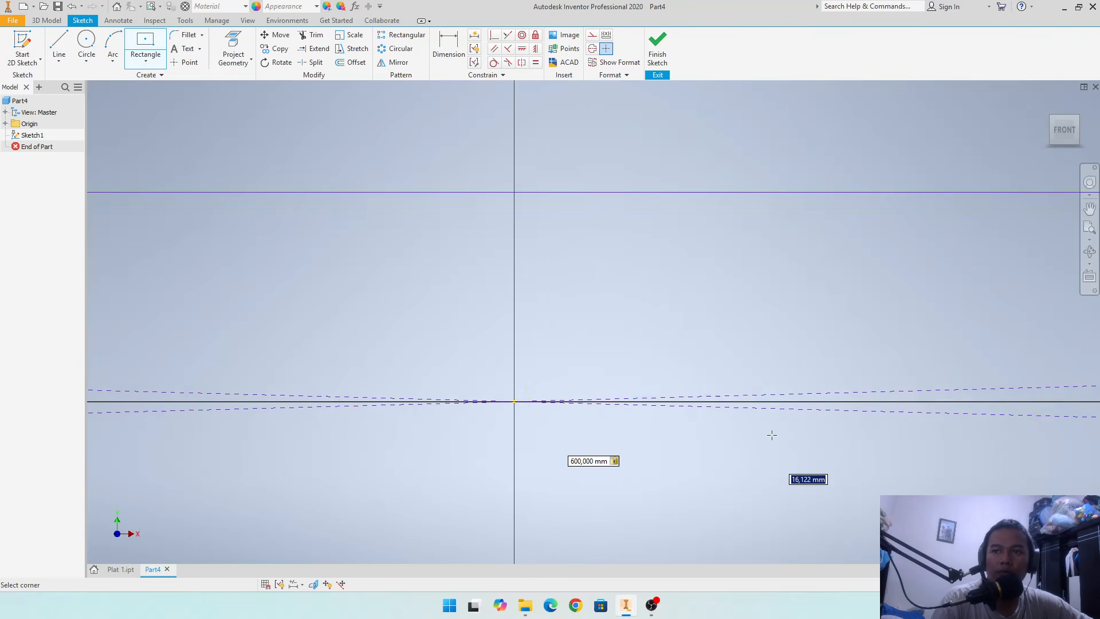
{"action": "scroll", "coordinate": [772, 435], "scroll_direction": "up", "scroll_amount": 8}
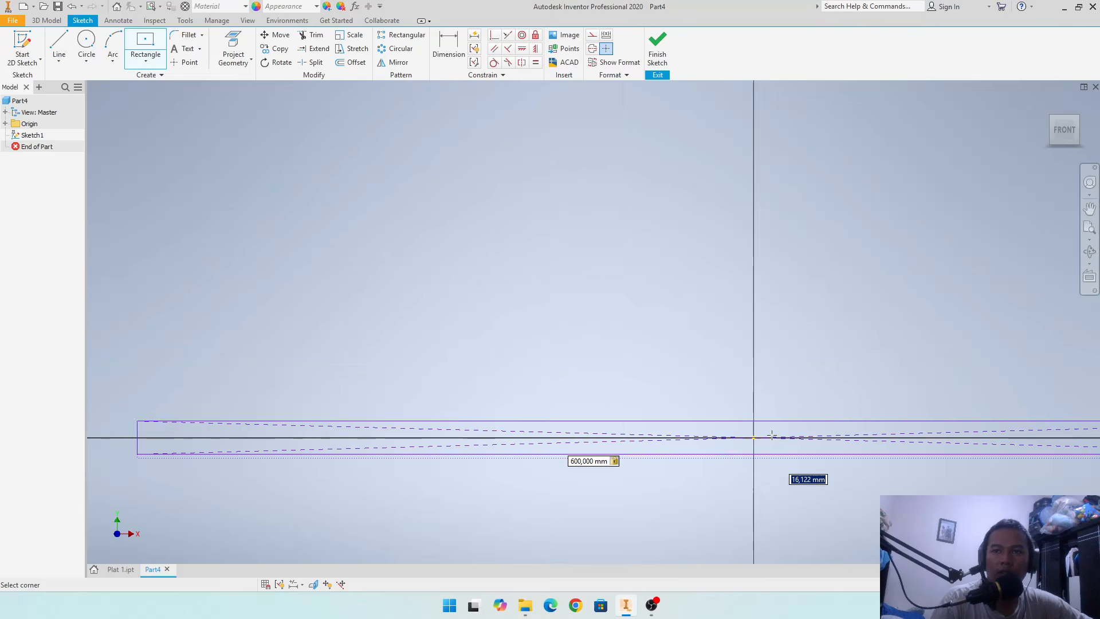
{"action": "scroll", "coordinate": [771, 435], "scroll_direction": "down", "scroll_amount": 1}
{"action": "scroll", "coordinate": [779, 459], "scroll_direction": "down", "scroll_amount": 8}
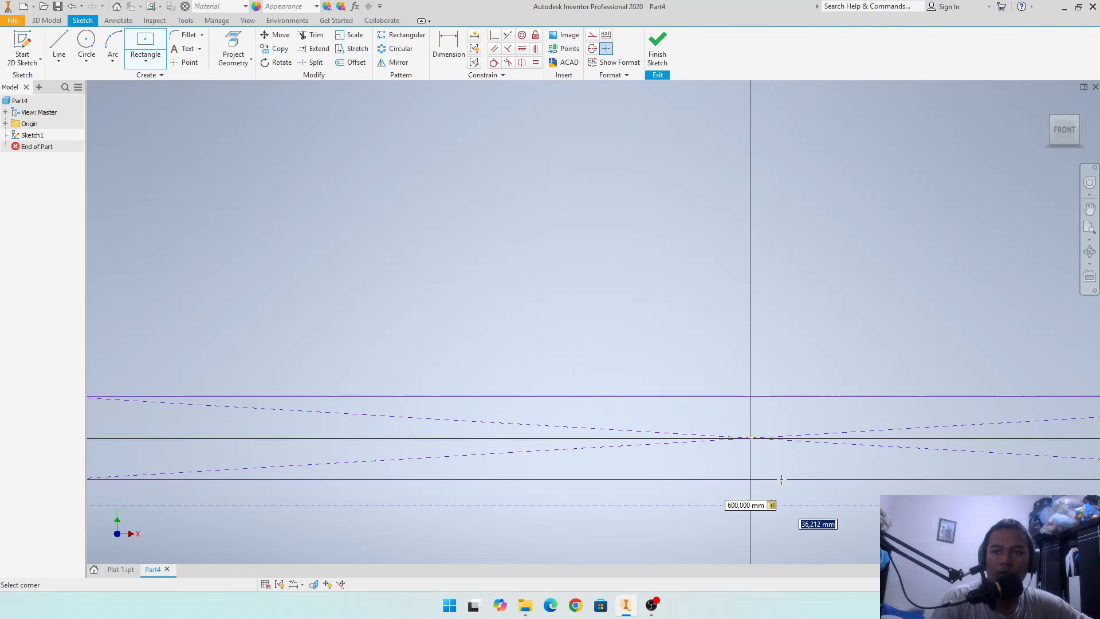
{"action": "scroll", "coordinate": [781, 479], "scroll_direction": "up", "scroll_amount": 4}
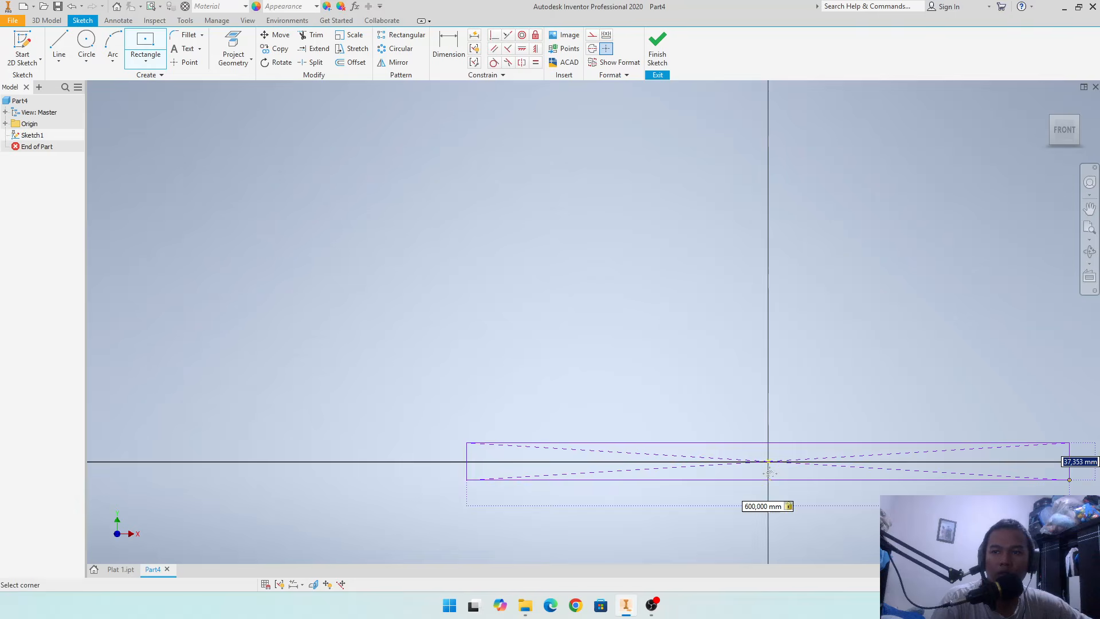
{"action": "scroll", "coordinate": [688, 401], "scroll_direction": "down", "scroll_amount": 8}
{"action": "type", "text": "600"}
{"action": "key", "text": "Tab"}
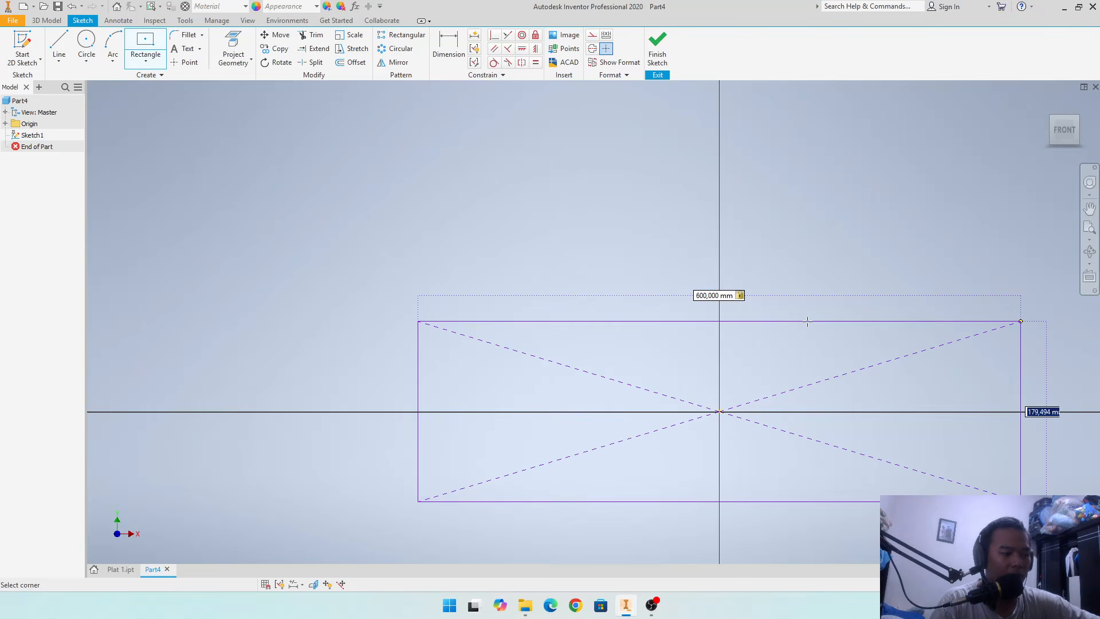
{"action": "type", "text": "350"}
{"action": "key", "text": "Tab"}
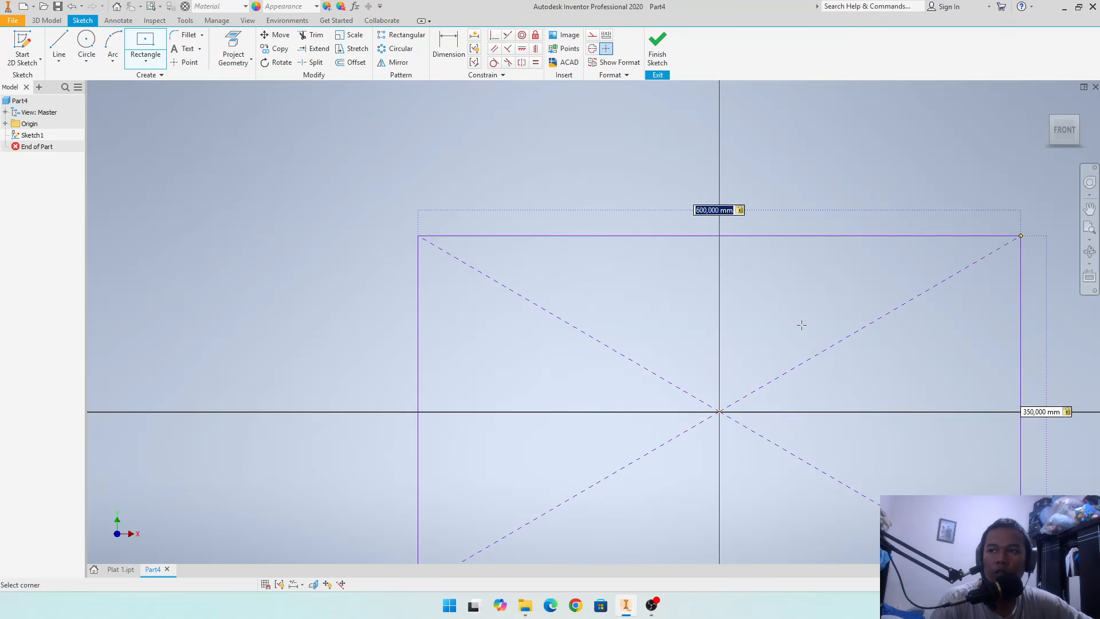
- Set the centered rectangle's width to 700 mm and finish the sketch
{"action": "scroll", "coordinate": [772, 324], "scroll_direction": "up", "scroll_amount": 3}
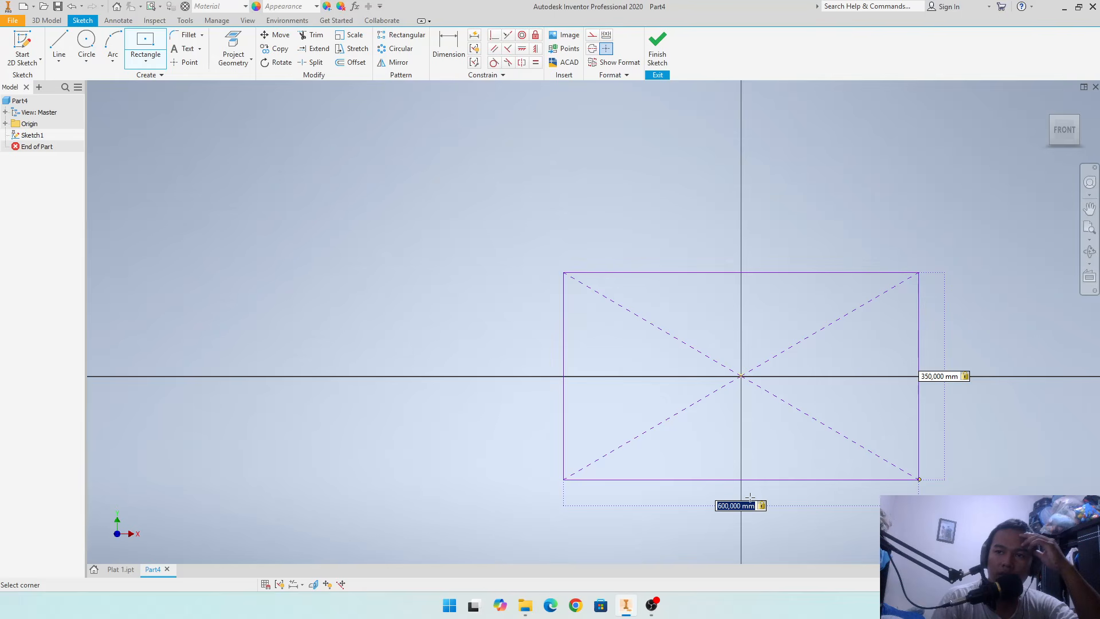
{"action": "type", "text": "70"}
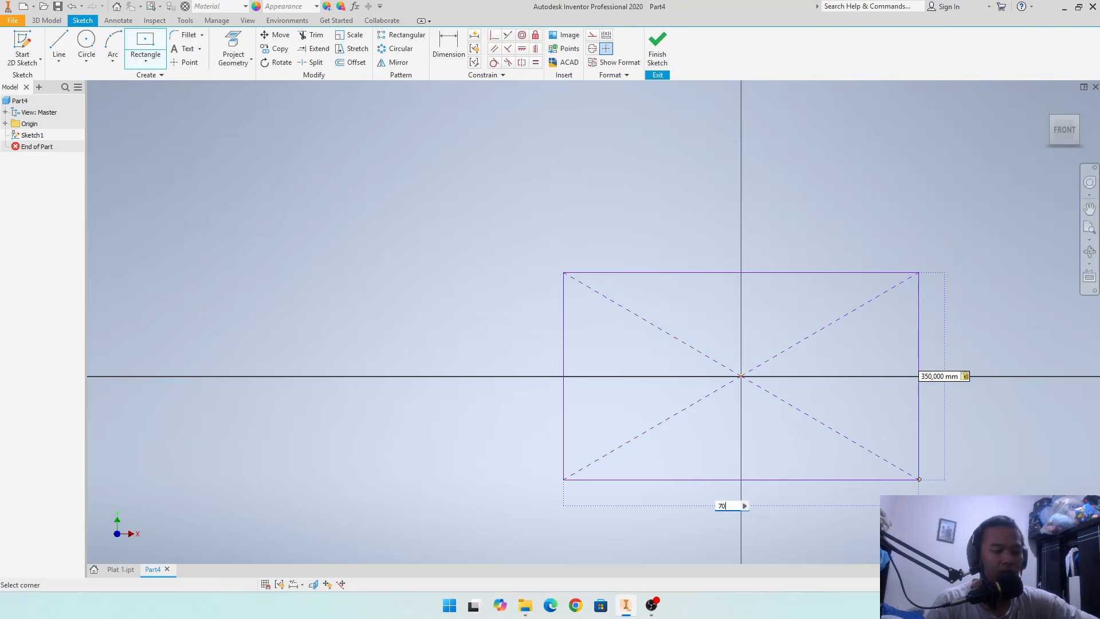
{"action": "type", "text": "0"}
{"action": "key", "text": "Tab"}
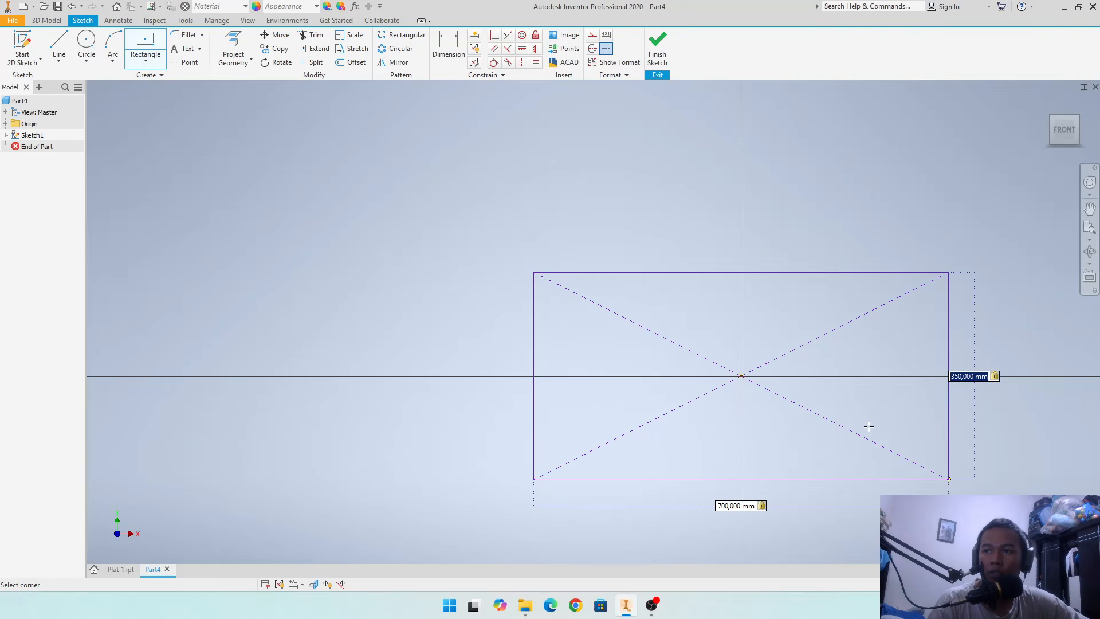
{"action": "left_click", "coordinate": [663, 61]}
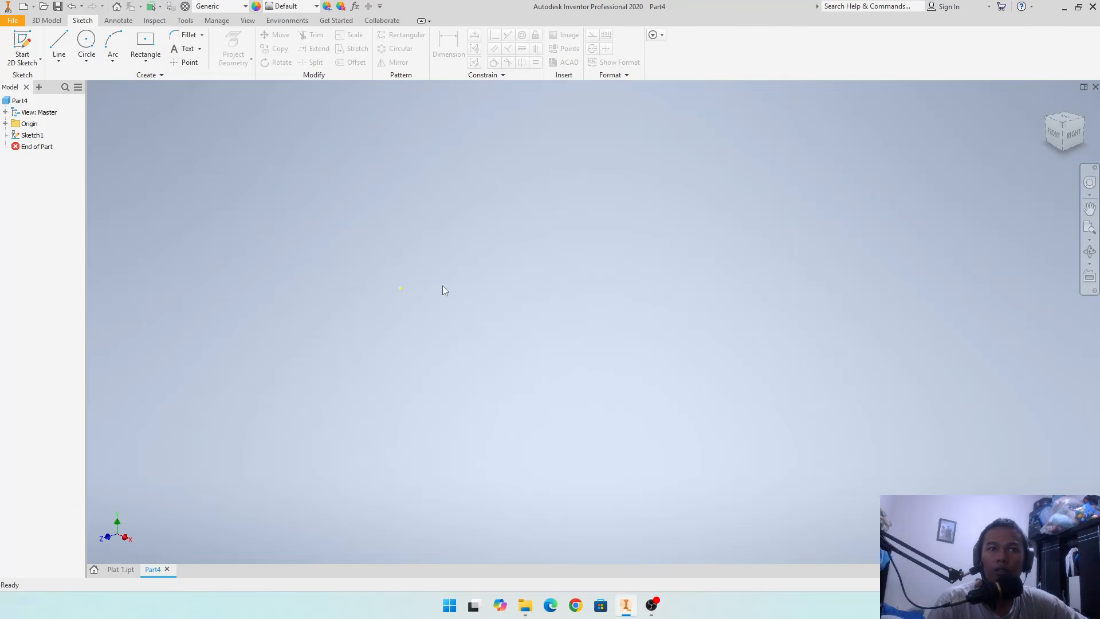
- Try to extrude the finished sketch
{"action": "left_click", "coordinate": [594, 322]}
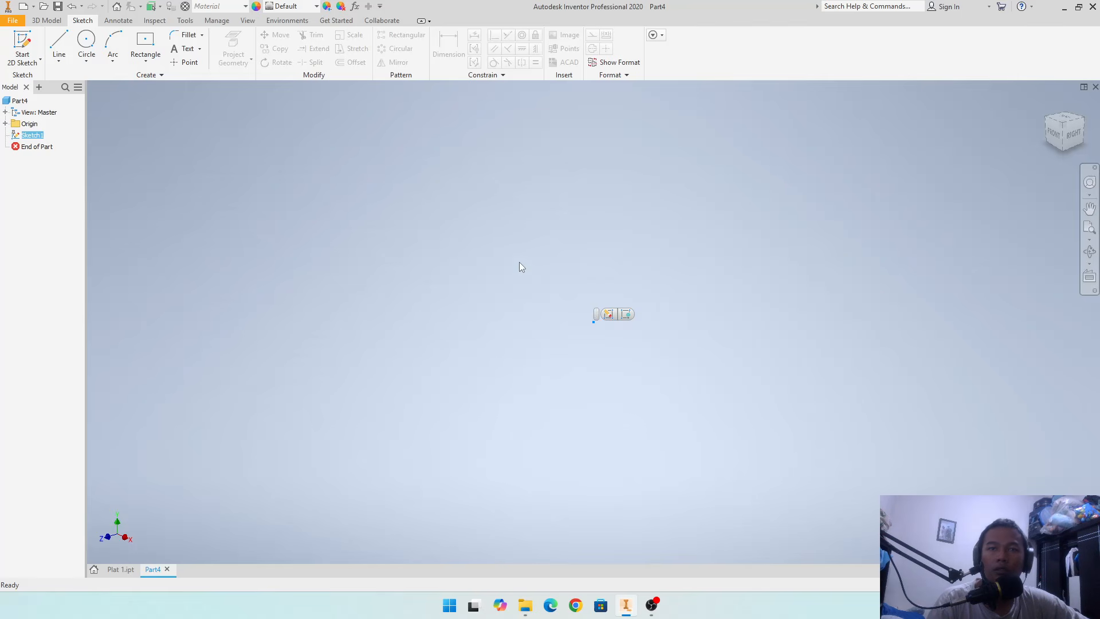
{"action": "left_click", "coordinate": [46, 21]}
{"action": "left_click", "coordinate": [62, 46]}
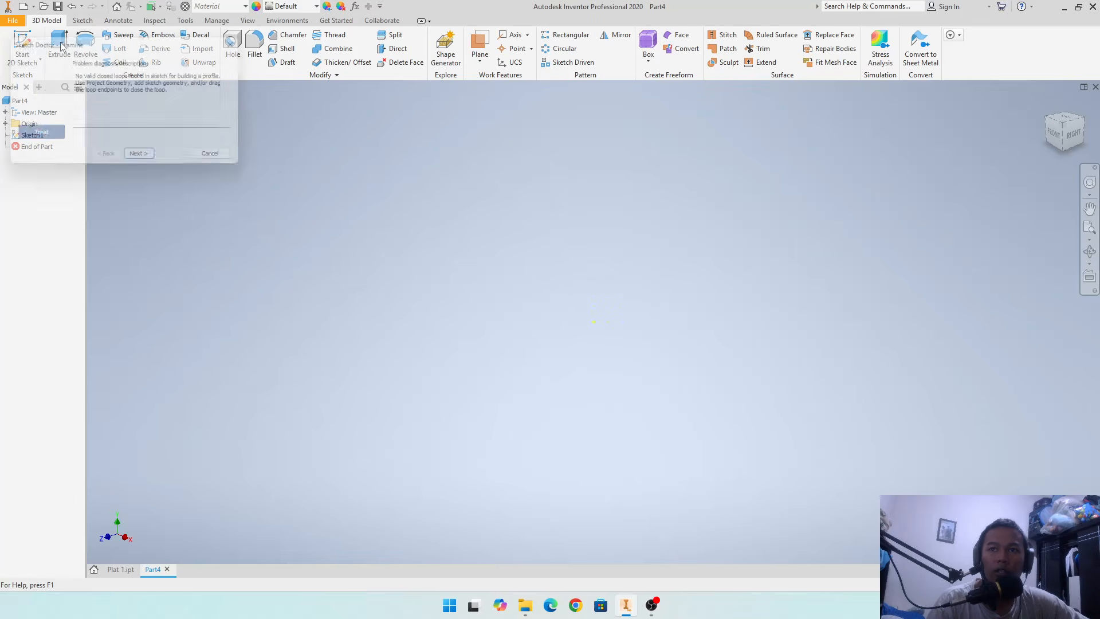
{"action": "left_click", "coordinate": [221, 160]}
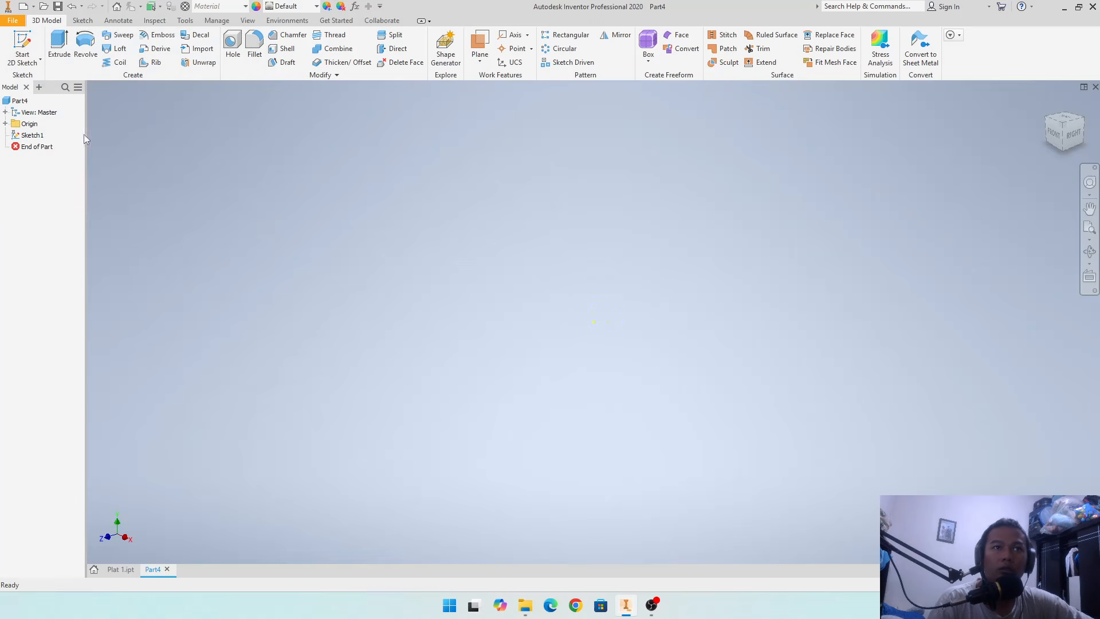
- Reopen the part's sketch and draw a center rectangle at the origin, 700 mm wide and 350 mm high
{"action": "double_click", "coordinate": [29, 136]}
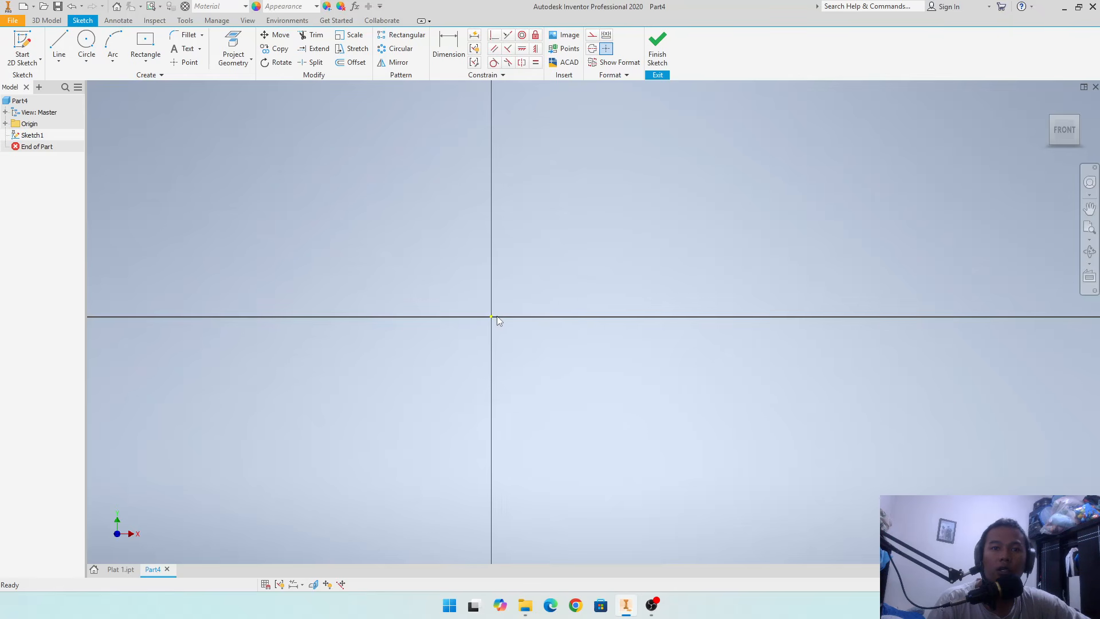
{"action": "left_click", "coordinate": [145, 43]}
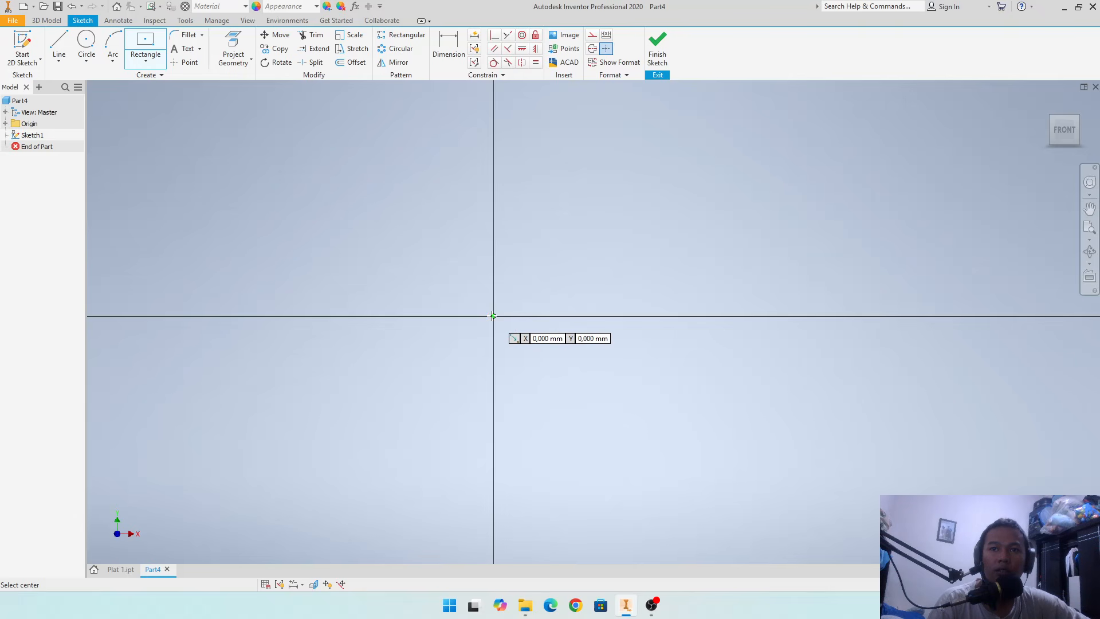
{"action": "left_click", "coordinate": [493, 316]}
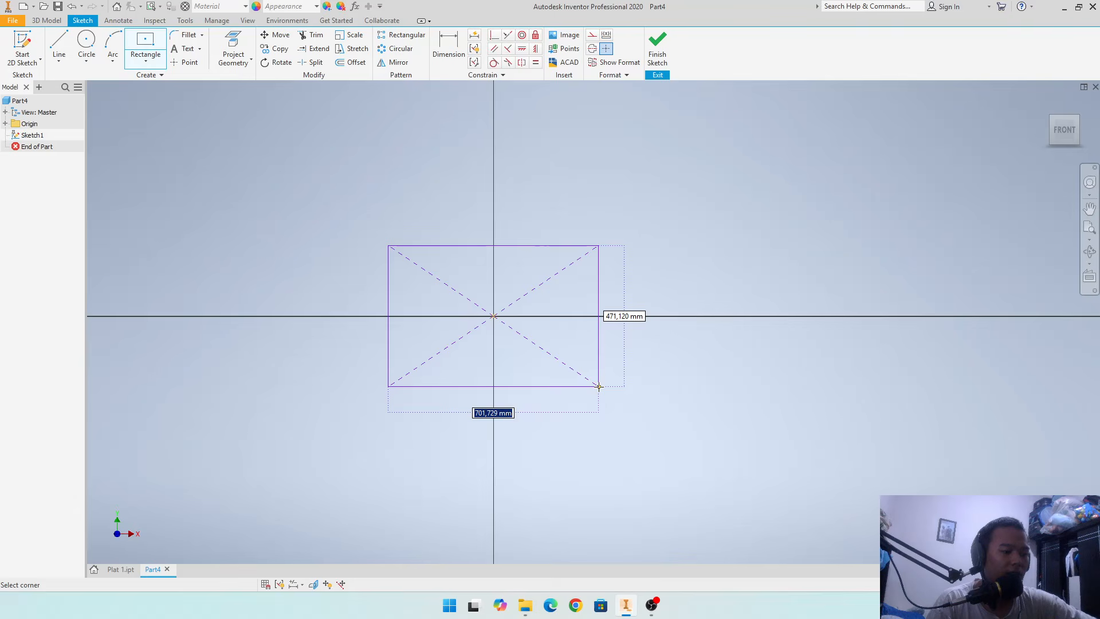
{"action": "type", "text": "70"}
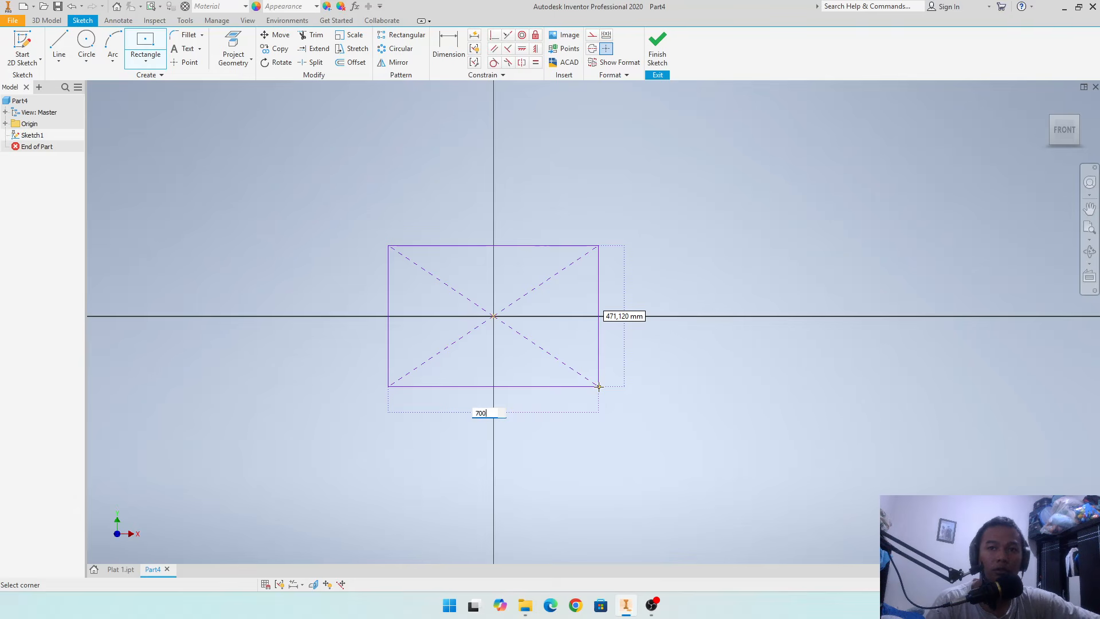
{"action": "type", "text": "0"}
{"action": "key", "text": "Tab"}
{"action": "type", "text": "3"}
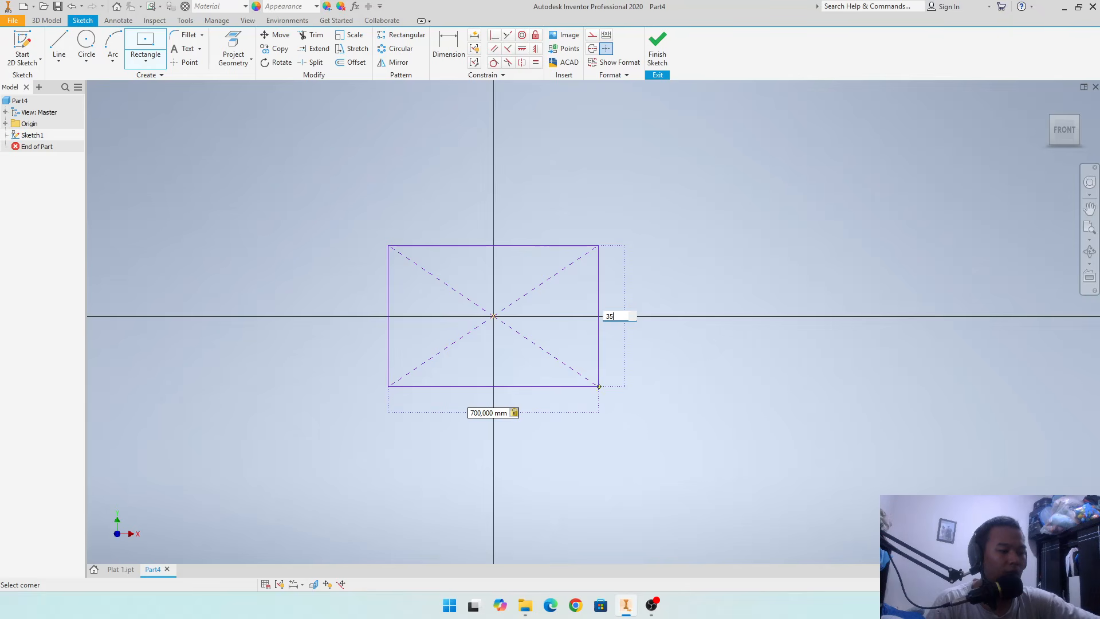
{"action": "type", "text": "50"}
{"action": "key", "text": "Tab"}
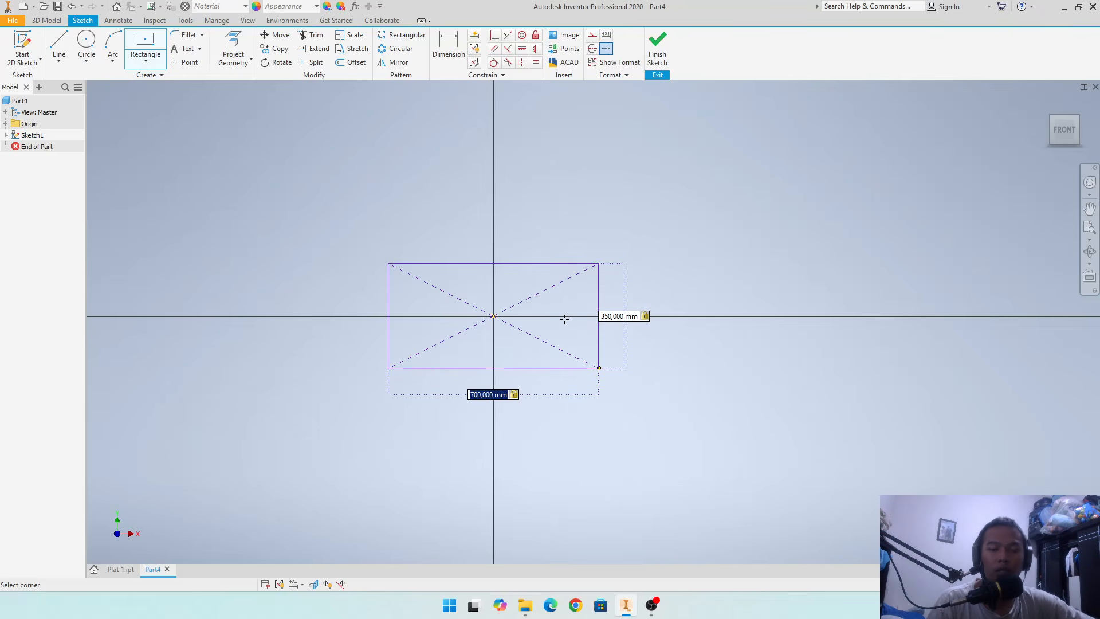
{"action": "key", "text": "Return"}
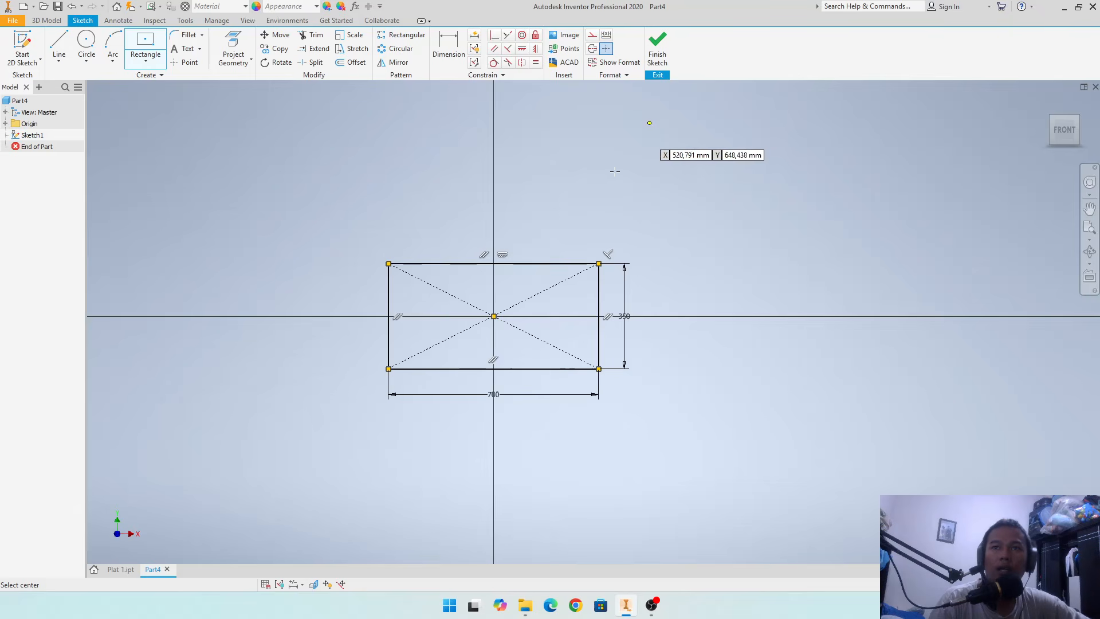
- Finish the sketch and extrude the rectangle profile 10 mm
{"action": "left_click", "coordinate": [657, 58]}
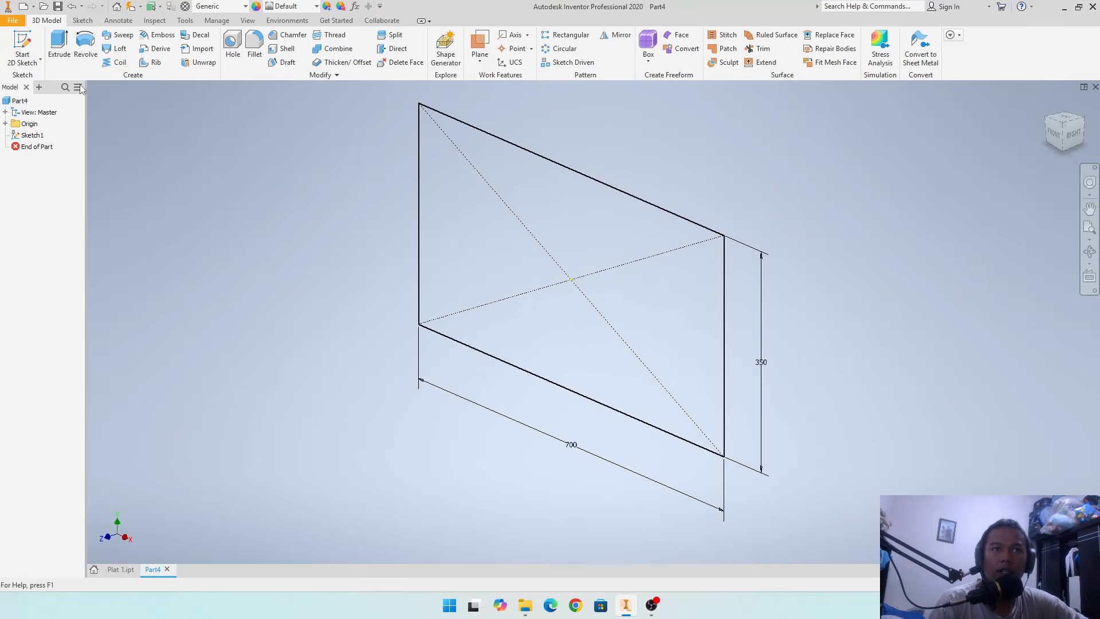
{"action": "key", "text": "e"}
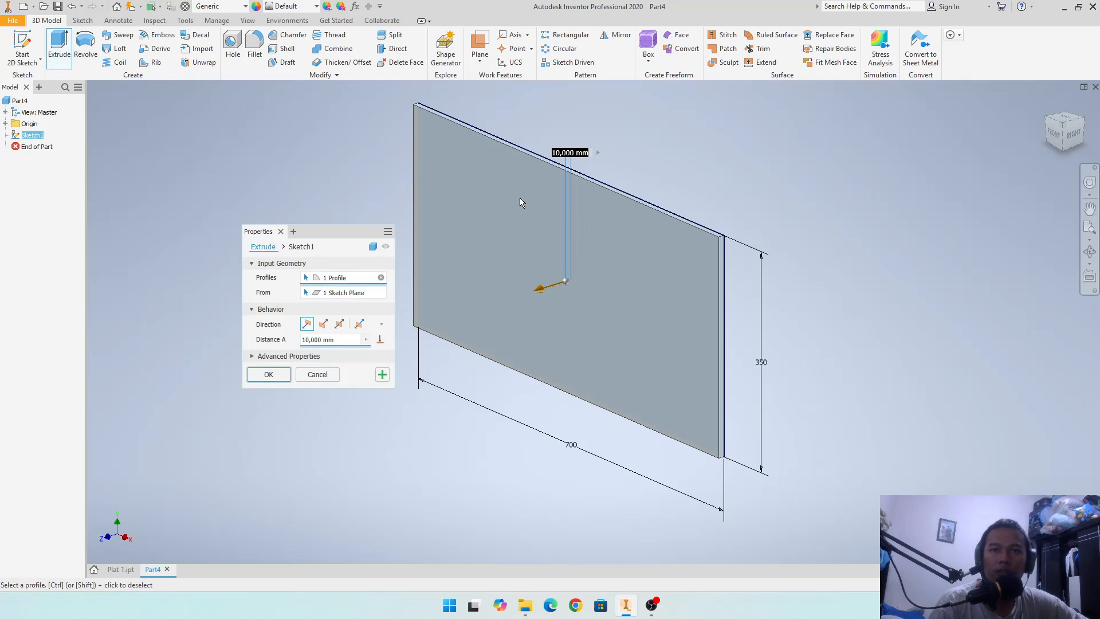
{"action": "left_click", "coordinate": [265, 376]}
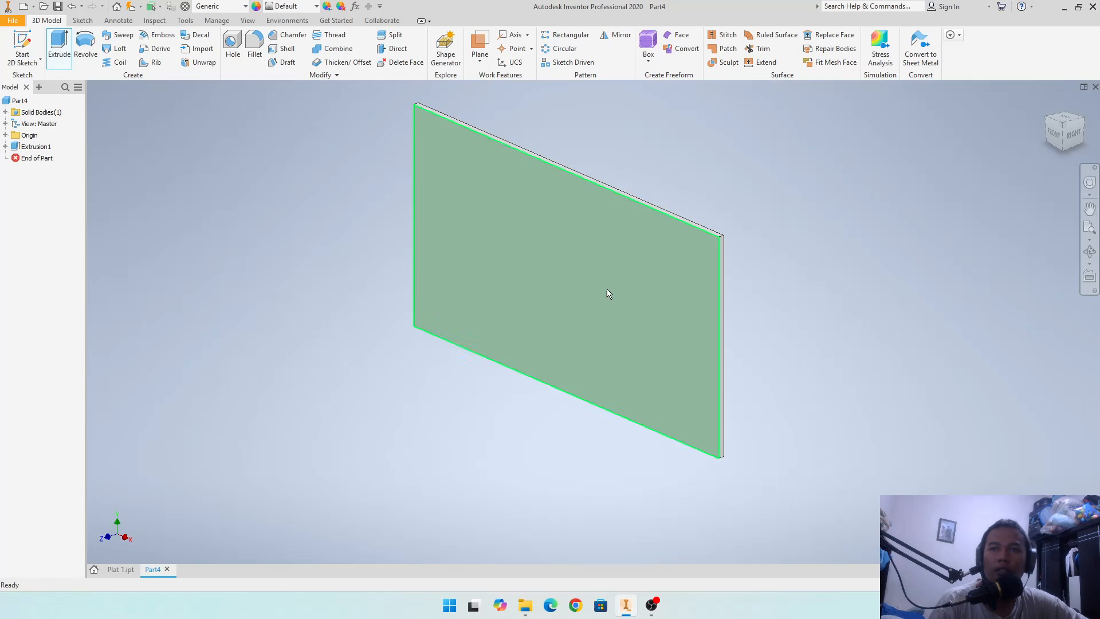
- Save the part as Plat 2 in the Meja Kerja folder
{"action": "middle_click_drag", "start_coordinate": [704, 292], "coordinate": [728, 270], "text": "shift"}
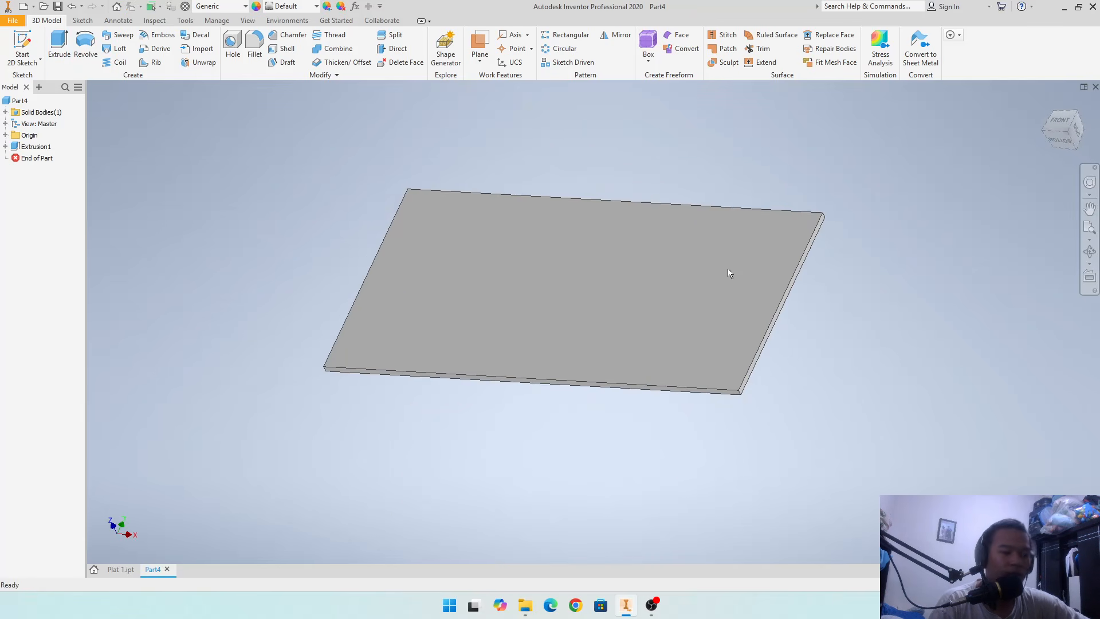
{"action": "key", "text": "ctrl+s"}
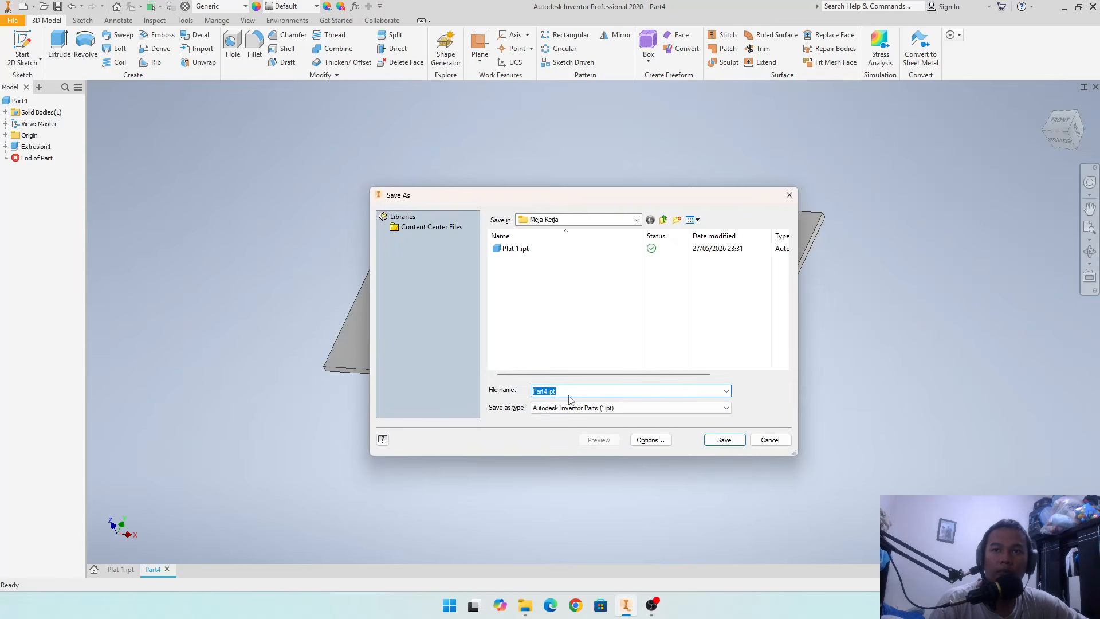
{"action": "type", "text": "Pa"}
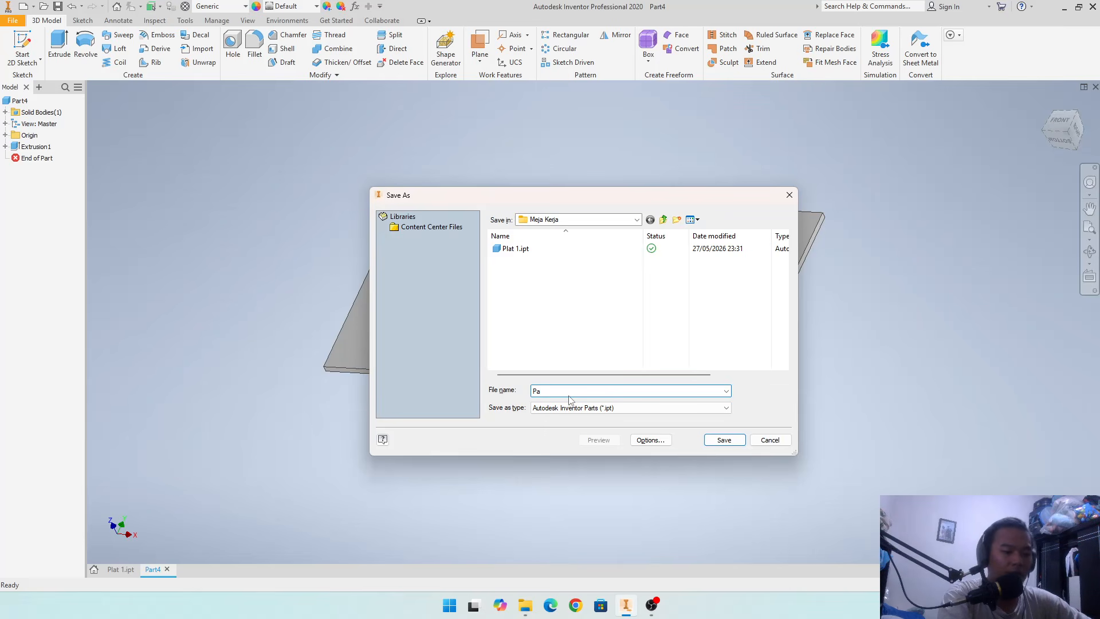
{"action": "key", "text": "BackSpace"}
{"action": "type", "text": "lat 2"}
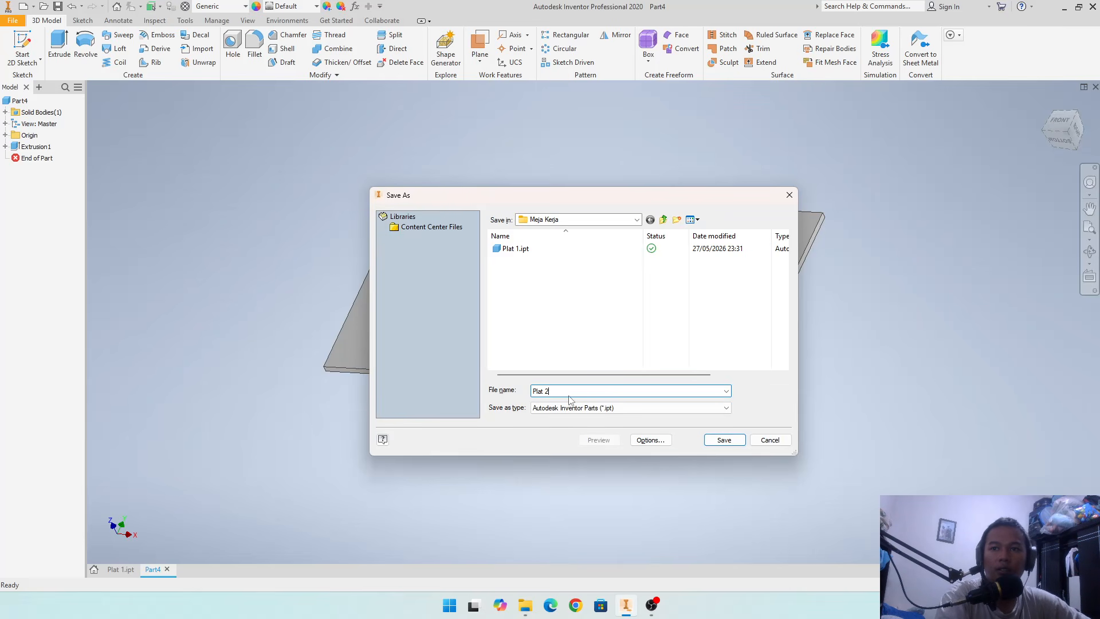
{"action": "key", "text": "Return"}
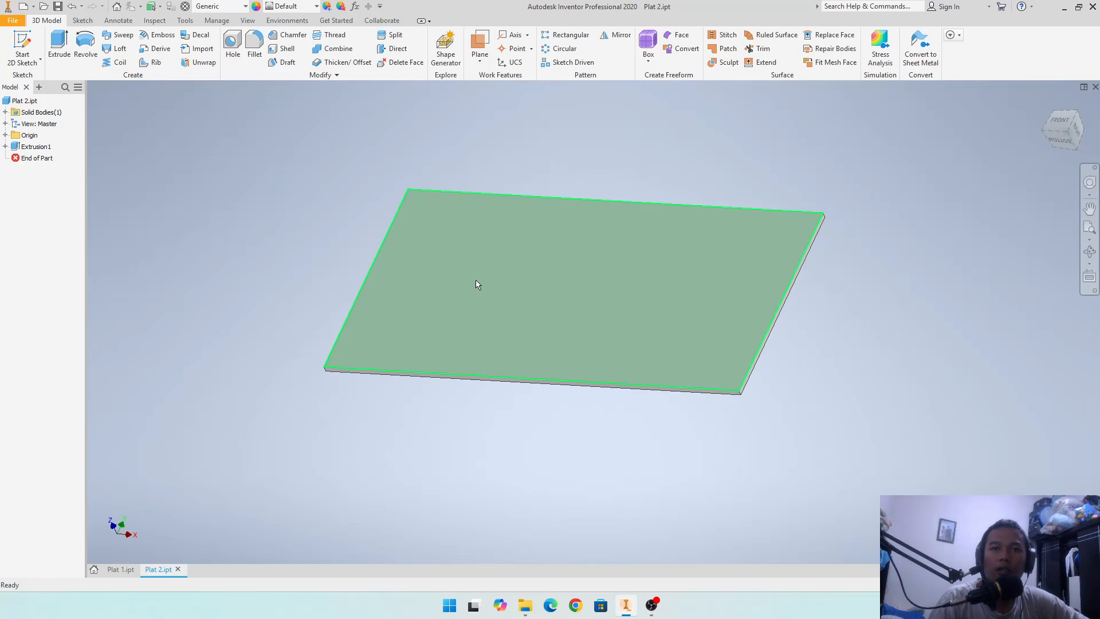
- Create a new assembly document
{"action": "mouse_move", "coordinate": [568, 375]}
{"action": "middle_mouse_down", "text": "shift"}
{"action": "mouse_move", "coordinate": [535, 327]}
{"action": "mouse_move", "coordinate": [499, 342]}
{"action": "mouse_move", "coordinate": [552, 380]}
{"action": "mouse_move", "coordinate": [576, 363]}
{"action": "middle_mouse_up", "text": "shift"}
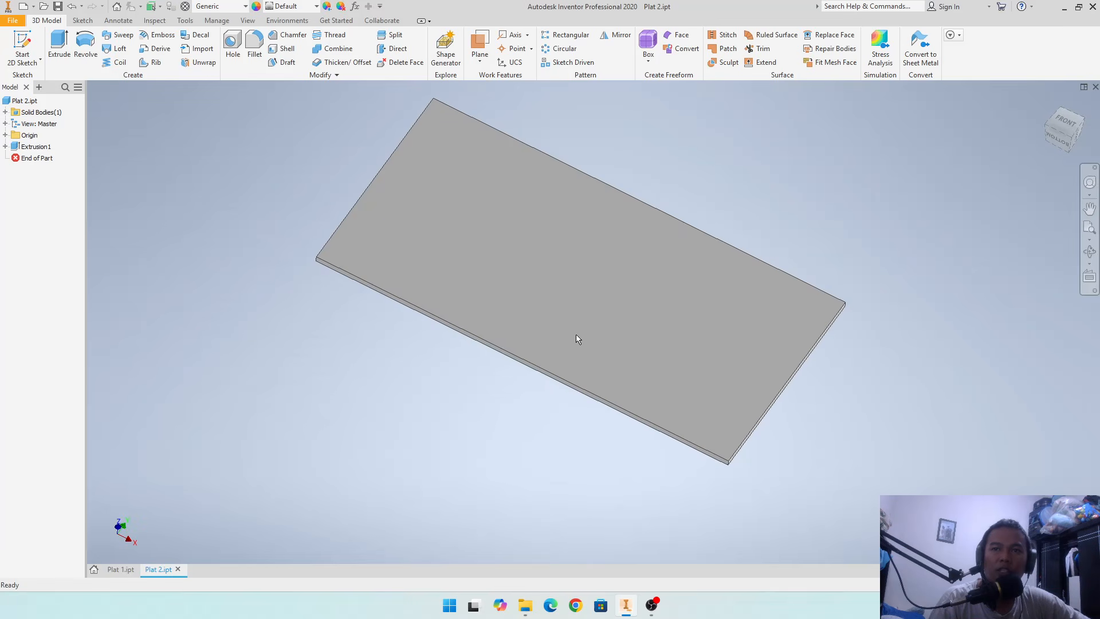
{"action": "middle_click_drag", "start_coordinate": [573, 326], "coordinate": [607, 311], "text": "shift"}
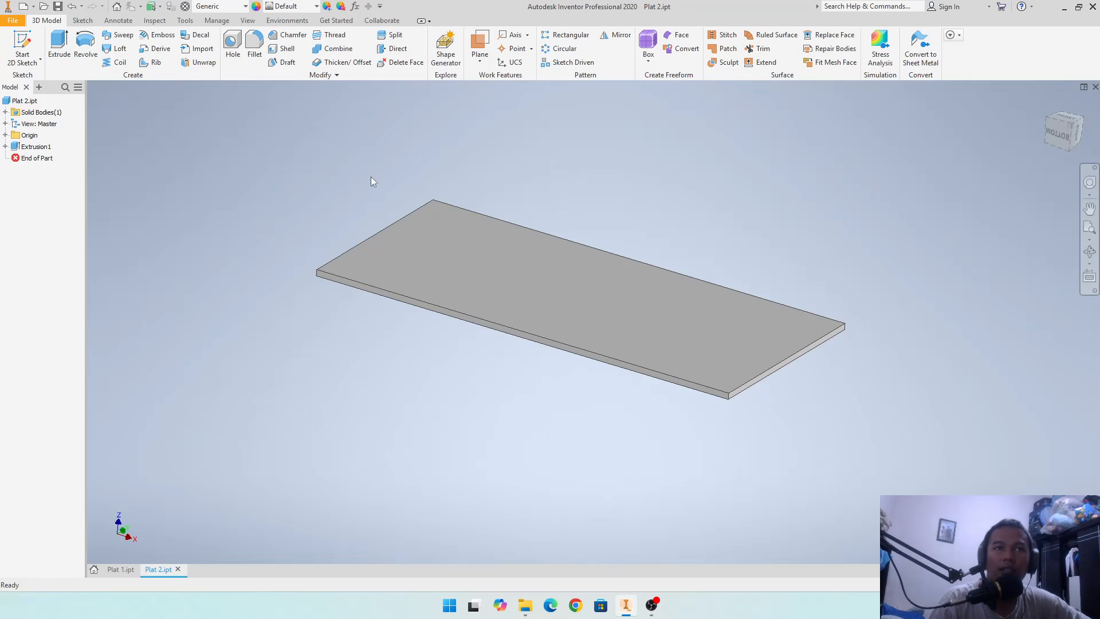
{"action": "left_click", "coordinate": [34, 7]}
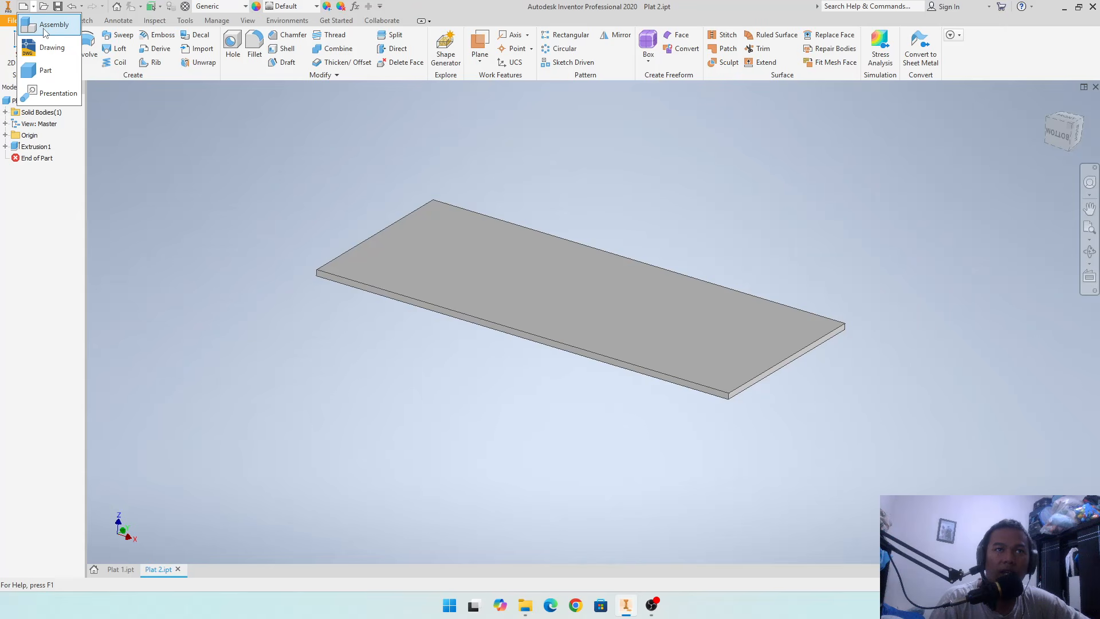
{"action": "left_click", "coordinate": [47, 27]}
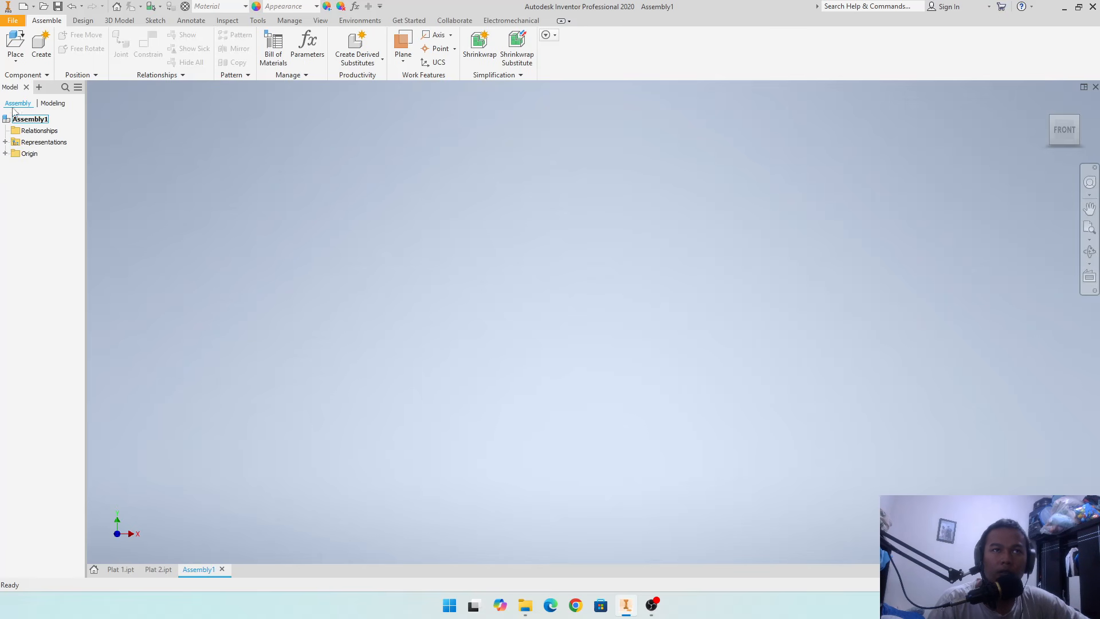
- Place one instance of Plat 1.ipt from the Meja Kerja folder into the assembly
{"action": "left_click", "coordinate": [19, 59]}
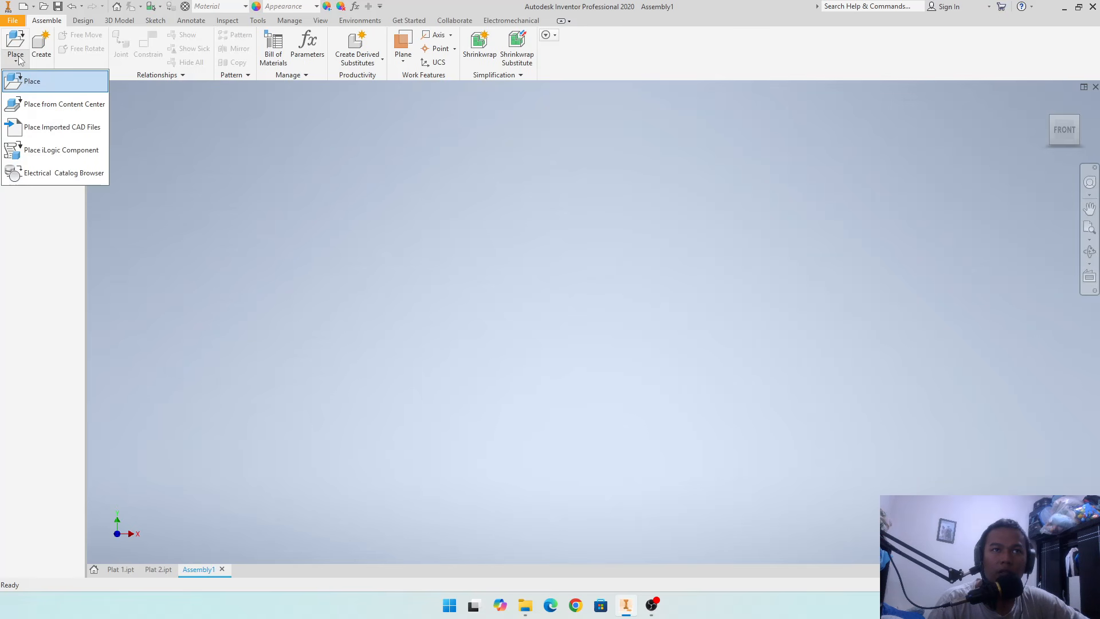
{"action": "left_click", "coordinate": [19, 59]}
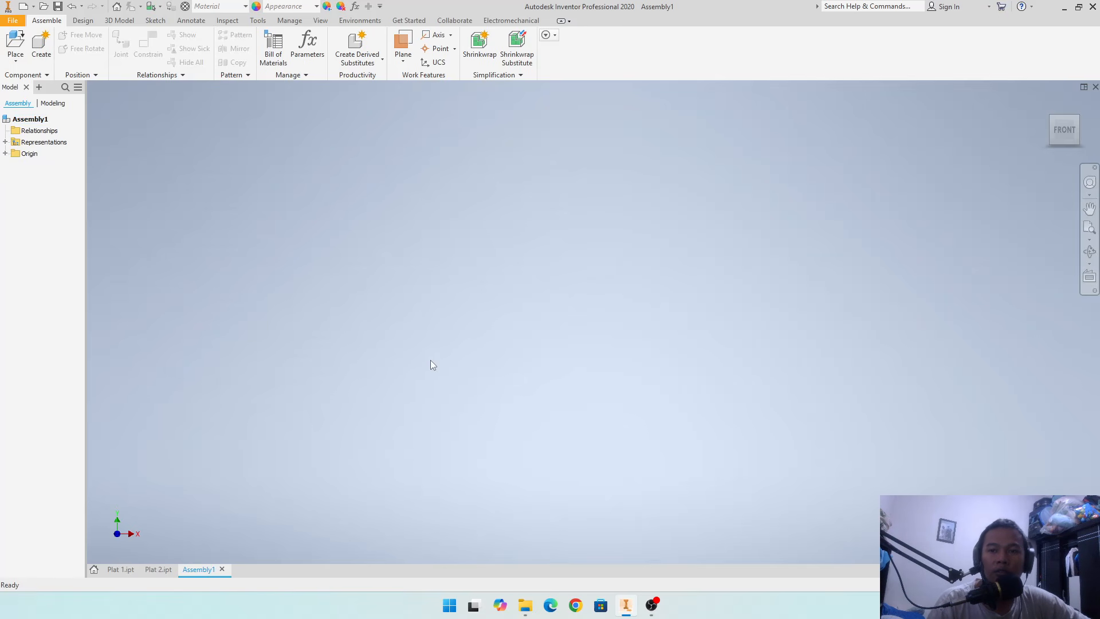
{"action": "left_click", "coordinate": [14, 54]}
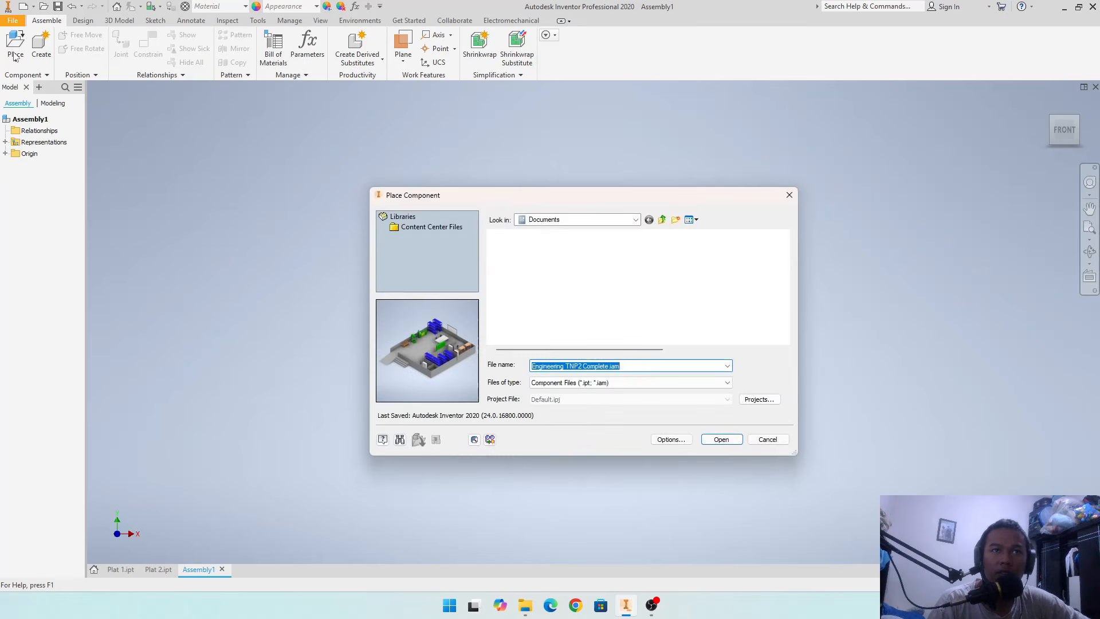
{"action": "scroll", "coordinate": [659, 288], "scroll_direction": "down", "scroll_amount": 3}
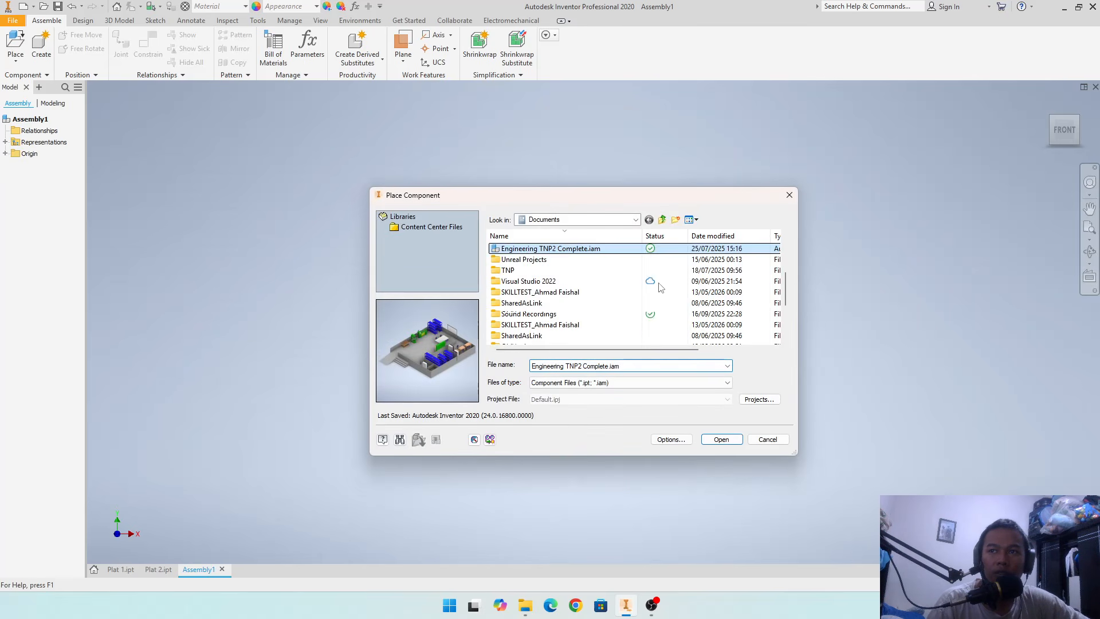
{"action": "scroll", "coordinate": [659, 287], "scroll_direction": "down", "scroll_amount": 5}
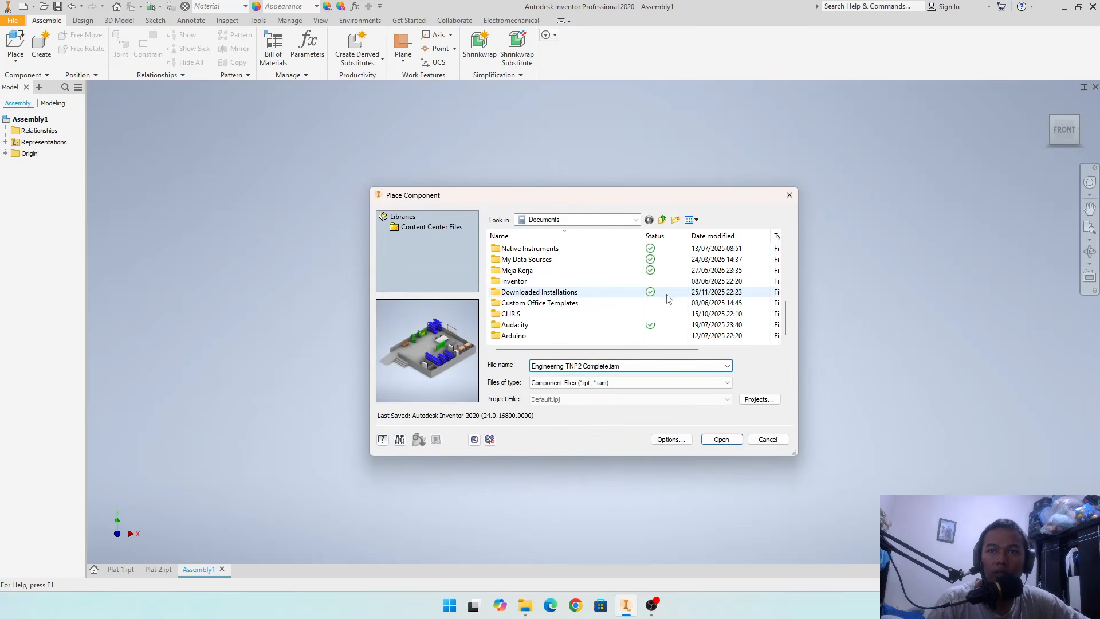
{"action": "double_click", "coordinate": [538, 271]}
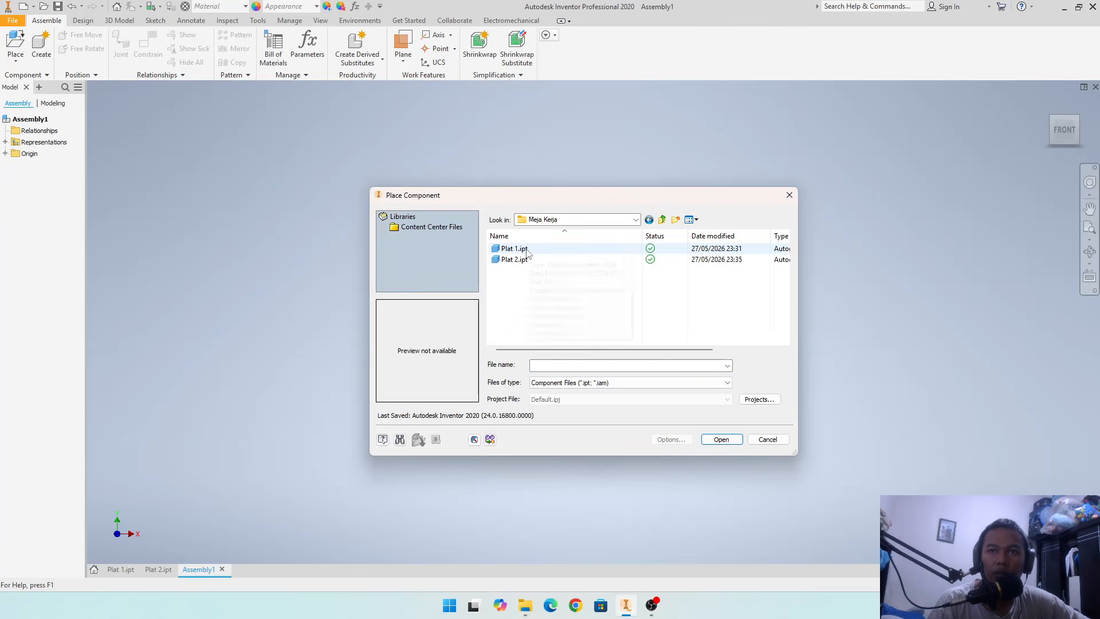
{"action": "left_click", "coordinate": [527, 250]}
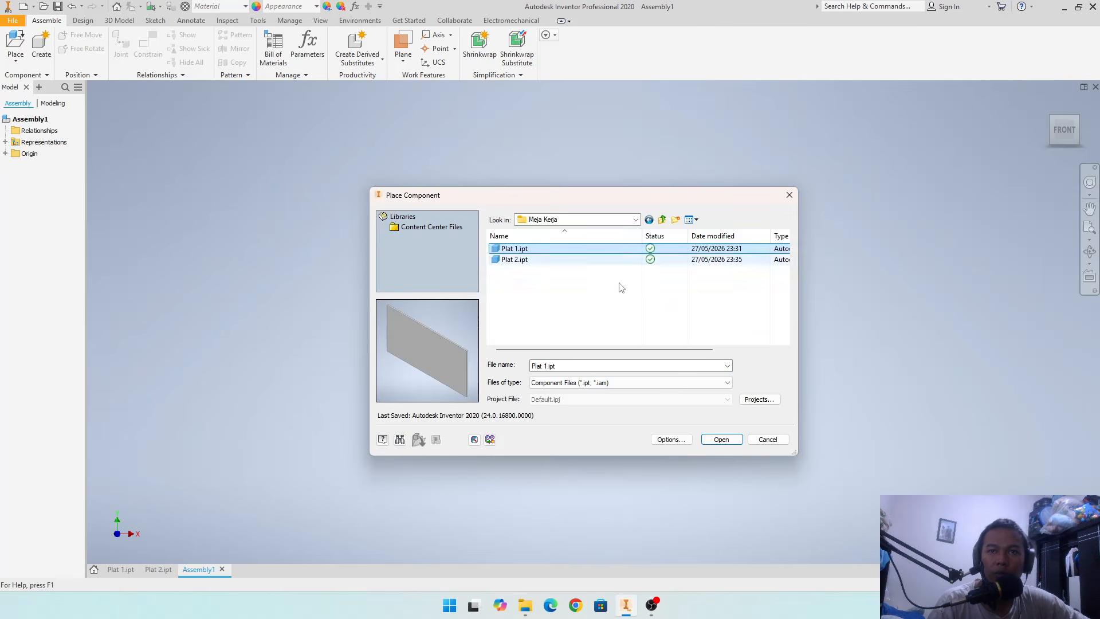
{"action": "left_click", "coordinate": [721, 439]}
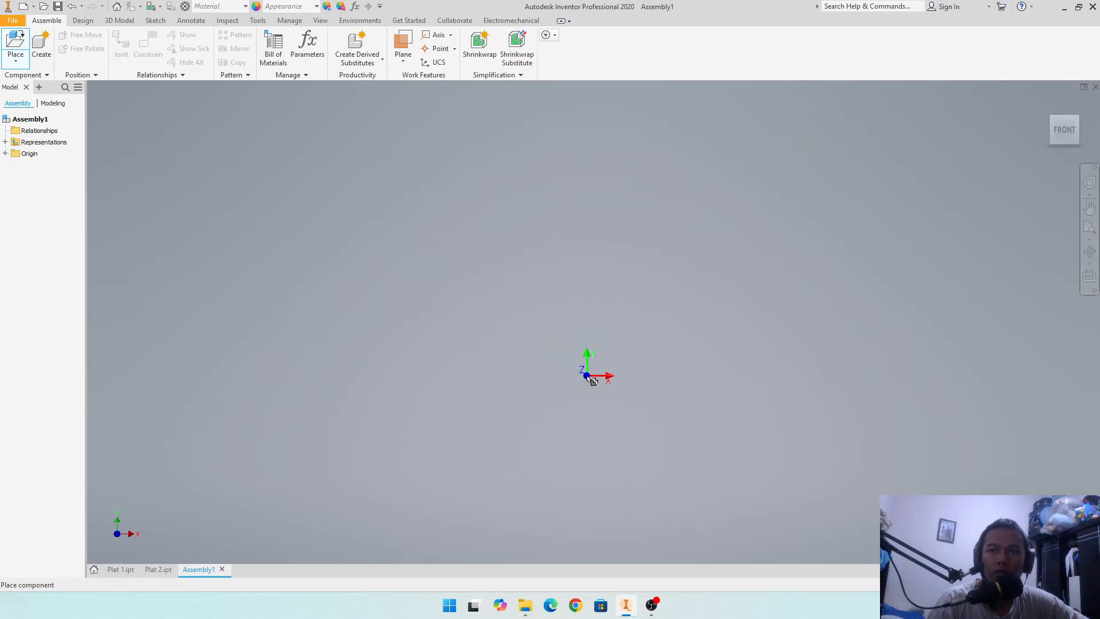
{"action": "scroll", "coordinate": [588, 375], "scroll_direction": "up", "scroll_amount": 3}
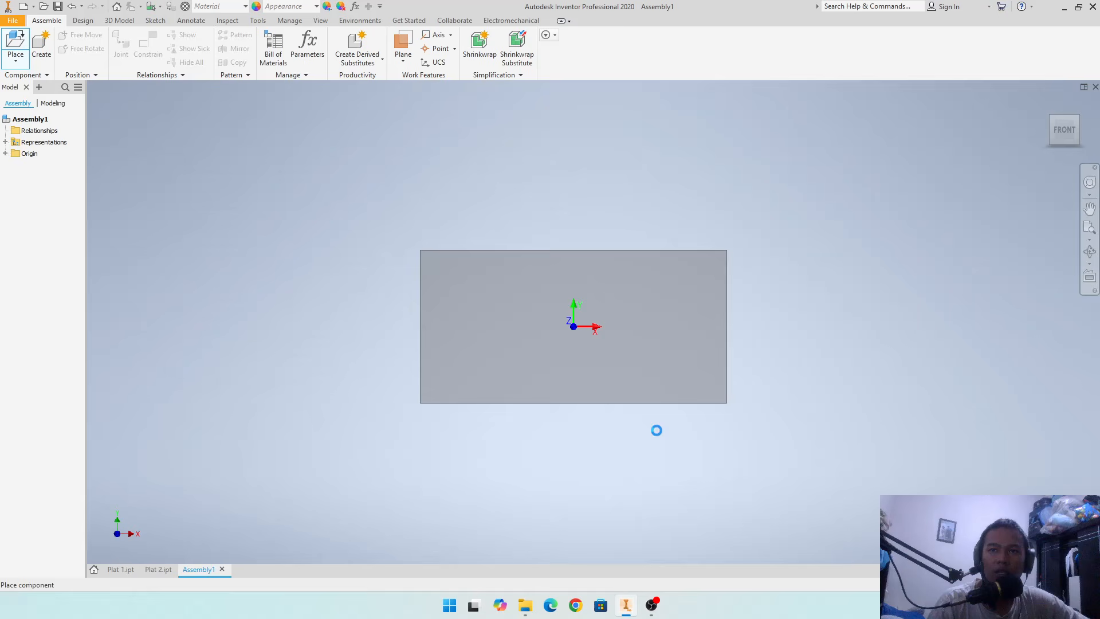
{"action": "left_click", "coordinate": [634, 384]}
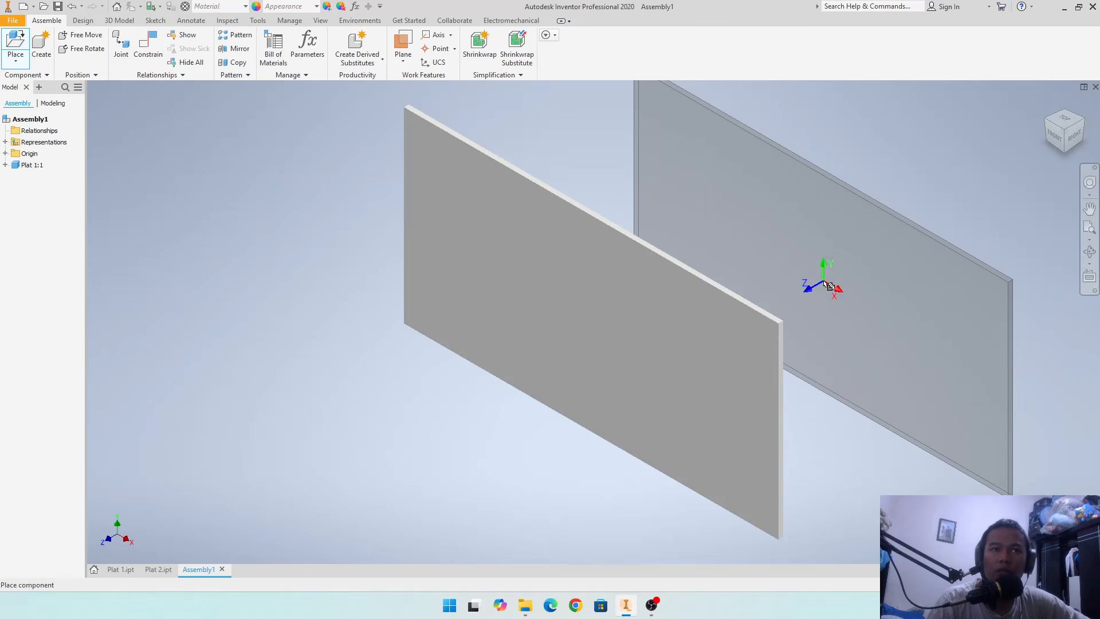
{"action": "key", "text": "Escape"}
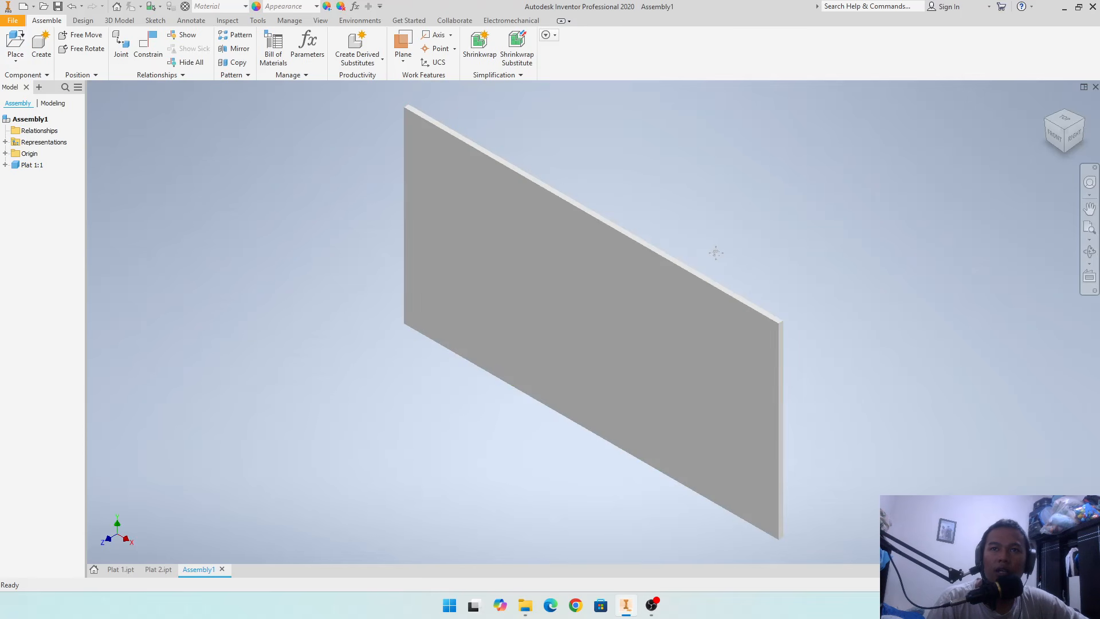
{"action": "middle_click_drag", "start_coordinate": [713, 258], "coordinate": [710, 265]}
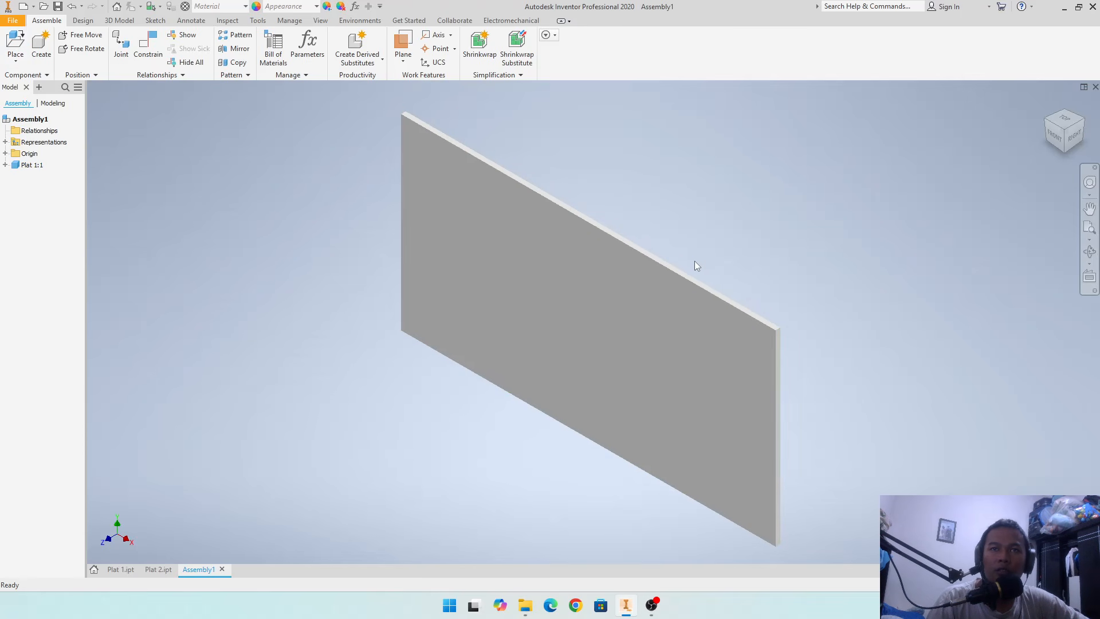
- Place one instance of Plat 2.ipt in the assembly beside Plat 1
{"action": "left_click", "coordinate": [16, 166]}
{"action": "left_click", "coordinate": [110, 164]}
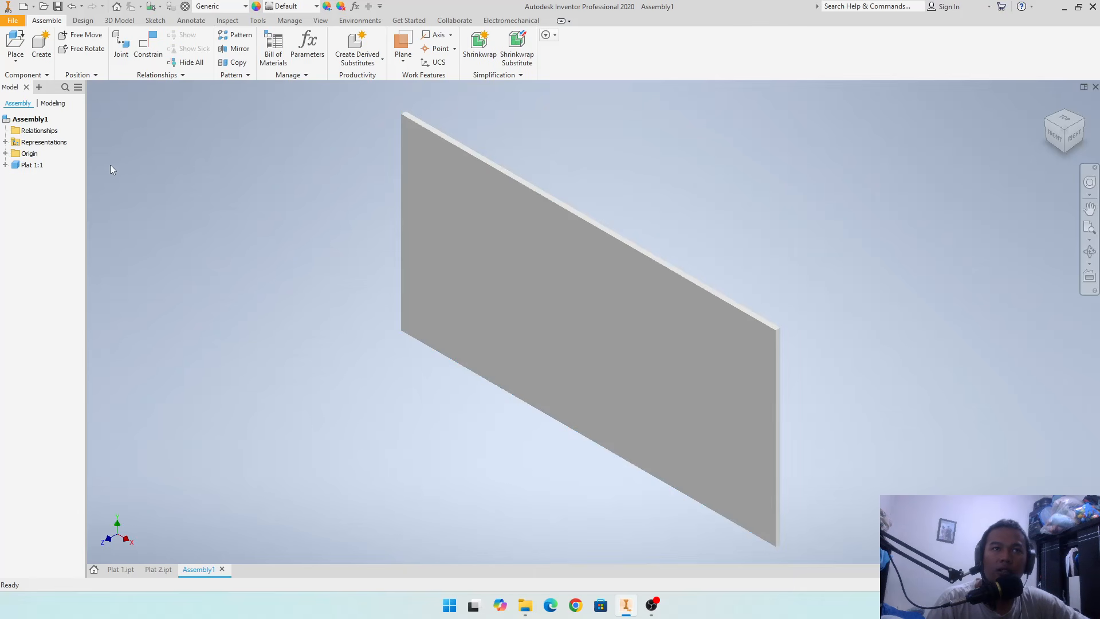
{"action": "left_click", "coordinate": [12, 59]}
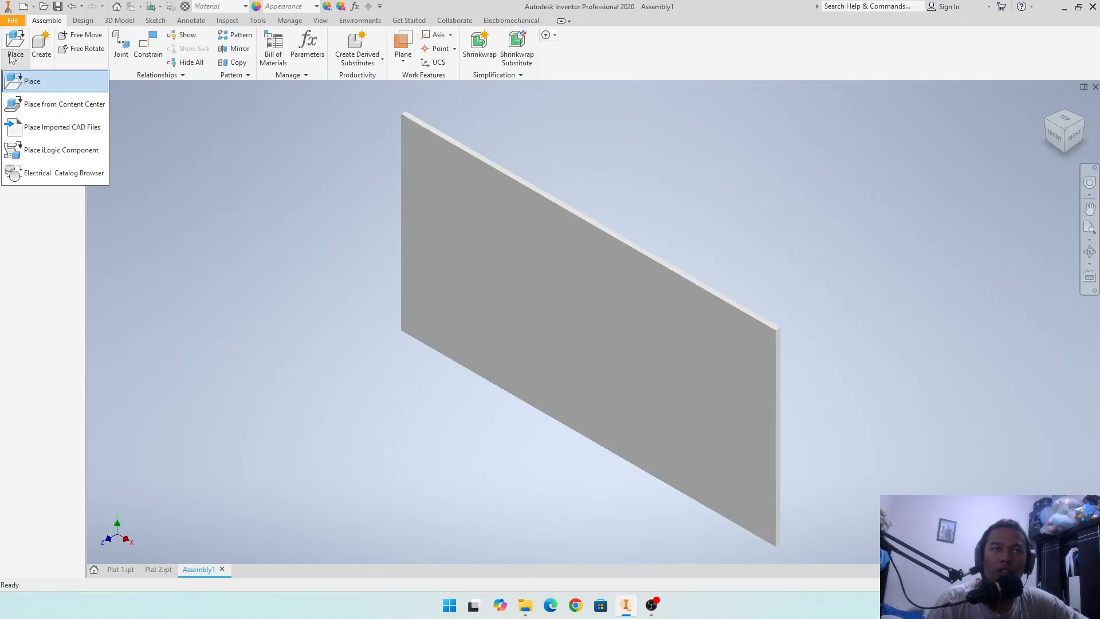
{"action": "left_click", "coordinate": [48, 84]}
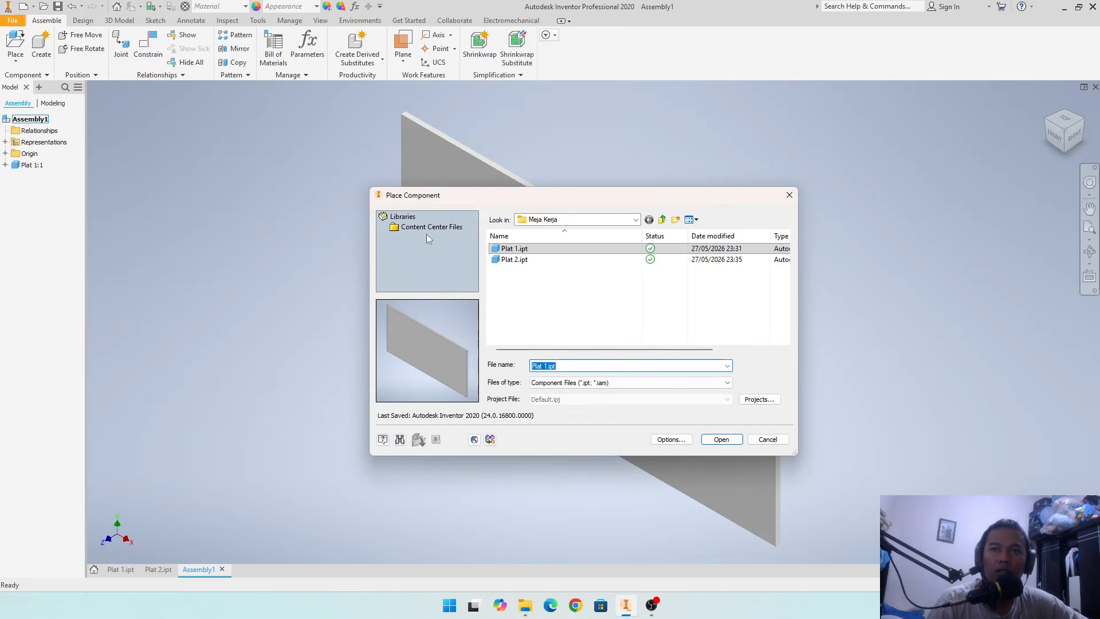
{"action": "left_click", "coordinate": [515, 259]}
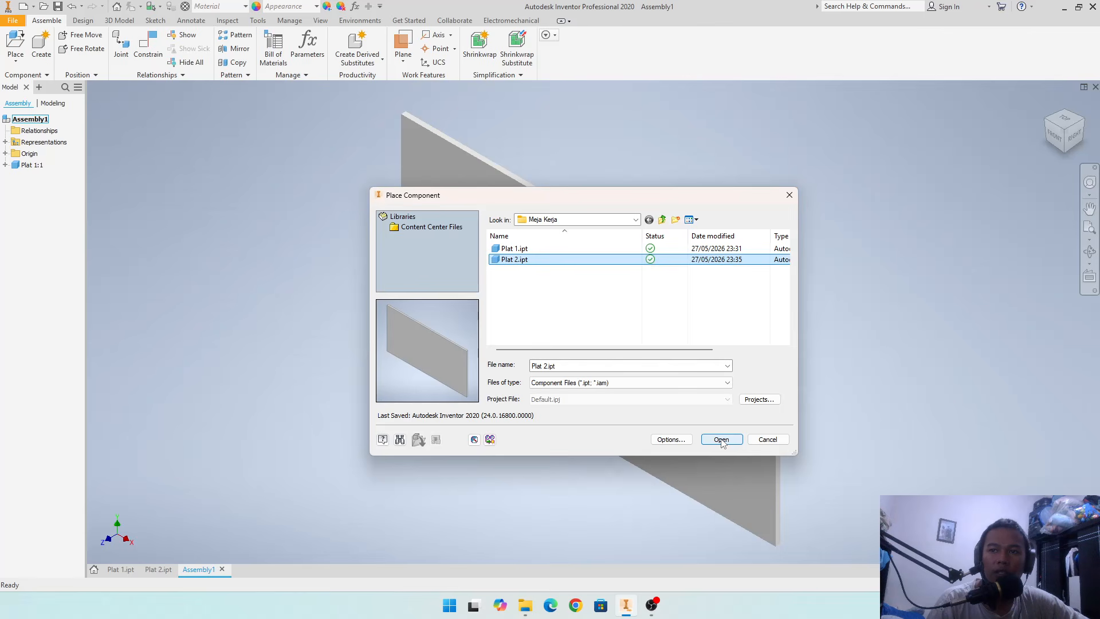
{"action": "left_click", "coordinate": [722, 439]}
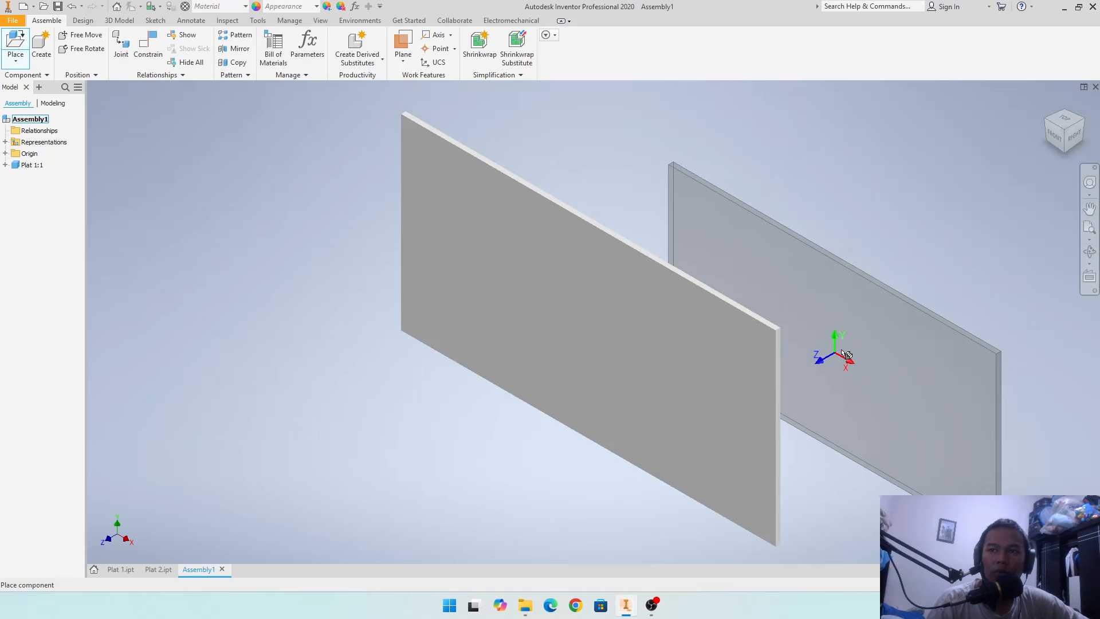
{"action": "left_click", "coordinate": [847, 355]}
{"action": "mouse_move", "coordinate": [888, 253]}
{"action": "middle_mouse_down", "text": "shift"}
{"action": "mouse_move", "coordinate": [911, 230]}
{"action": "mouse_move", "coordinate": [872, 241]}
{"action": "middle_mouse_up", "text": "shift"}
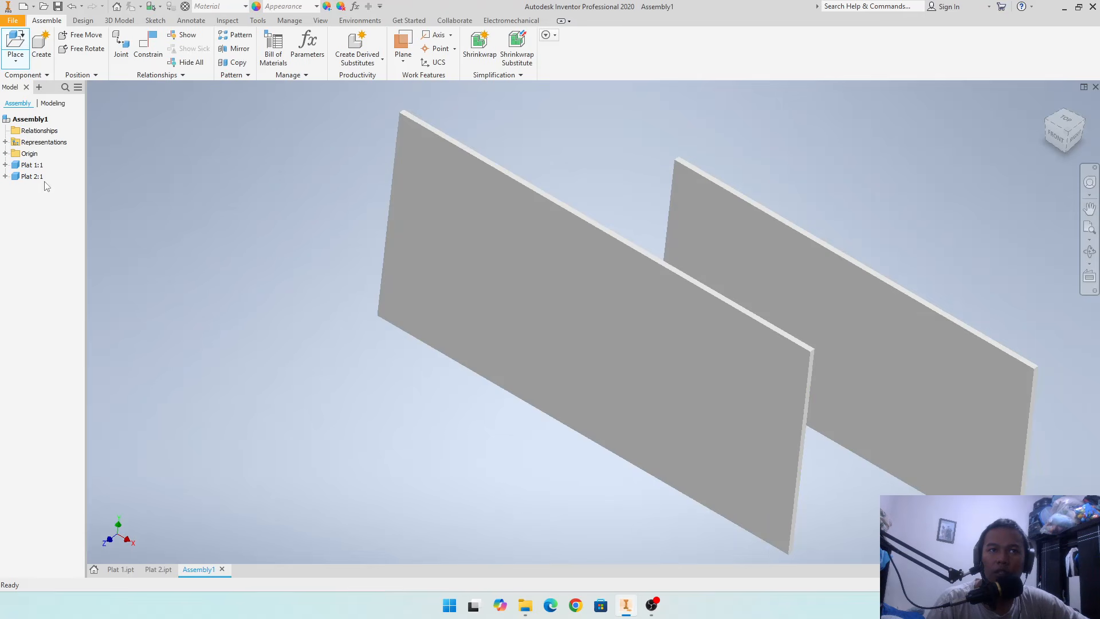
- Examine the placed Plat 1 and Plat 2 components one by one and look at the available assembly constraint options
{"action": "left_click", "coordinate": [31, 165]}
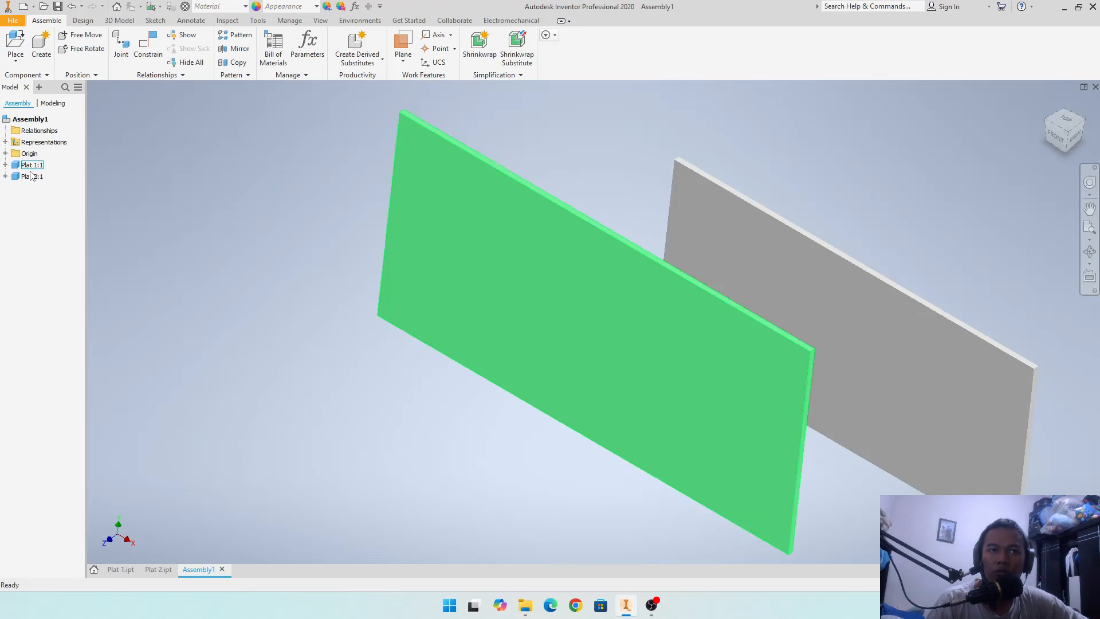
{"action": "left_click", "coordinate": [36, 177]}
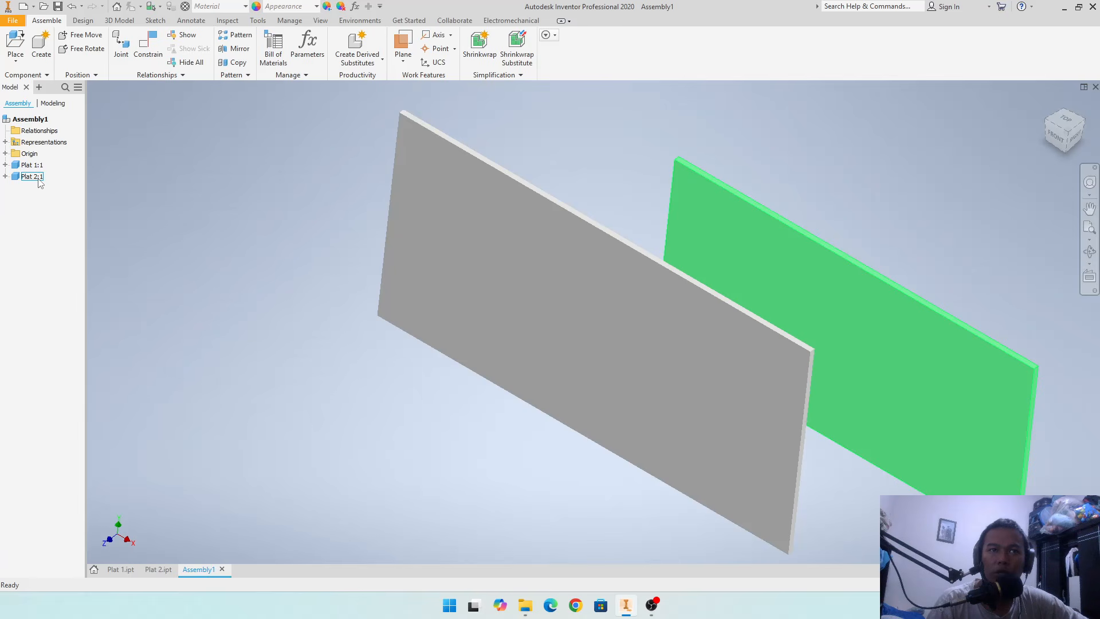
{"action": "left_click", "coordinate": [32, 166]}
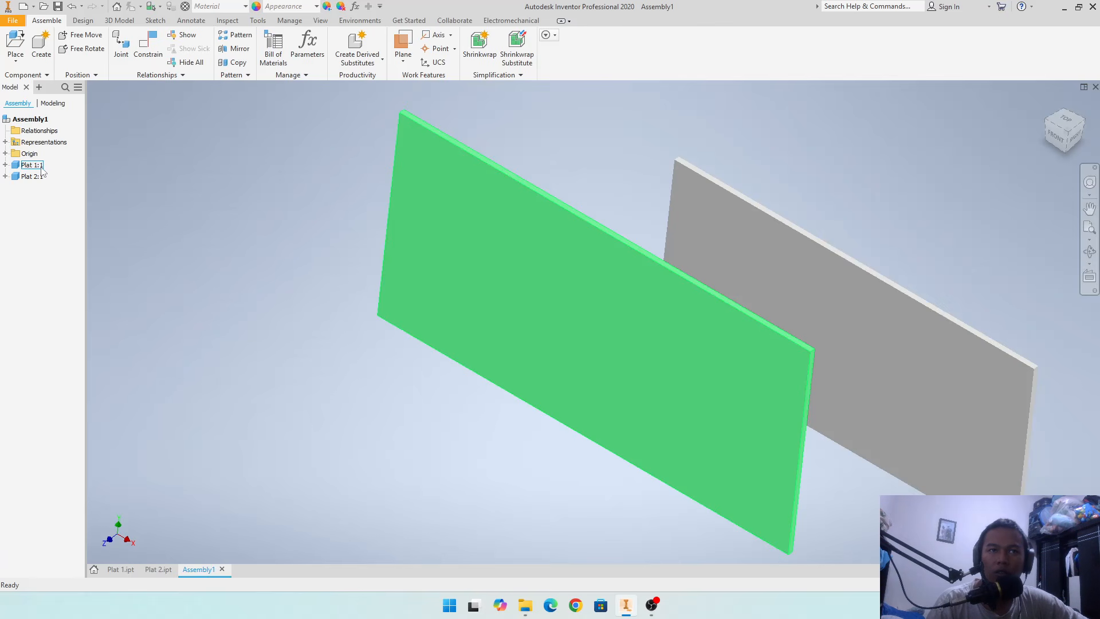
{"action": "left_click", "coordinate": [36, 177]}
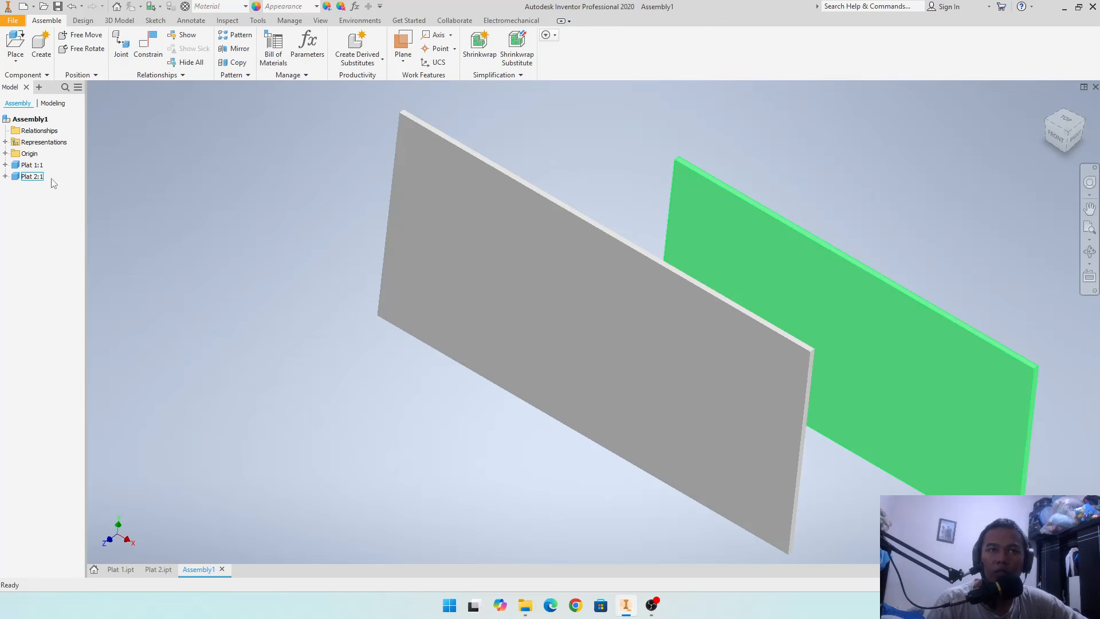
{"action": "middle_click_drag", "start_coordinate": [807, 218], "coordinate": [810, 184], "text": "shift"}
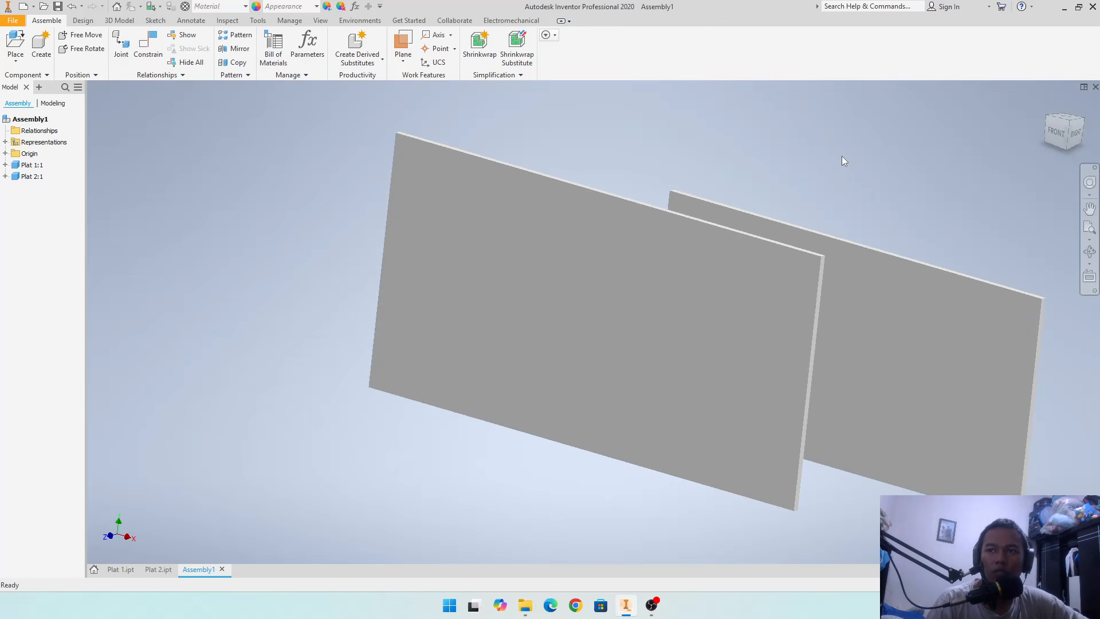
{"action": "middle_click_drag", "start_coordinate": [845, 327], "coordinate": [889, 301], "text": "shift"}
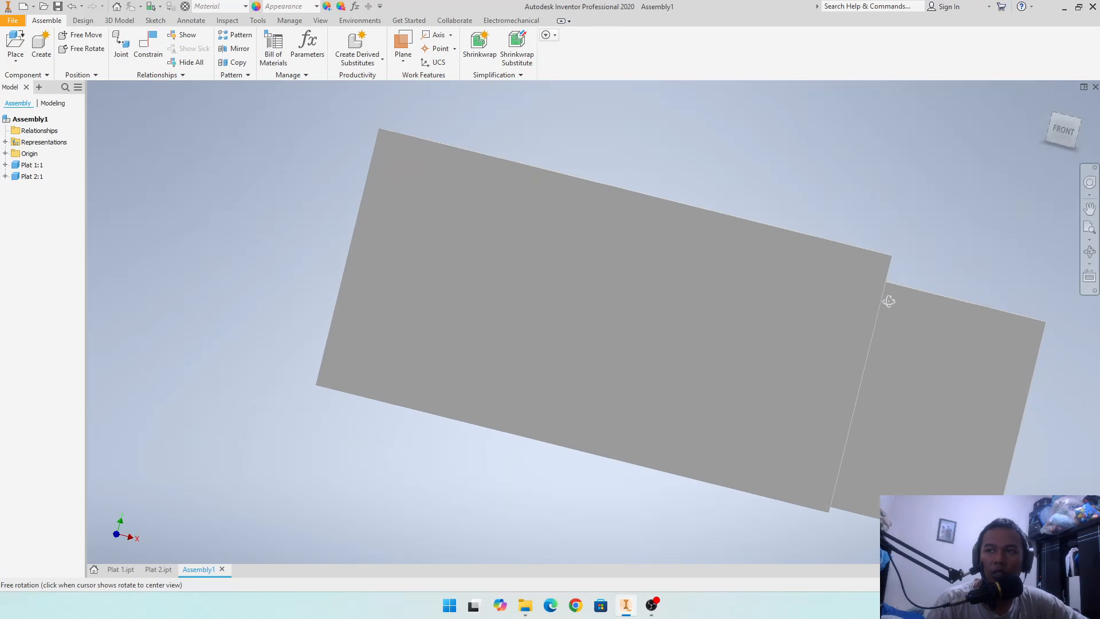
{"action": "middle_click", "coordinate": [890, 301]}
{"action": "middle_click", "coordinate": [889, 301]}
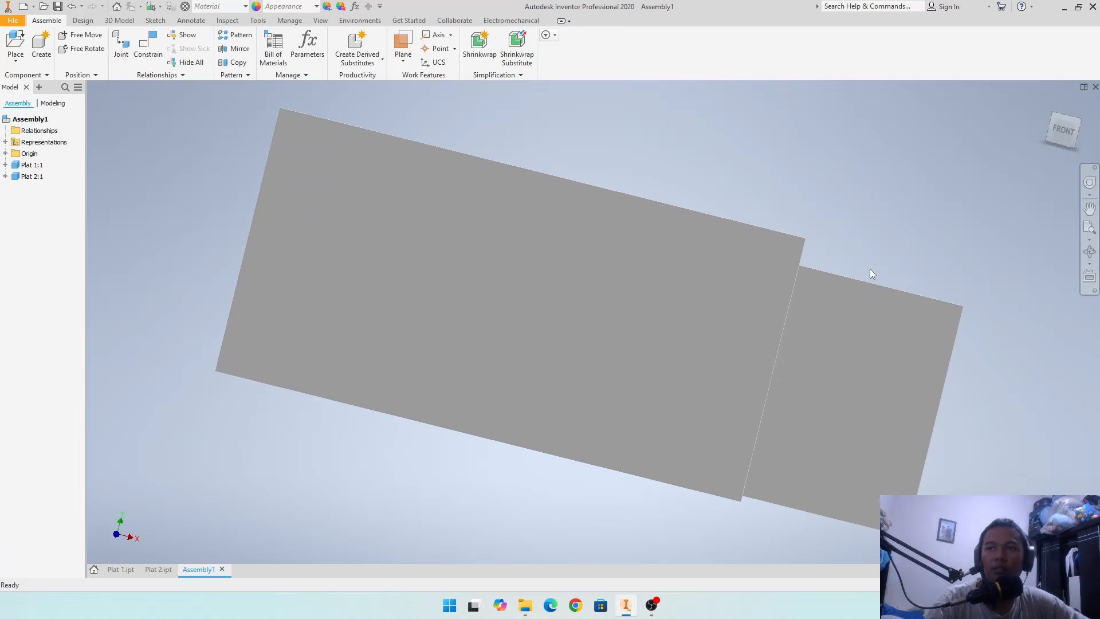
{"action": "left_click", "coordinate": [864, 327]}
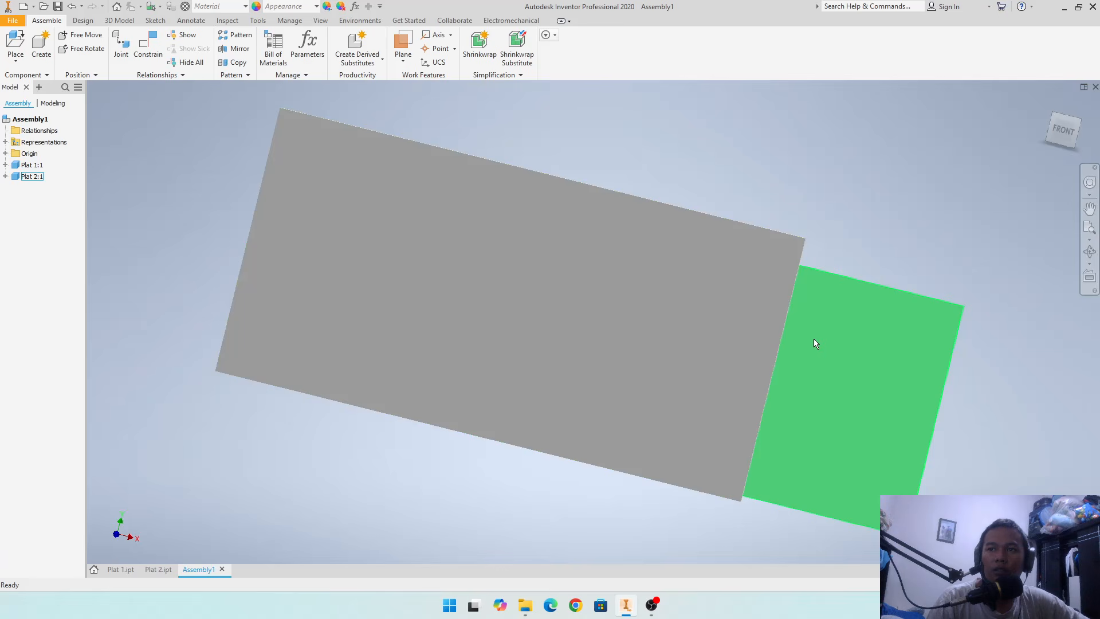
{"action": "left_click", "coordinate": [751, 219]}
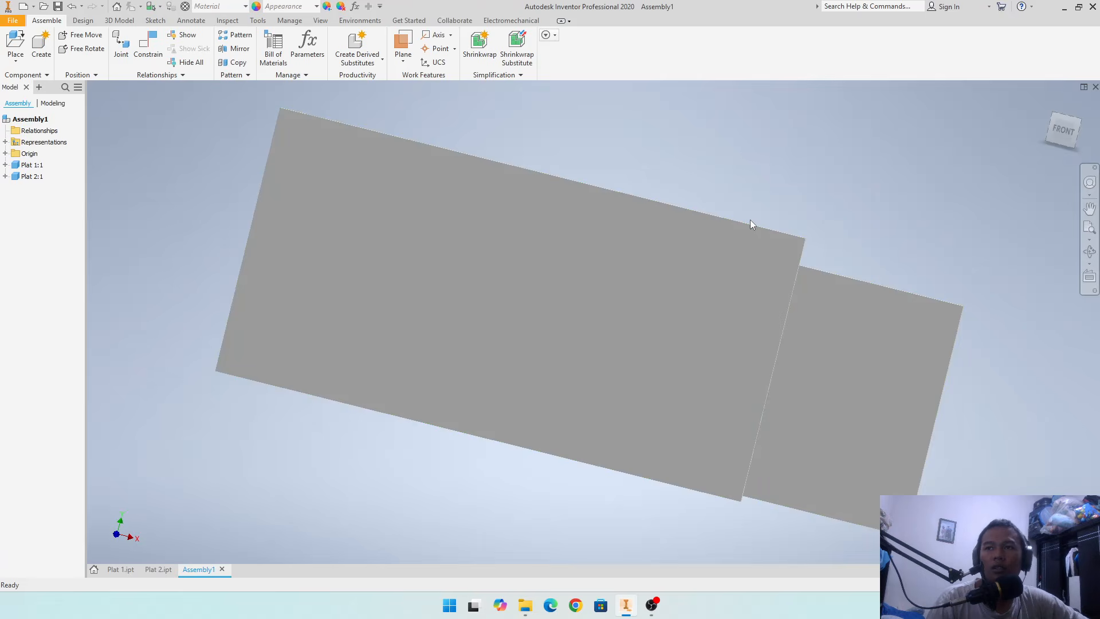
{"action": "left_click", "coordinate": [522, 179]}
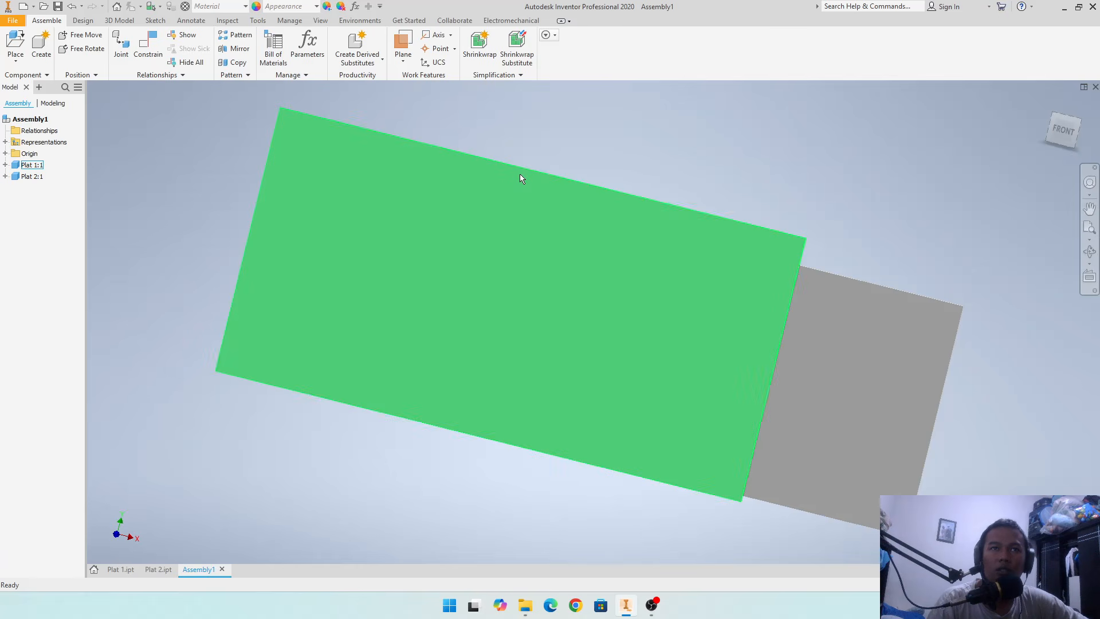
{"action": "left_click", "coordinate": [510, 151]}
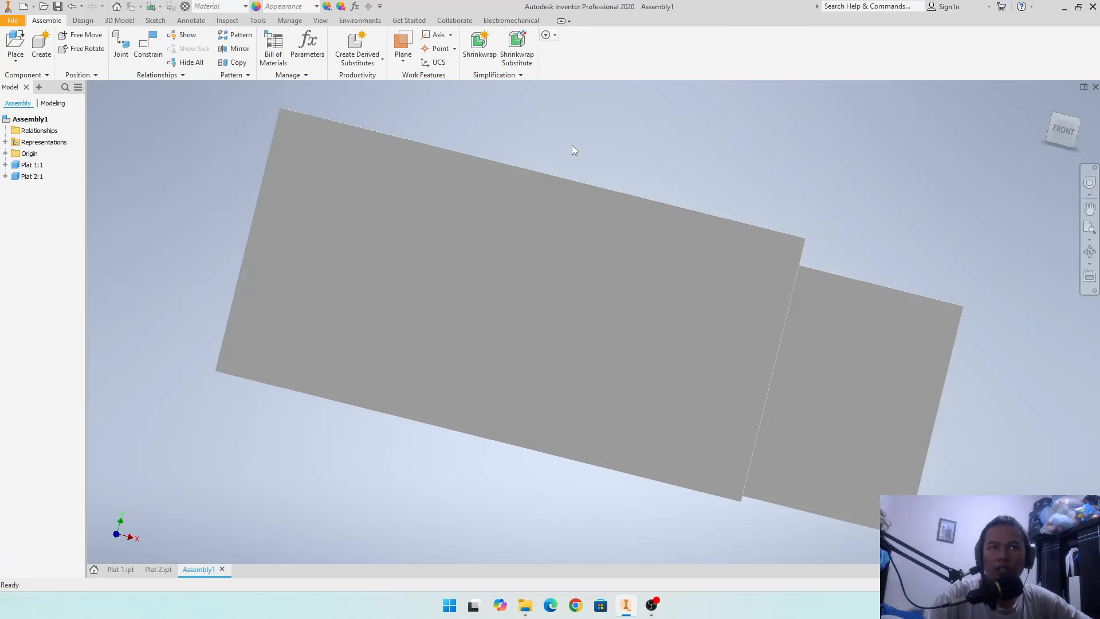
{"action": "left_click", "coordinate": [424, 157]}
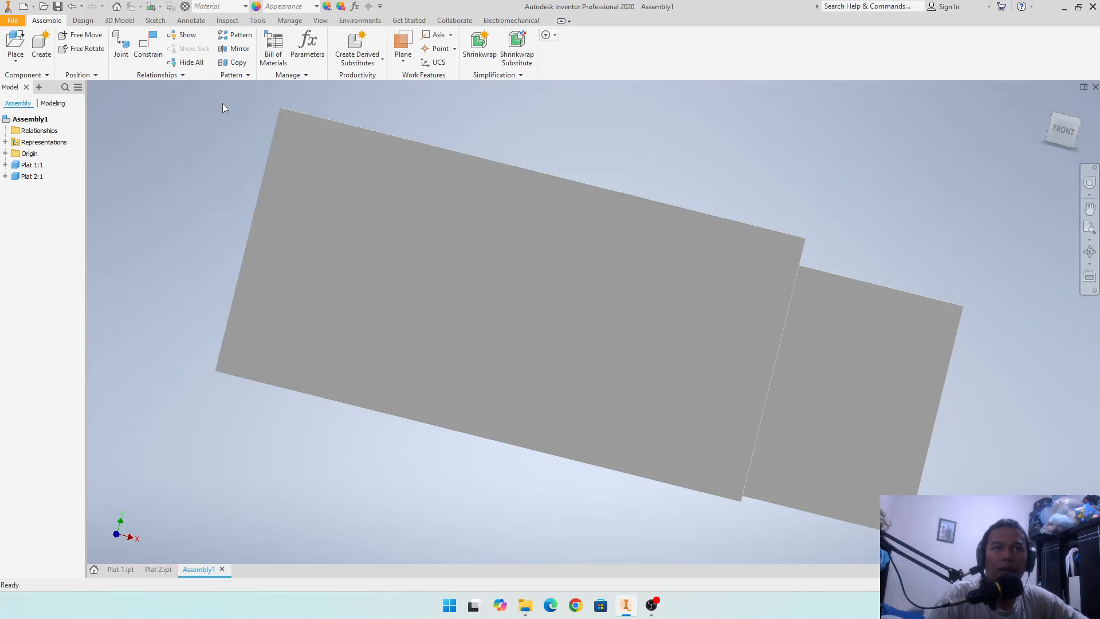
{"action": "left_click", "coordinate": [153, 55]}
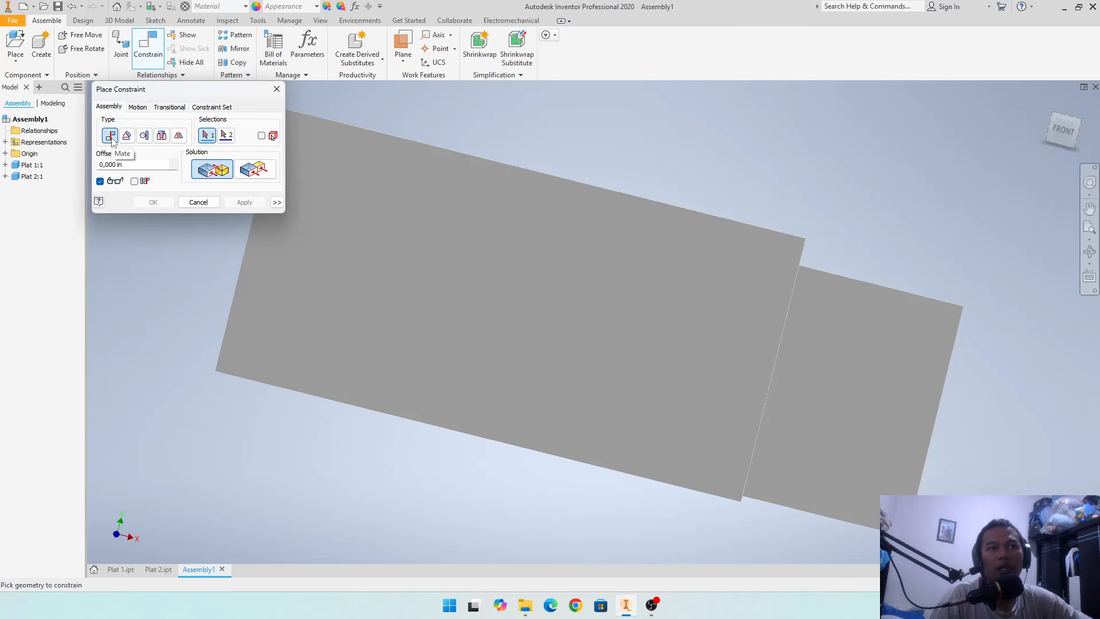
{"action": "key", "text": "Escape"}
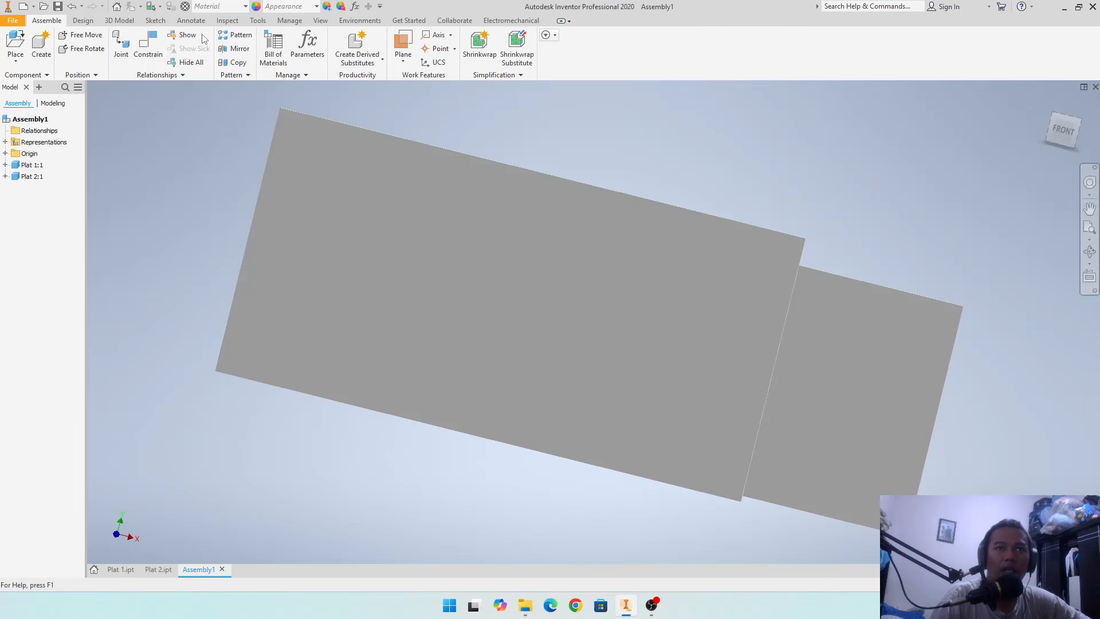
- Set the assembly document's length unit to millimeter and its mass unit to kilogram
{"action": "left_click", "coordinate": [257, 21]}
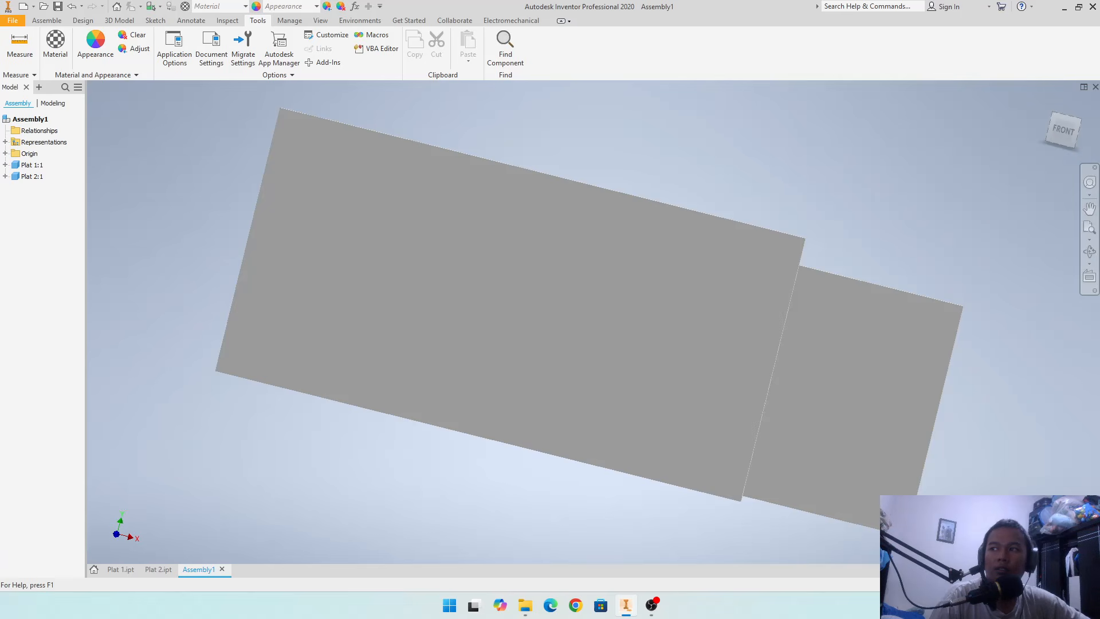
{"action": "left_click_drag", "start_coordinate": [792, 162], "coordinate": [494, 163]}
{"action": "left_click", "coordinate": [442, 182]}
{"action": "left_click", "coordinate": [441, 224]}
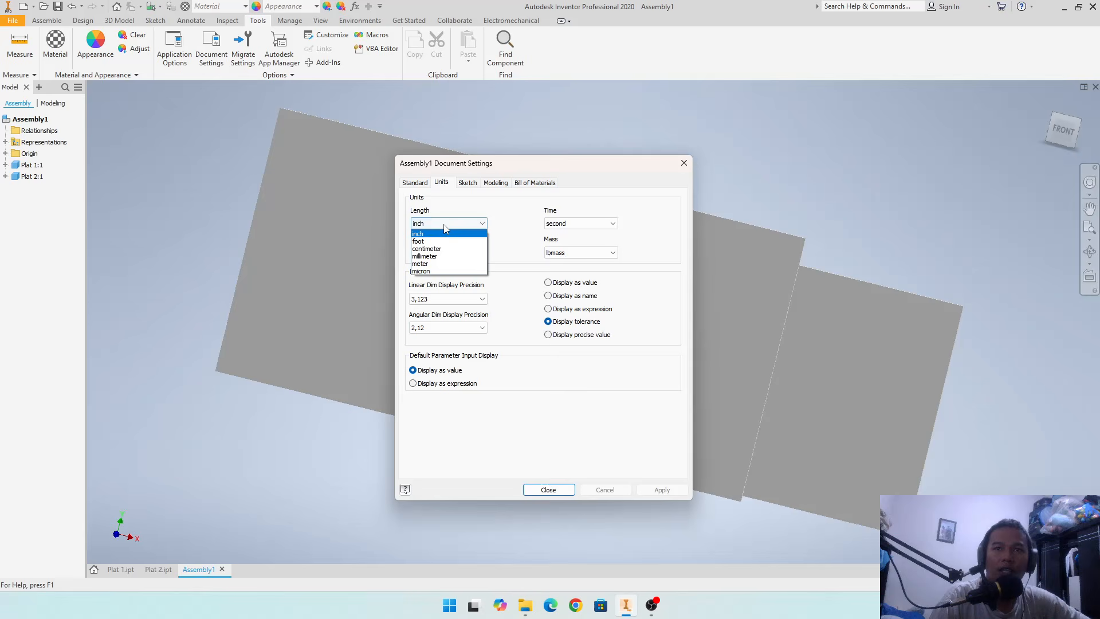
{"action": "left_click", "coordinate": [443, 256]}
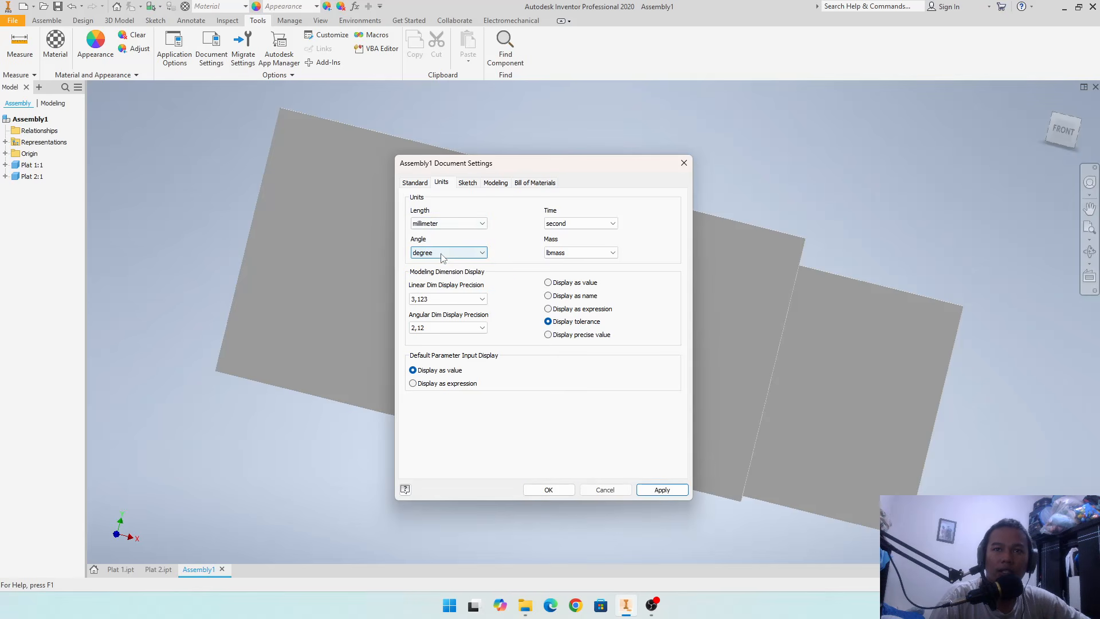
{"action": "left_click", "coordinate": [573, 253]}
{"action": "left_click", "coordinate": [572, 286]}
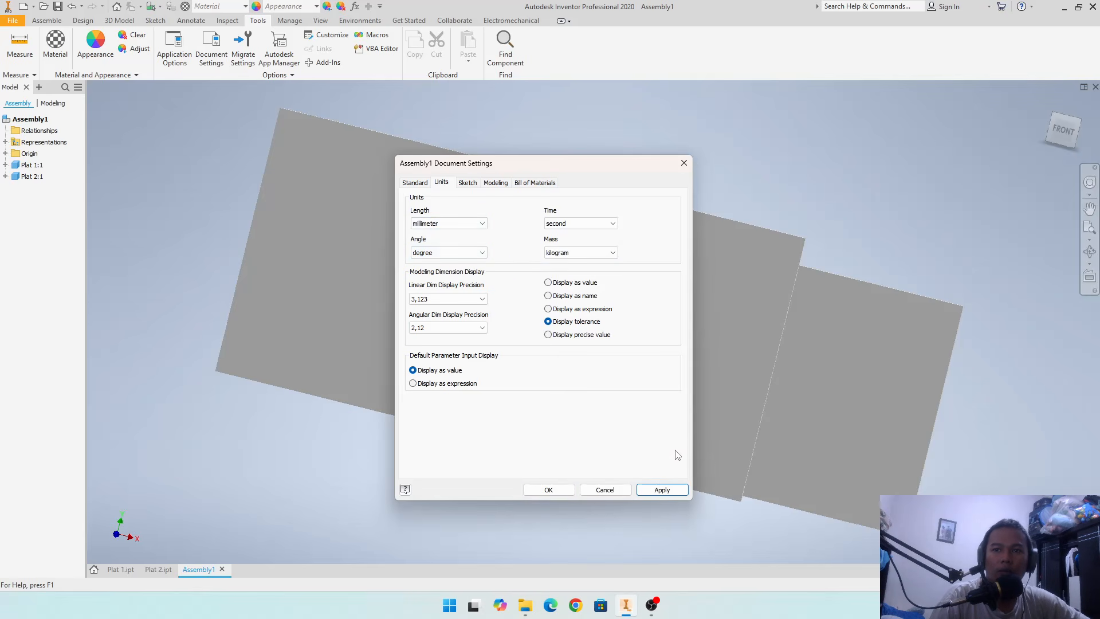
{"action": "left_click", "coordinate": [663, 491]}
{"action": "left_click", "coordinate": [527, 490]}
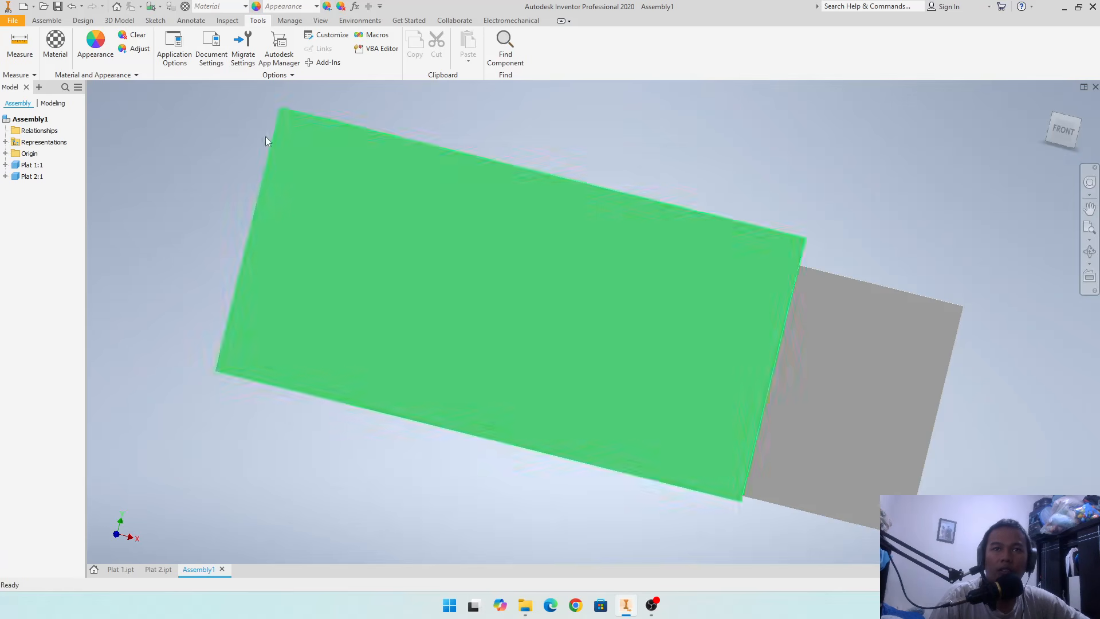
{"action": "left_click", "coordinate": [53, 21]}
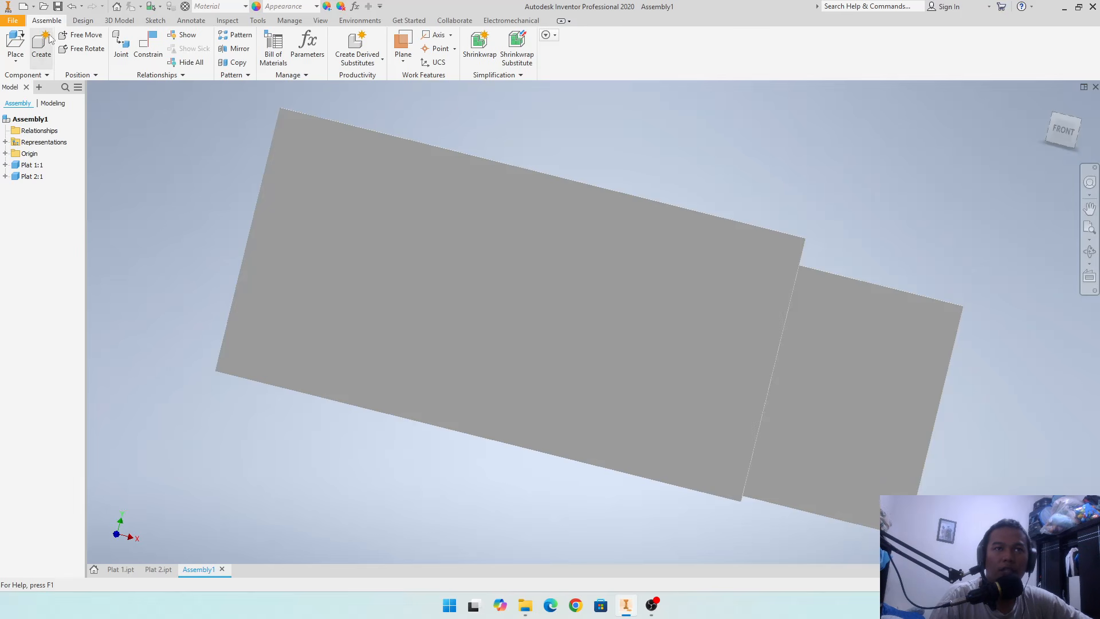
{"action": "left_click", "coordinate": [150, 51]}
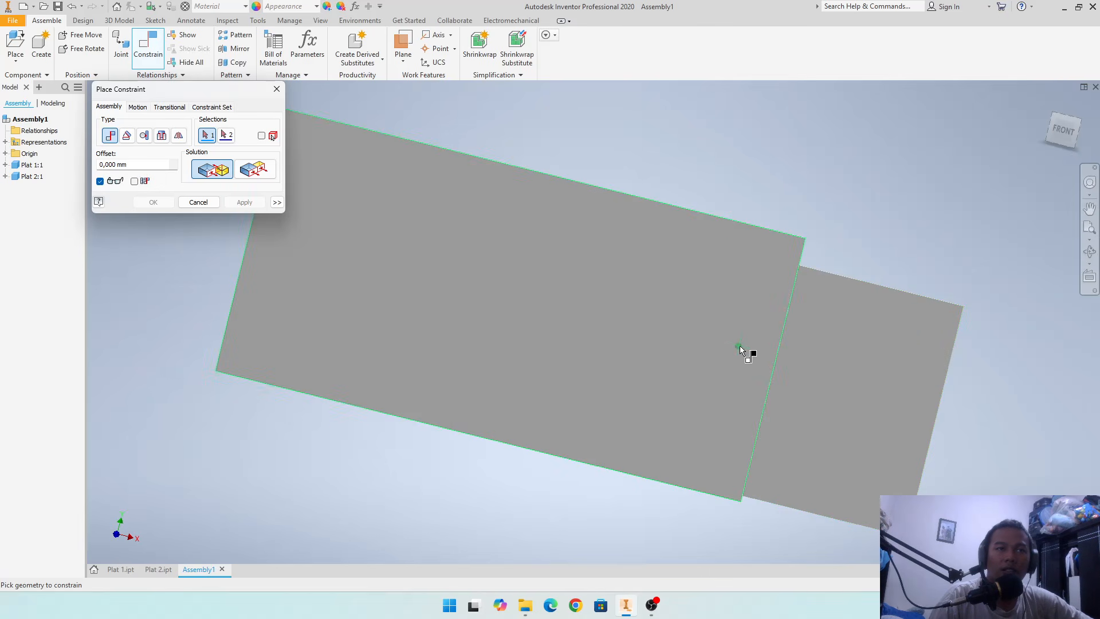
{"action": "left_click", "coordinate": [198, 202]}
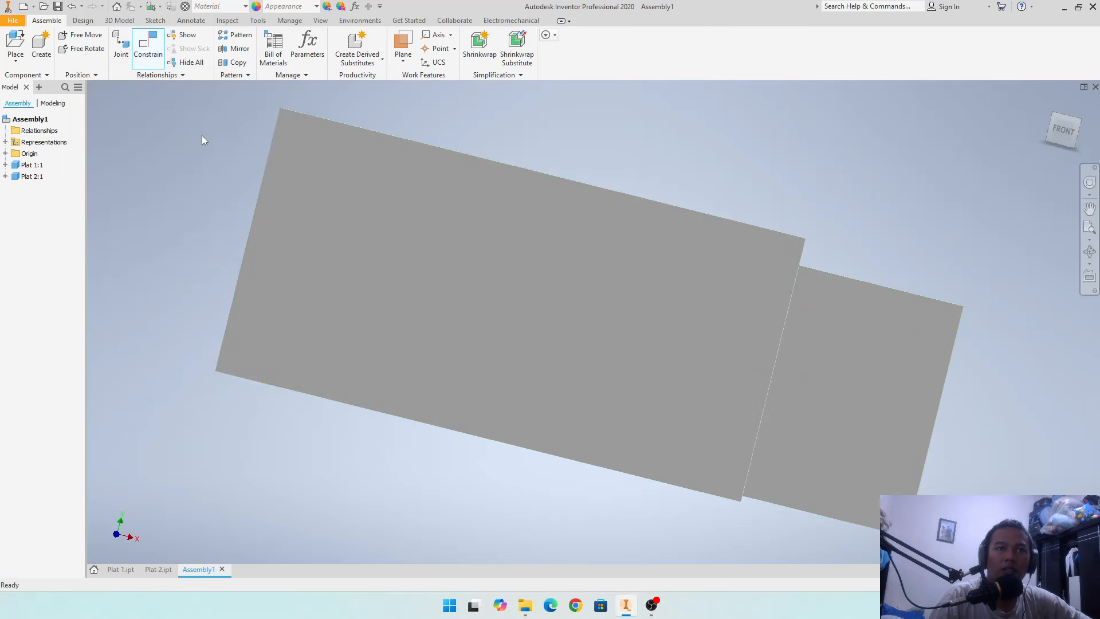
- Ground the Plat 1 component and test that it is fixed by trying to move it
{"action": "left_click", "coordinate": [25, 165]}
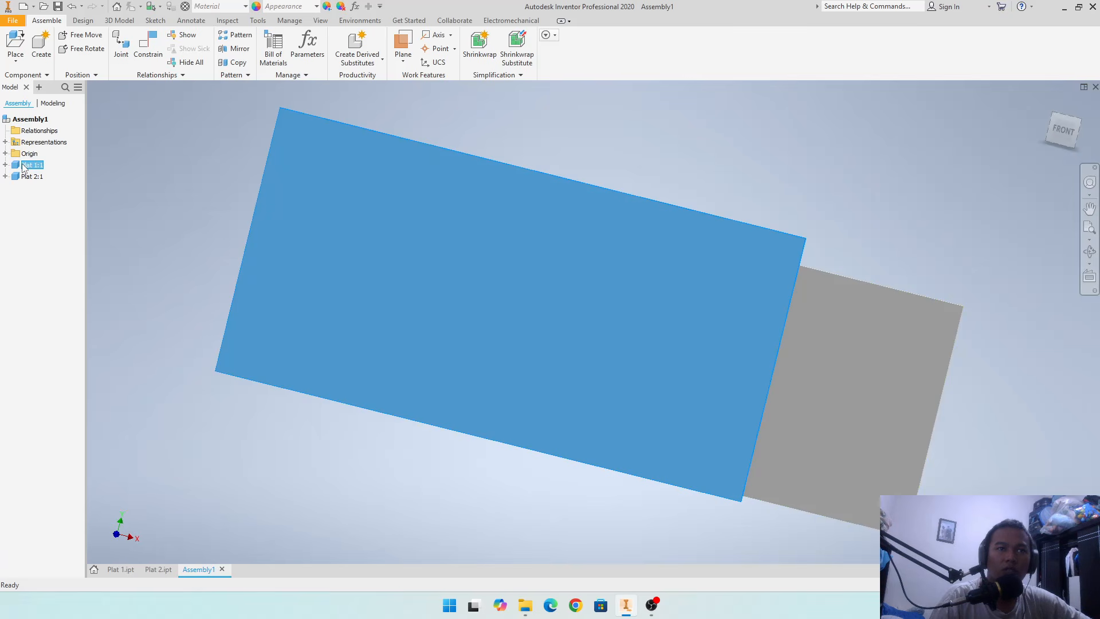
{"action": "right_click", "coordinate": [20, 167]}
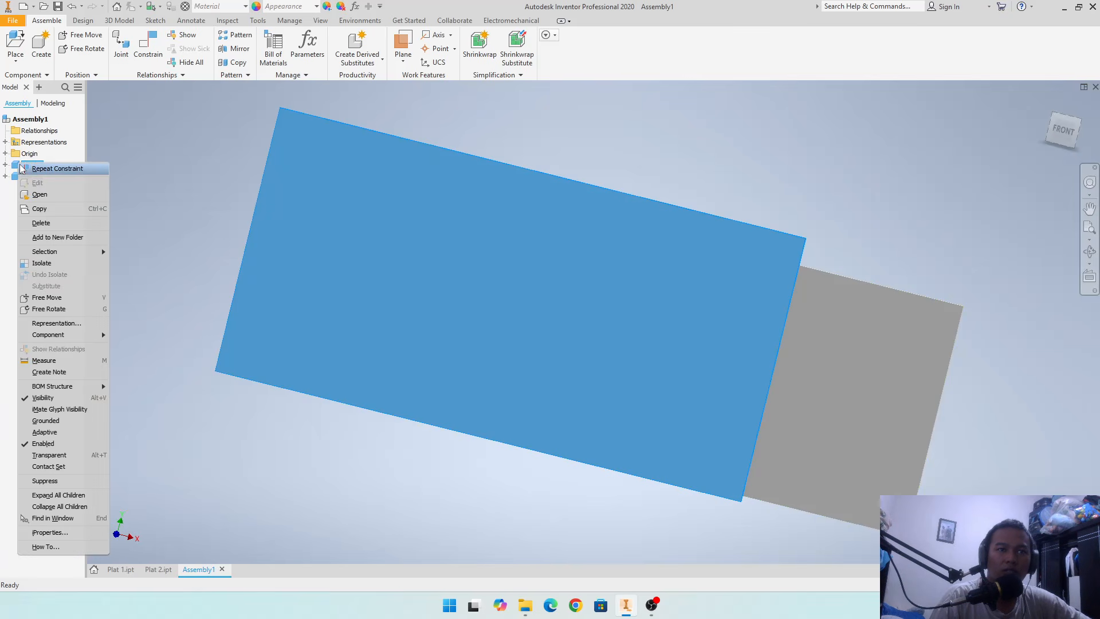
{"action": "left_click", "coordinate": [46, 420]}
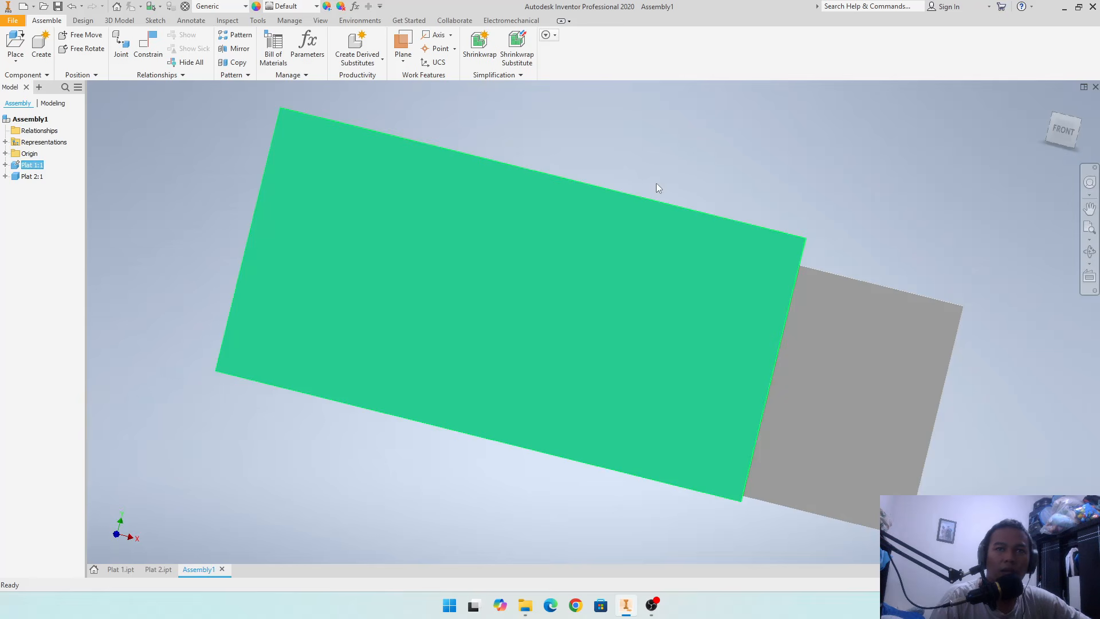
{"action": "left_click", "coordinate": [834, 309]}
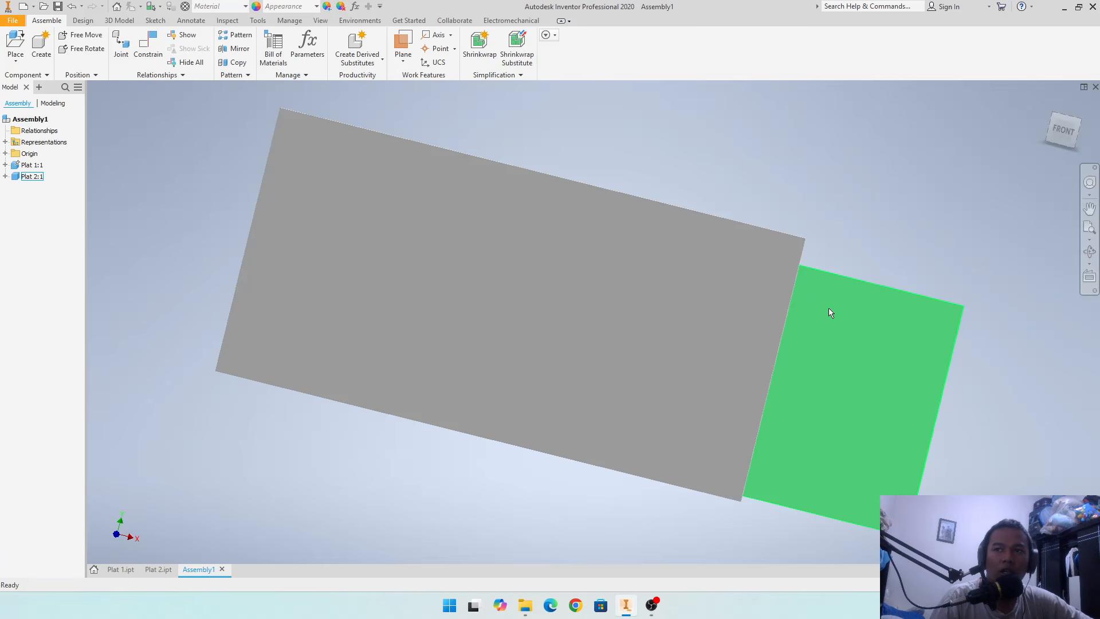
{"action": "left_click", "coordinate": [666, 297]}
{"action": "left_click", "coordinate": [570, 265]}
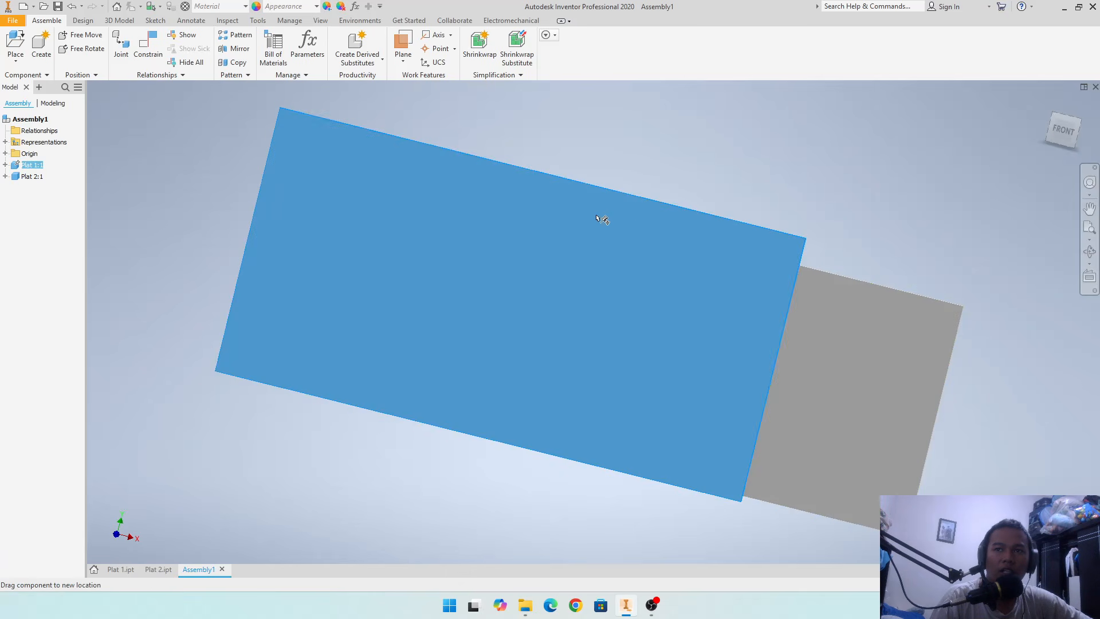
- Move Plat 2 away from Plat 1 until the two plates no longer overlap
{"action": "left_click", "coordinate": [819, 373]}
{"action": "left_click_drag", "start_coordinate": [805, 374], "coordinate": [959, 250]}
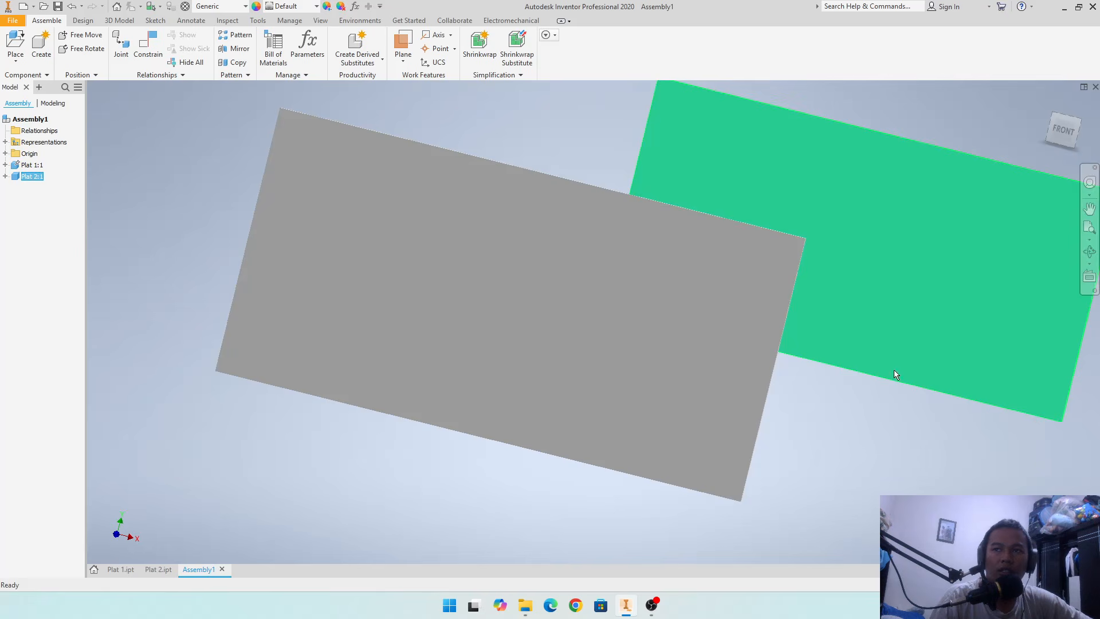
{"action": "scroll", "coordinate": [873, 391], "scroll_direction": "up", "scroll_amount": 3}
{"action": "middle_click_drag", "start_coordinate": [873, 391], "coordinate": [690, 377]}
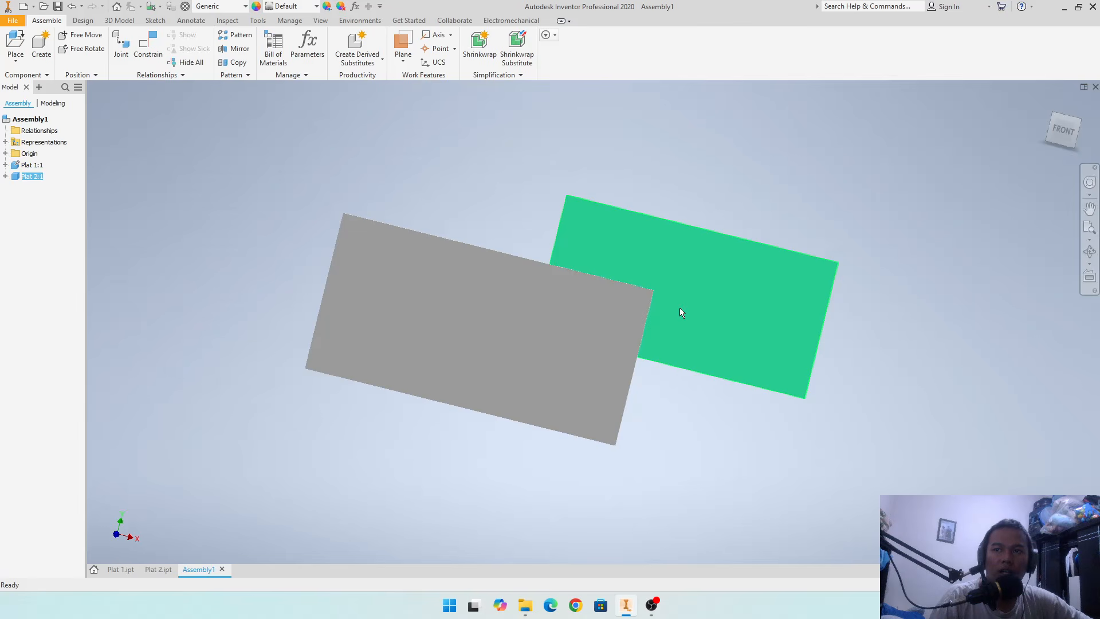
{"action": "left_click_drag", "start_coordinate": [680, 309], "coordinate": [783, 257]}
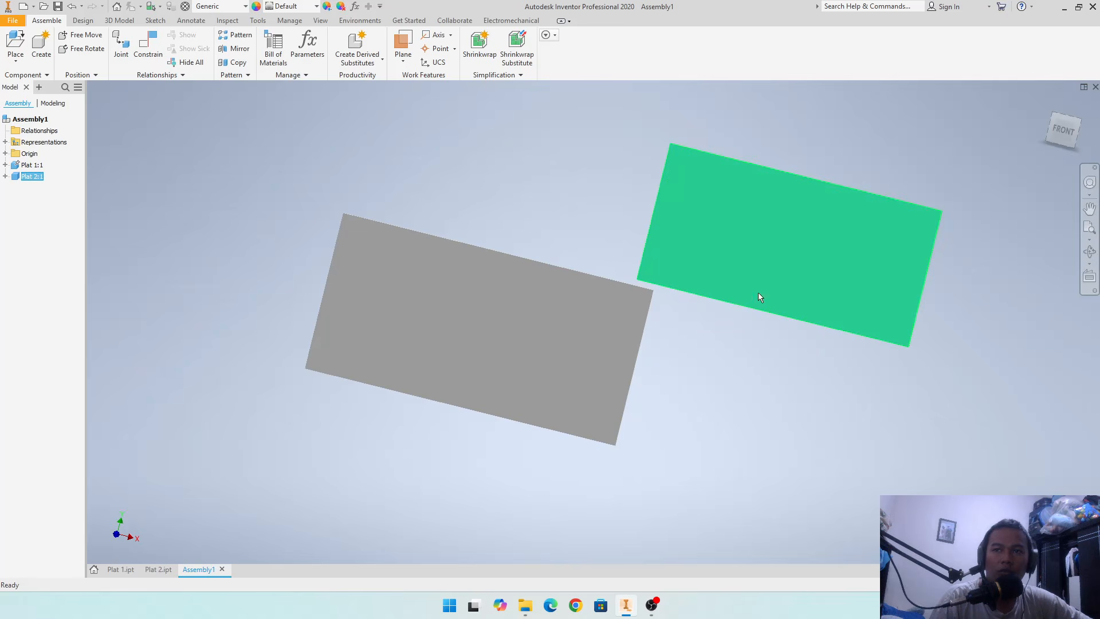
- Mate Plat 2's long narrow side face to Plat 1's short end face with a 0 mm offset
{"action": "middle_click_drag", "start_coordinate": [715, 361], "coordinate": [704, 354], "text": "shift"}
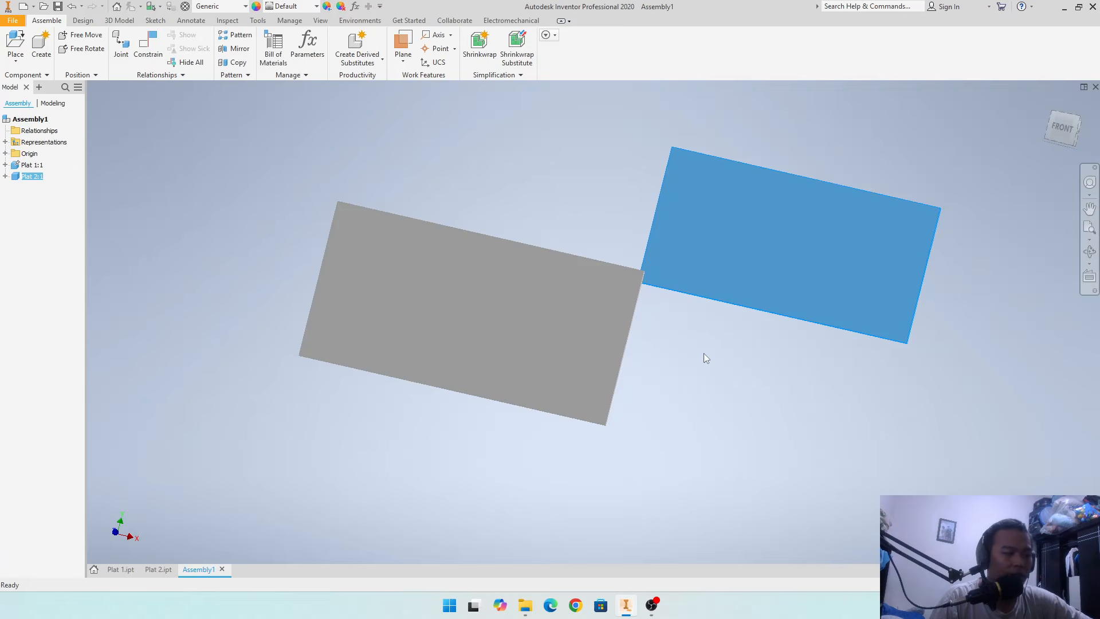
{"action": "middle_click_drag", "start_coordinate": [711, 391], "coordinate": [655, 339], "text": "shift"}
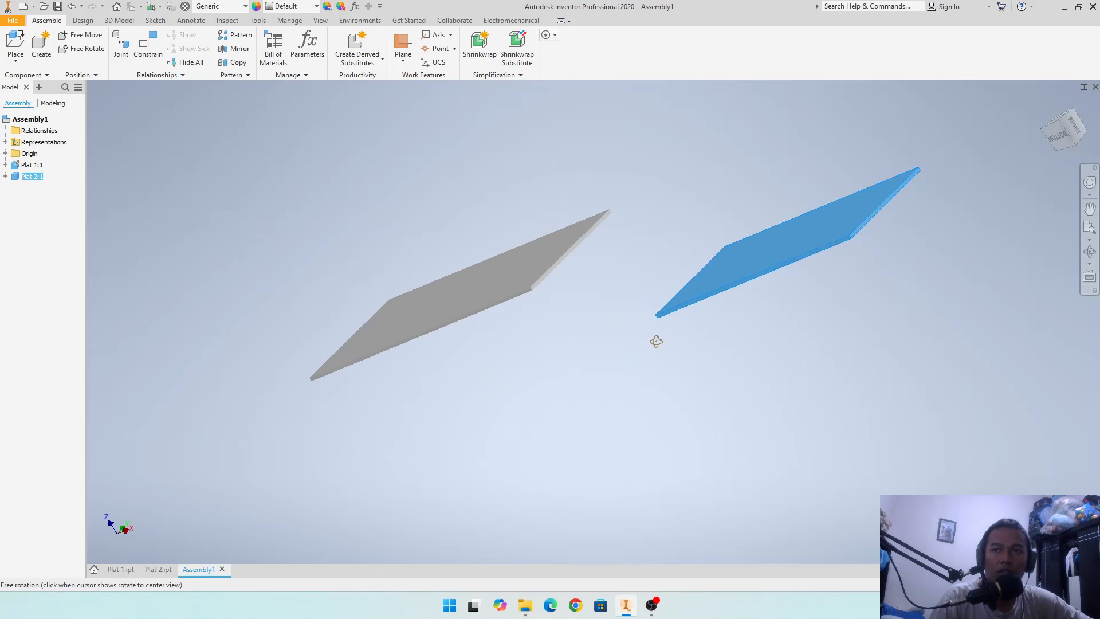
{"action": "left_click", "coordinate": [630, 266]}
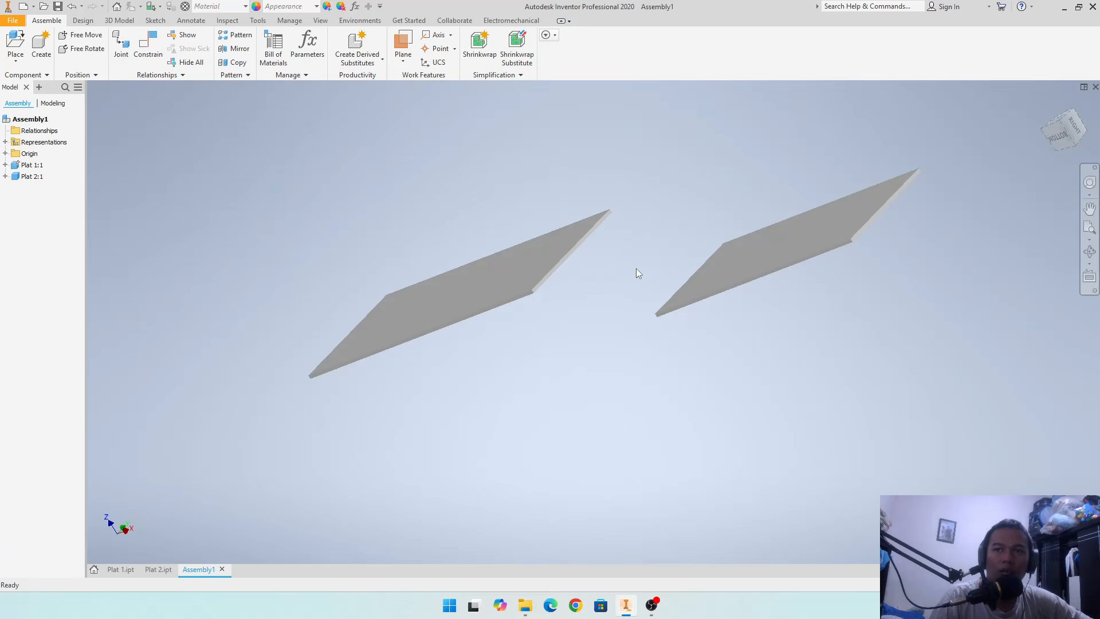
{"action": "scroll", "coordinate": [636, 273], "scroll_direction": "up", "scroll_amount": 3}
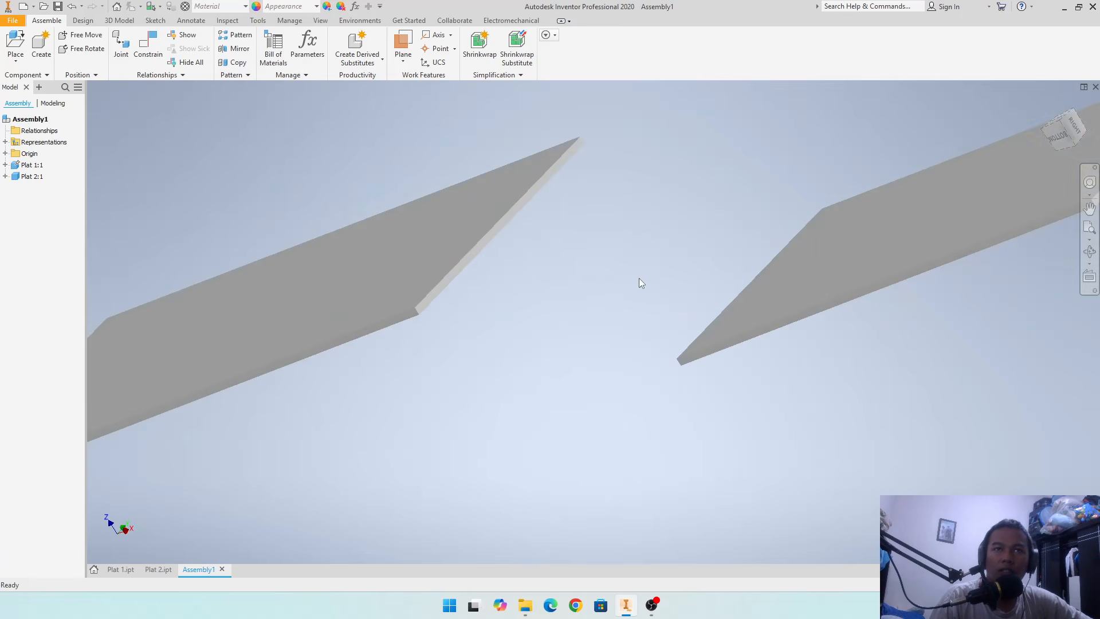
{"action": "left_click", "coordinate": [150, 51]}
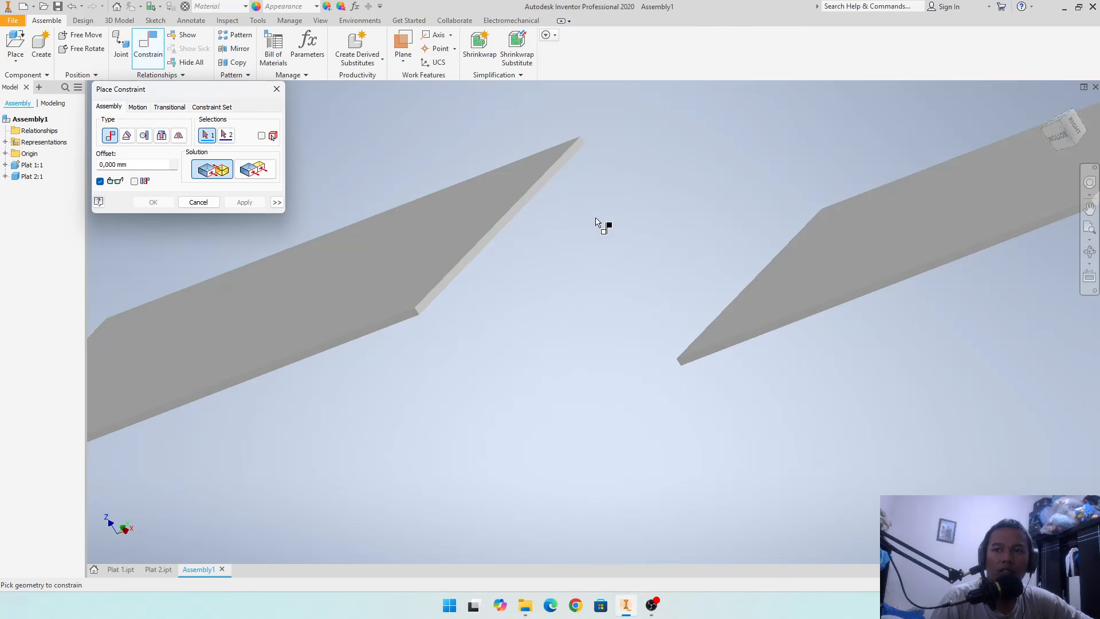
{"action": "scroll", "coordinate": [697, 378], "scroll_direction": "up", "scroll_amount": 5}
{"action": "left_click", "coordinate": [685, 313]}
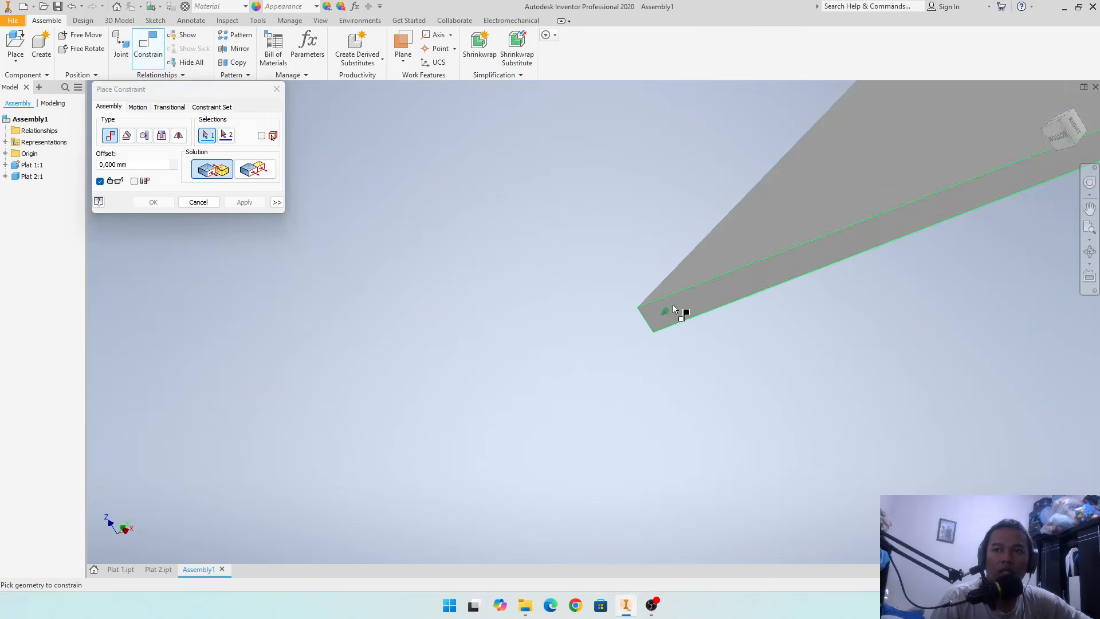
{"action": "scroll", "coordinate": [668, 290], "scroll_direction": "down", "scroll_amount": 5}
{"action": "scroll", "coordinate": [621, 232], "scroll_direction": "up", "scroll_amount": 5}
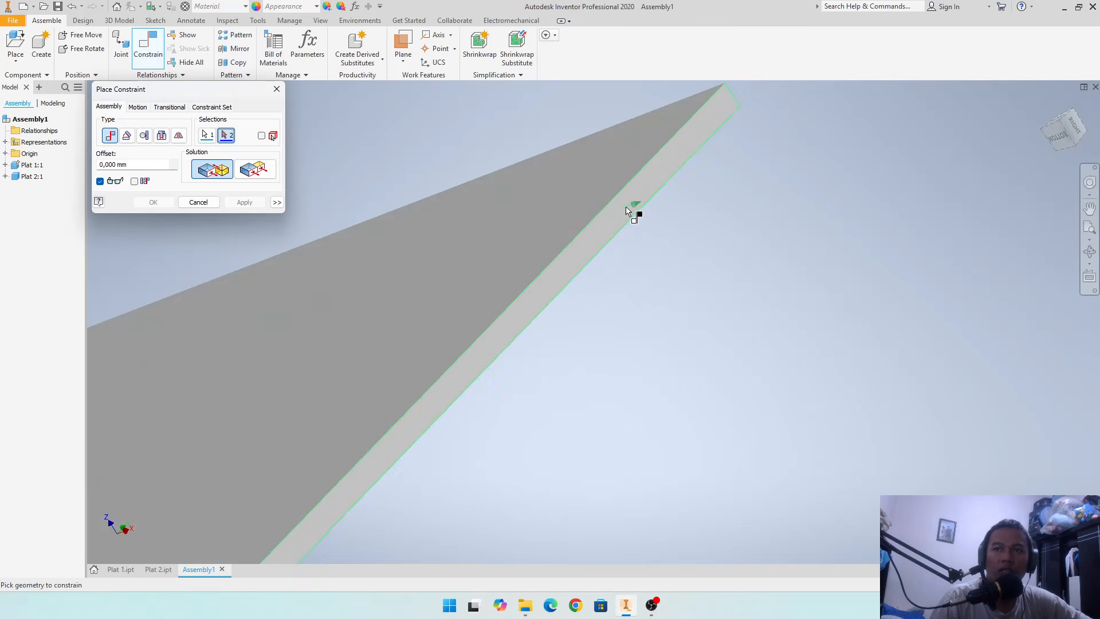
{"action": "left_click", "coordinate": [628, 207]}
{"action": "scroll", "coordinate": [638, 225], "scroll_direction": "down", "scroll_amount": 5}
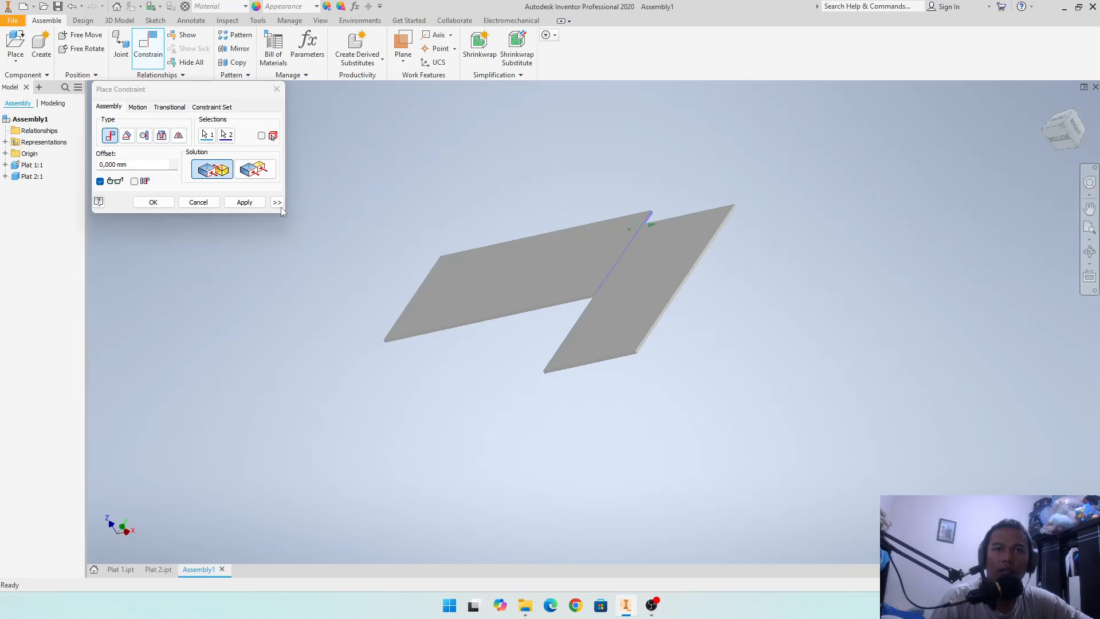
{"action": "left_click", "coordinate": [235, 203]}
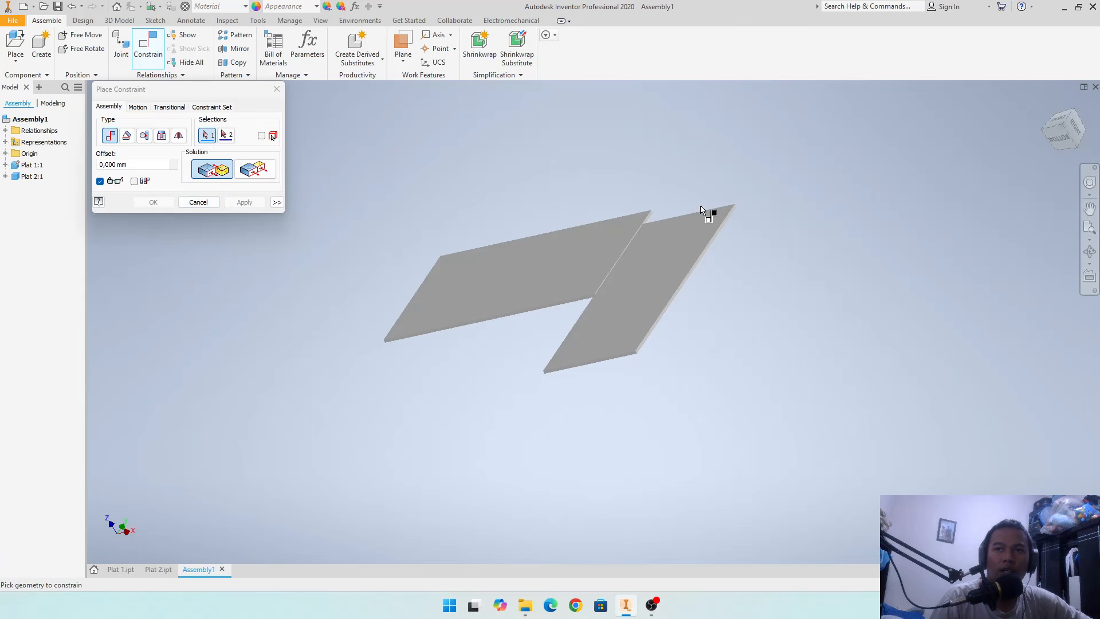
{"action": "left_click", "coordinate": [200, 203]}
- Shift Plat 2 against the mated end of Plat 1 to check its remaining freedom of movement
{"action": "left_click_drag", "start_coordinate": [640, 263], "coordinate": [666, 225]}
{"action": "mouse_move", "coordinate": [651, 266]}
{"action": "left_mouse_down"}
{"action": "mouse_move", "coordinate": [706, 163]}
{"action": "mouse_move", "coordinate": [635, 267]}
{"action": "mouse_move", "coordinate": [685, 308]}
{"action": "mouse_move", "coordinate": [613, 257]}
{"action": "mouse_move", "coordinate": [643, 274]}
{"action": "left_mouse_up"}
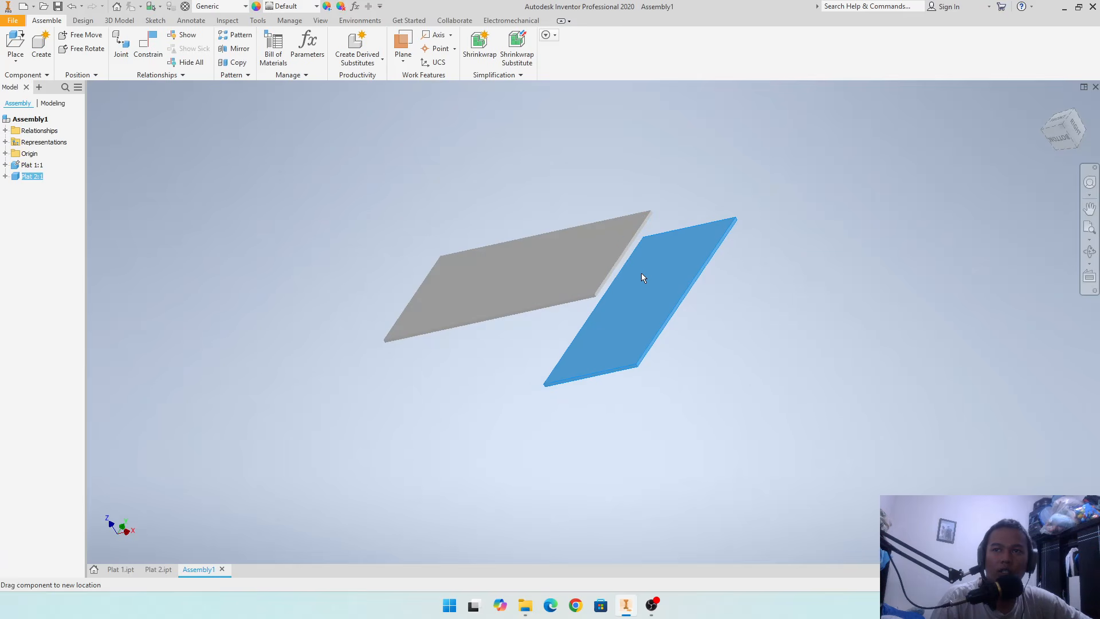
{"action": "key", "text": "Escape"}
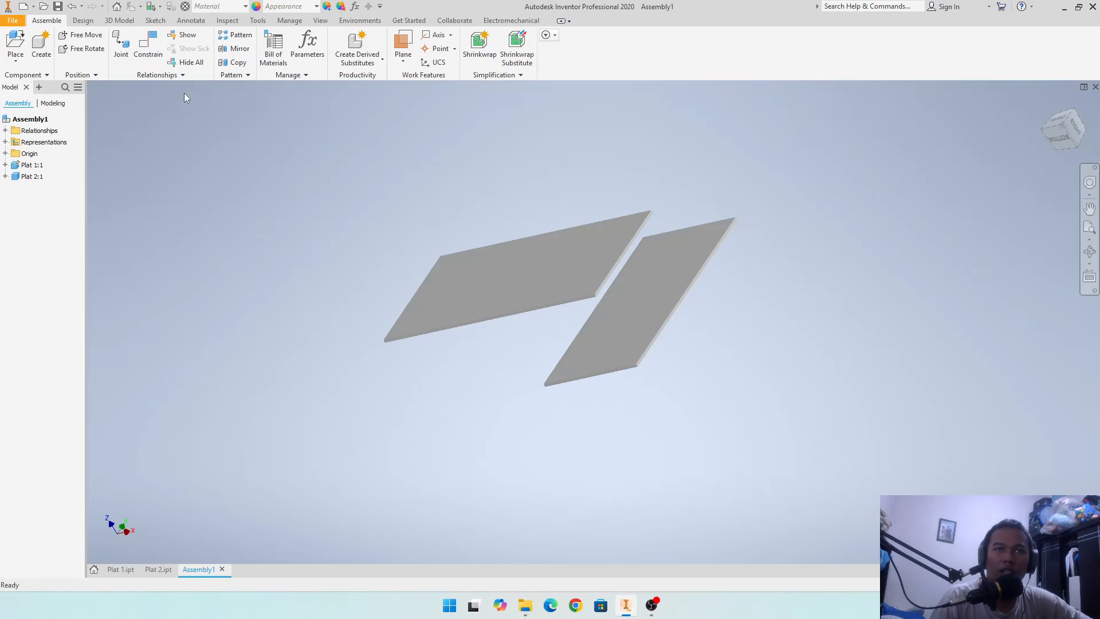
- Apply a flush constraint with 0 mm offset between the large faces of Plat 2 and Plat 1
{"action": "left_click", "coordinate": [148, 49]}
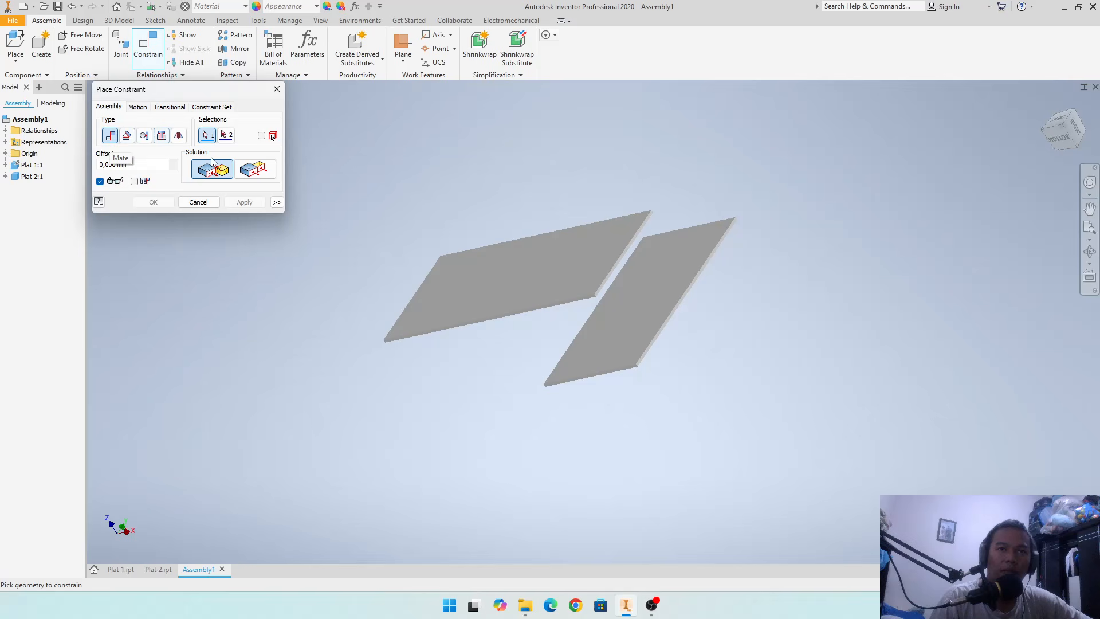
{"action": "left_click", "coordinate": [252, 173]}
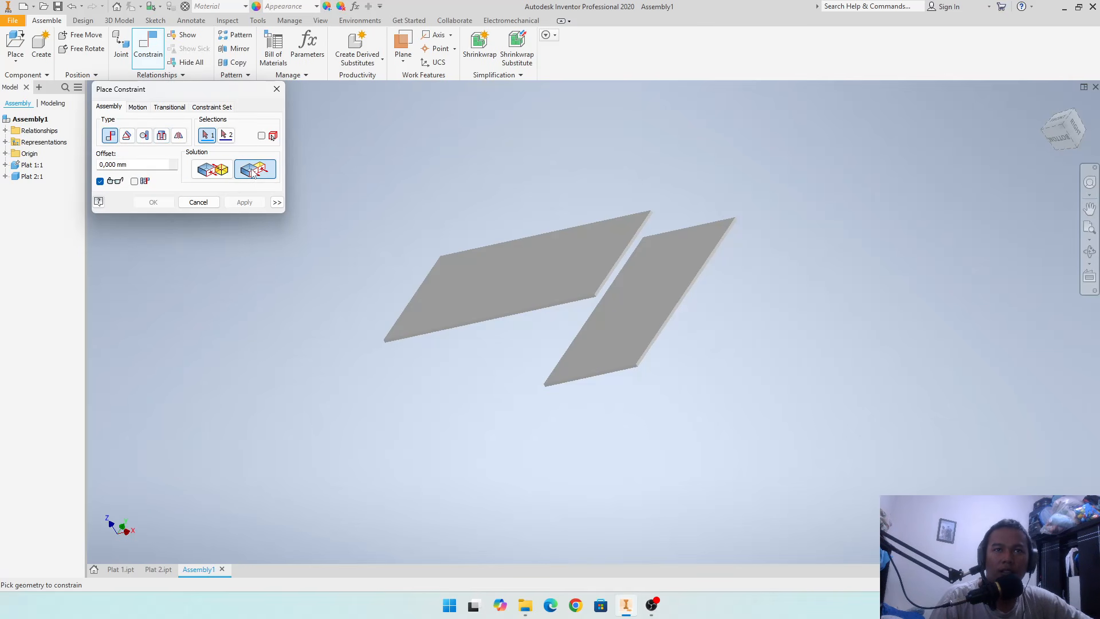
{"action": "left_click", "coordinate": [646, 271]}
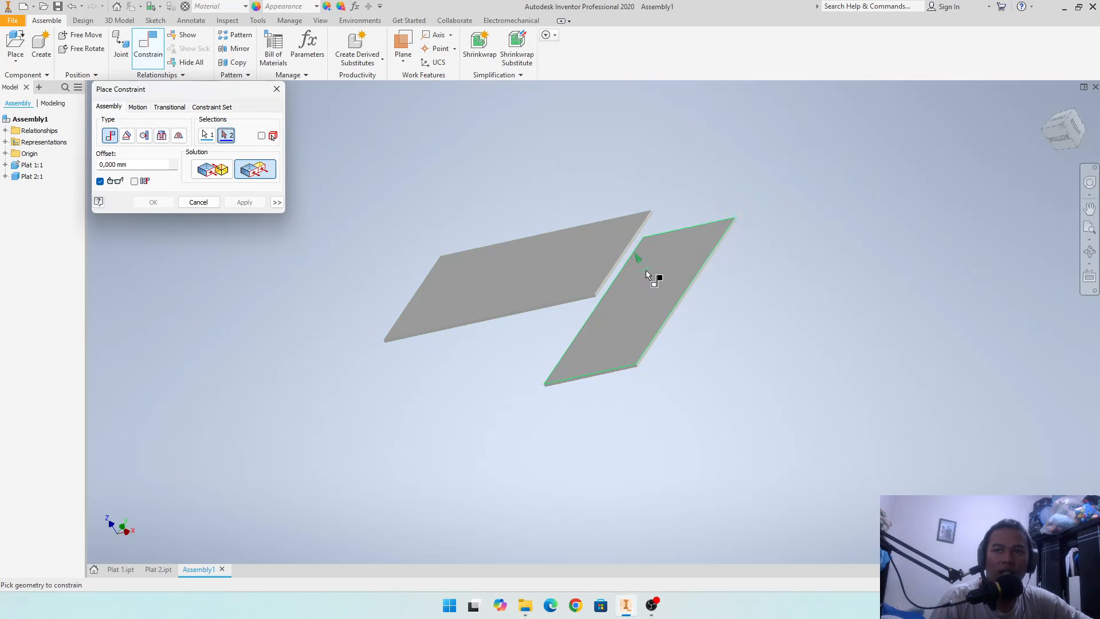
{"action": "left_click", "coordinate": [575, 263]}
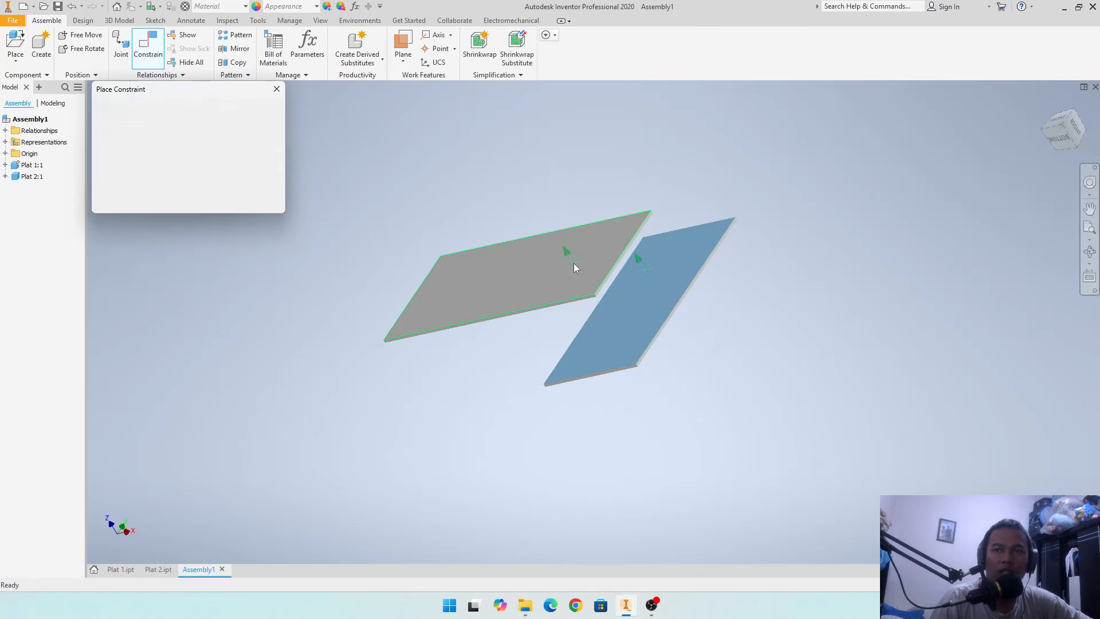
{"action": "left_click", "coordinate": [244, 202]}
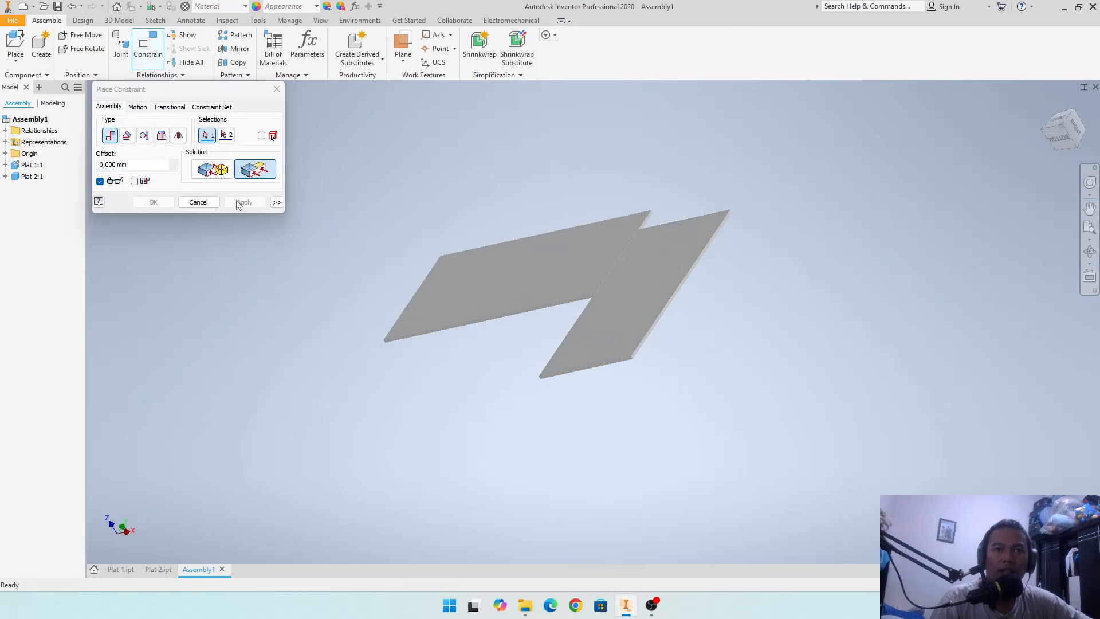
{"action": "left_click", "coordinate": [197, 202]}
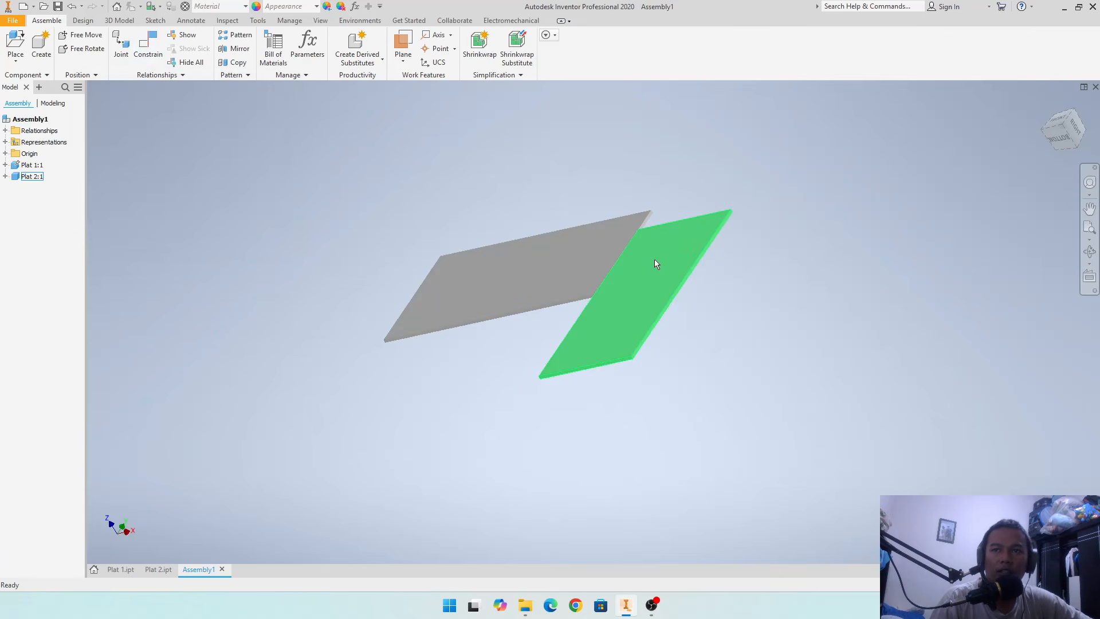
- Slide Plat 2 along Plat 1's end face and inspect the joint between the plates up close
{"action": "mouse_move", "coordinate": [655, 259]}
{"action": "left_mouse_down"}
{"action": "mouse_move", "coordinate": [674, 229]}
{"action": "mouse_move", "coordinate": [656, 258]}
{"action": "mouse_move", "coordinate": [669, 216]}
{"action": "mouse_move", "coordinate": [651, 256]}
{"action": "mouse_move", "coordinate": [648, 242]}
{"action": "left_mouse_up"}
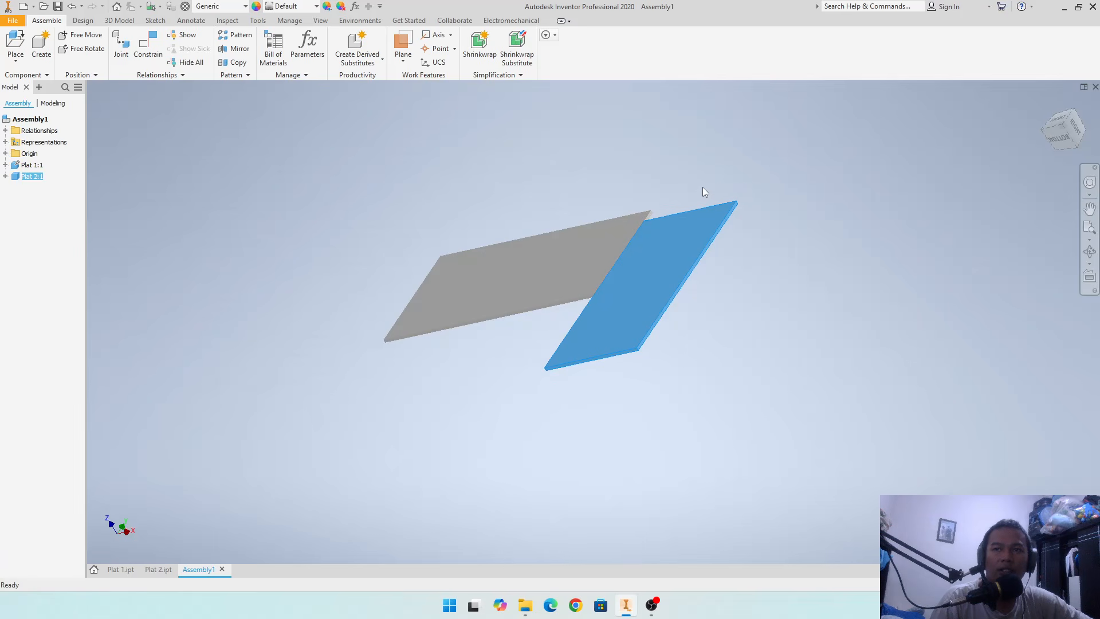
{"action": "middle_click_drag", "start_coordinate": [707, 185], "coordinate": [646, 199], "text": "shift"}
{"action": "middle_click_drag", "start_coordinate": [587, 231], "coordinate": [724, 281], "text": "shift"}
{"action": "scroll", "coordinate": [681, 246], "scroll_direction": "down", "scroll_amount": 3}
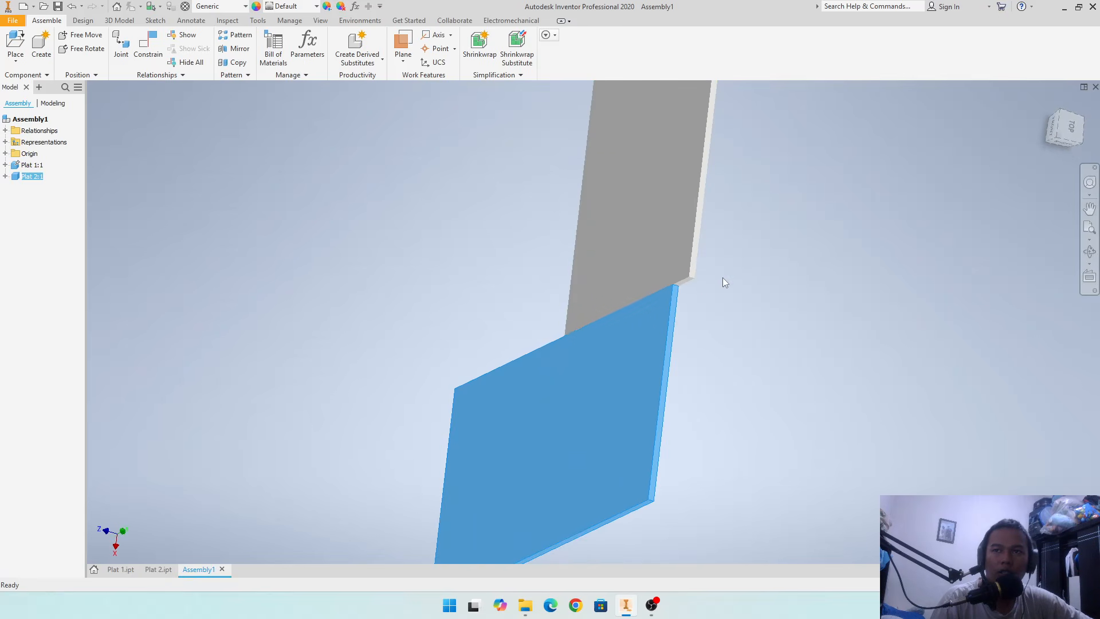
- Apply a flush constraint with 0 mm offset between Plat 1's long narrow side face and Plat 2's adjoining short end face
{"action": "left_click", "coordinate": [723, 277]}
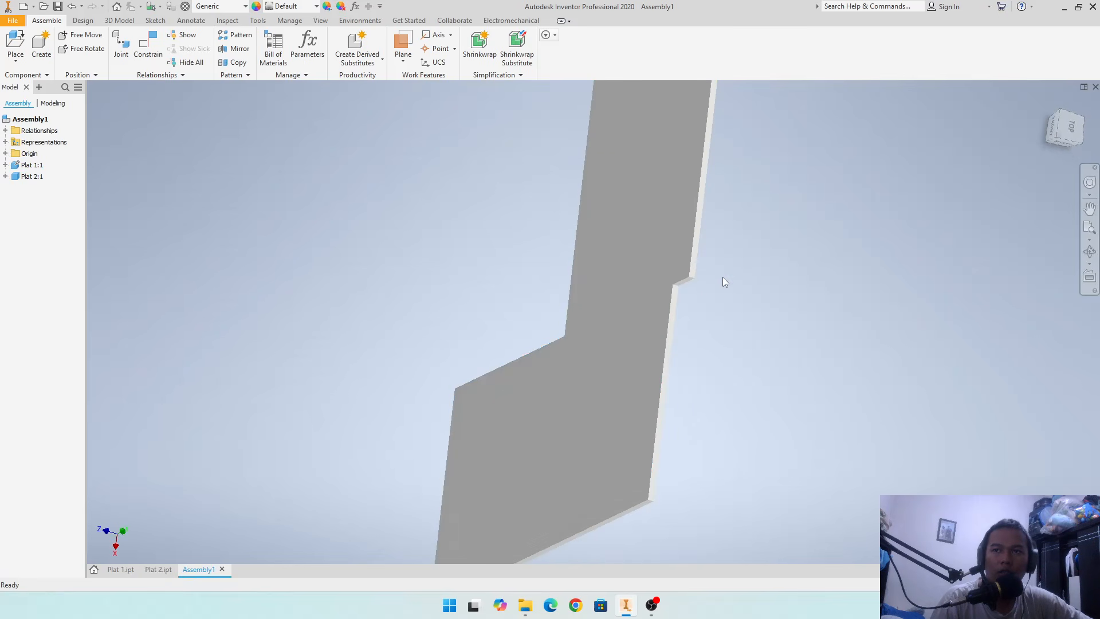
{"action": "left_click", "coordinate": [139, 53]}
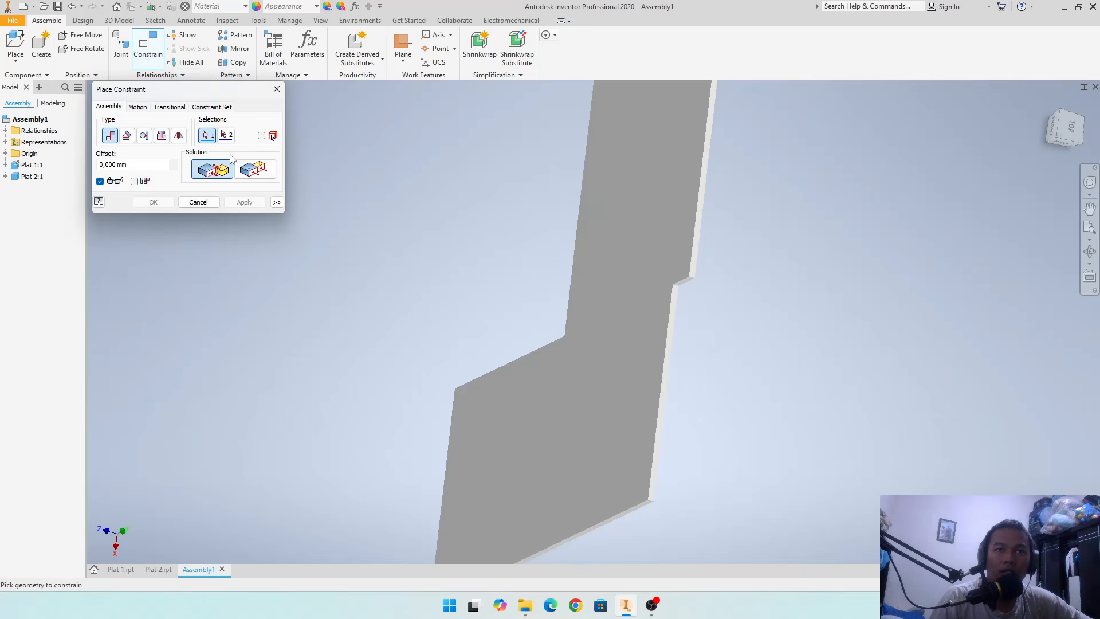
{"action": "left_click", "coordinate": [255, 169]}
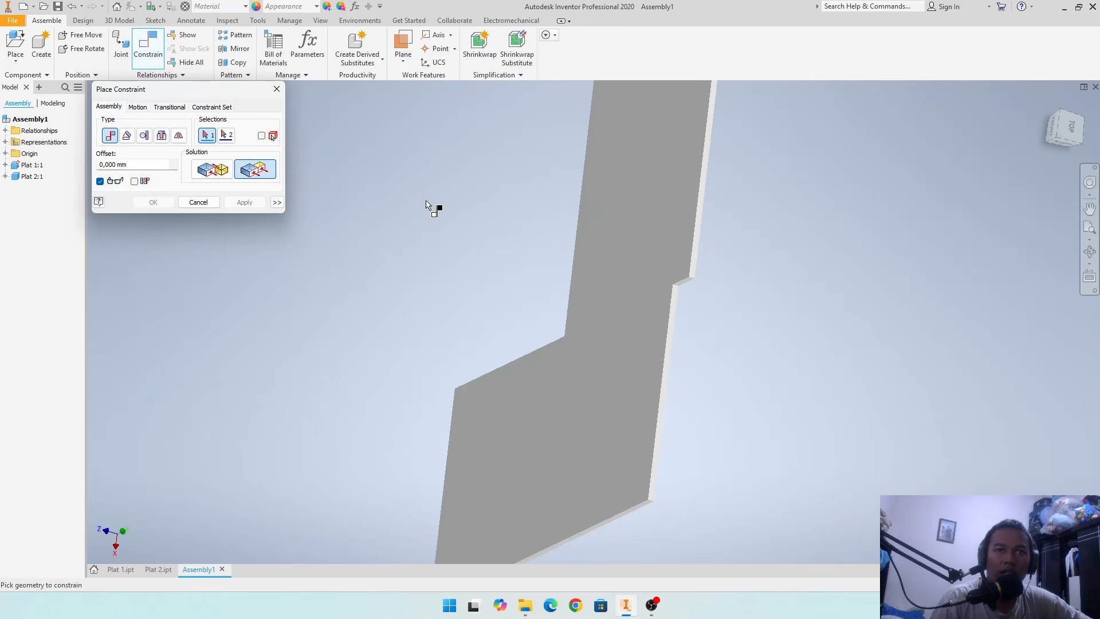
{"action": "scroll", "coordinate": [702, 266], "scroll_direction": "up", "scroll_amount": 3}
{"action": "left_click", "coordinate": [688, 269]}
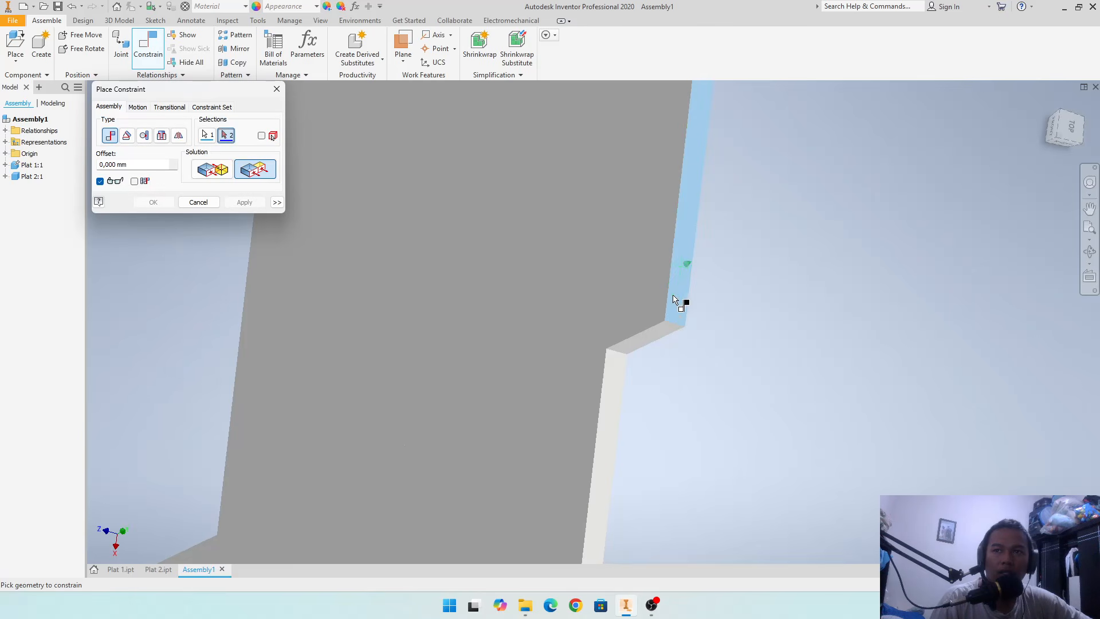
{"action": "left_click", "coordinate": [617, 370]}
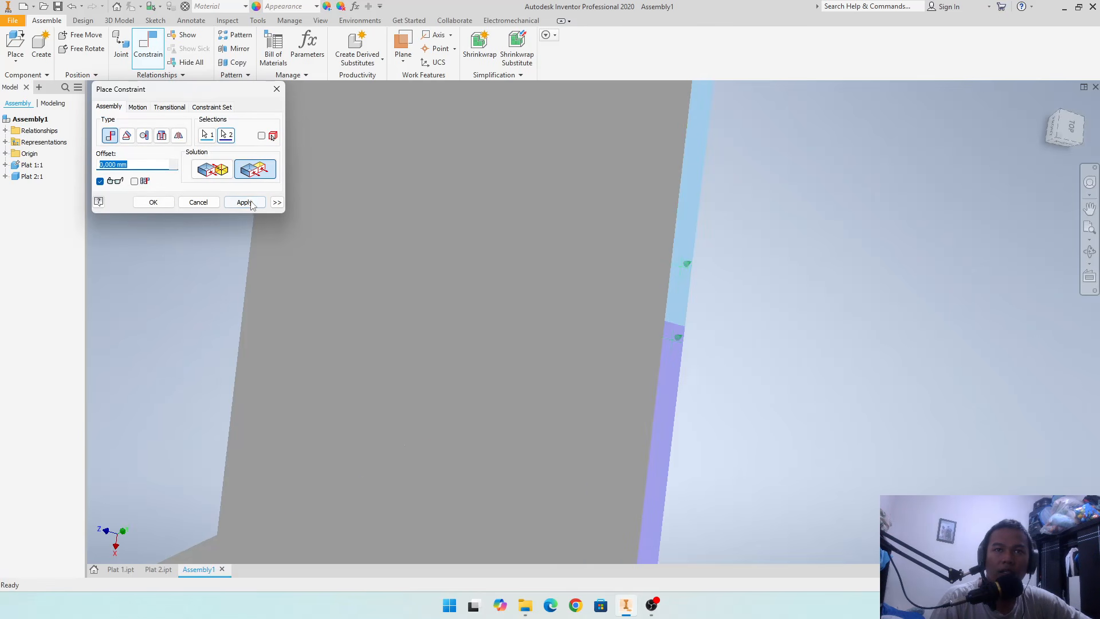
{"action": "left_click", "coordinate": [251, 204]}
{"action": "left_click", "coordinate": [198, 202]}
{"action": "scroll", "coordinate": [717, 310], "scroll_direction": "down", "scroll_amount": 5}
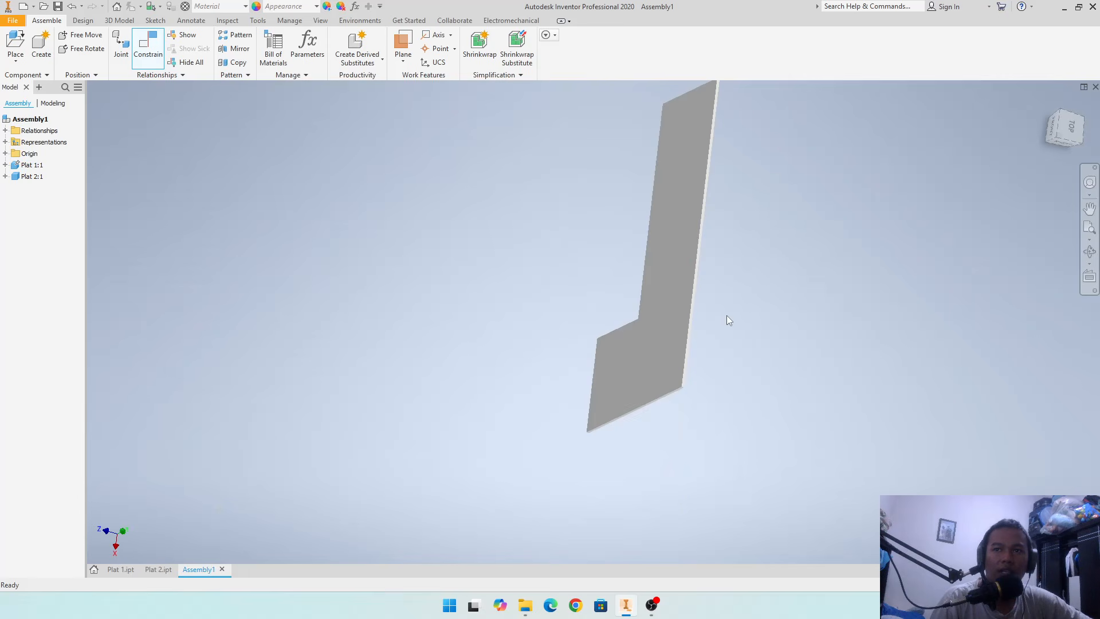
- Examine the L-shaped assembly of Plat 1 and Plat 2 from above, below and along the joint between them
{"action": "key", "text": "F6"}
{"action": "middle_click_drag", "start_coordinate": [918, 298], "coordinate": [858, 396], "text": "shift"}
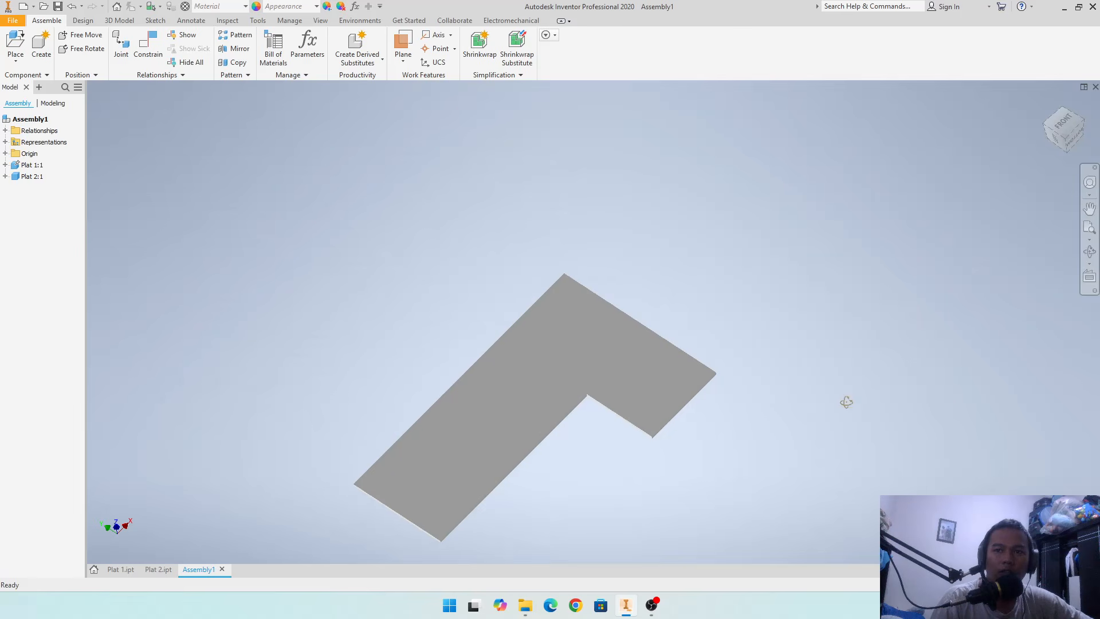
{"action": "middle_click_drag", "start_coordinate": [749, 359], "coordinate": [602, 319], "text": "shift"}
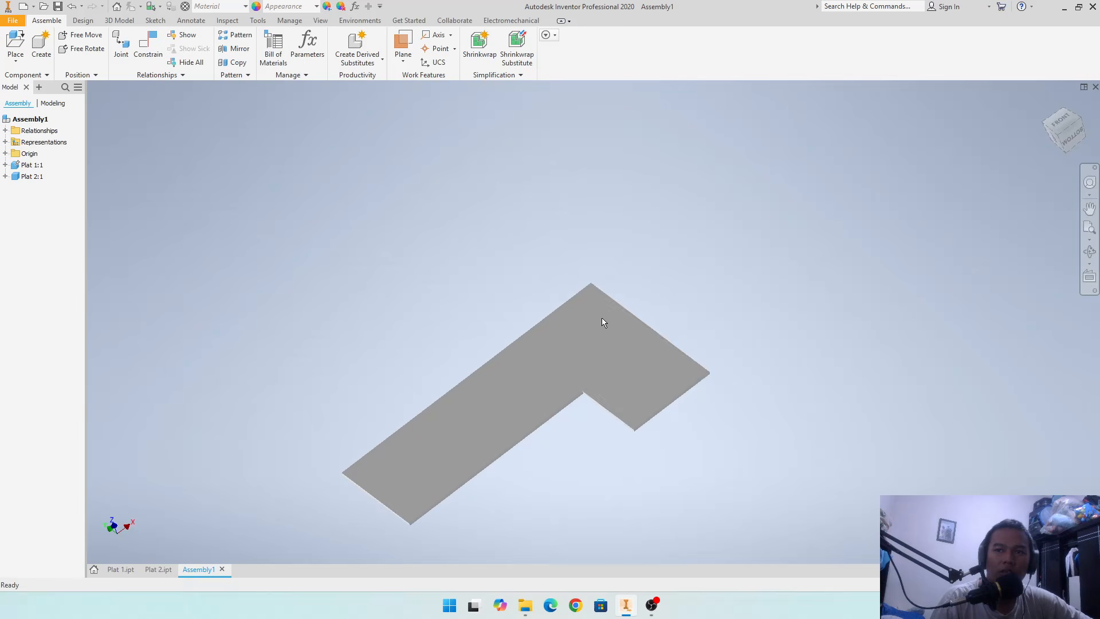
{"action": "left_click", "coordinate": [589, 293]}
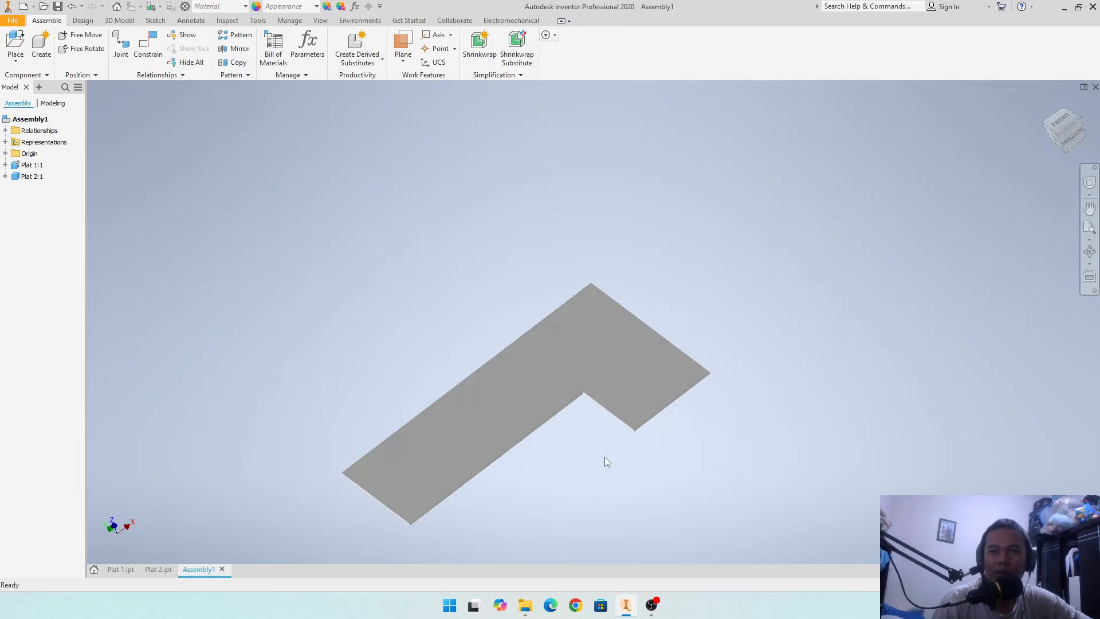
{"action": "key", "text": "F2"}
{"action": "scroll", "coordinate": [603, 435], "scroll_direction": "up", "scroll_amount": 3}
{"action": "scroll", "coordinate": [589, 435], "scroll_direction": "down", "scroll_amount": 5}
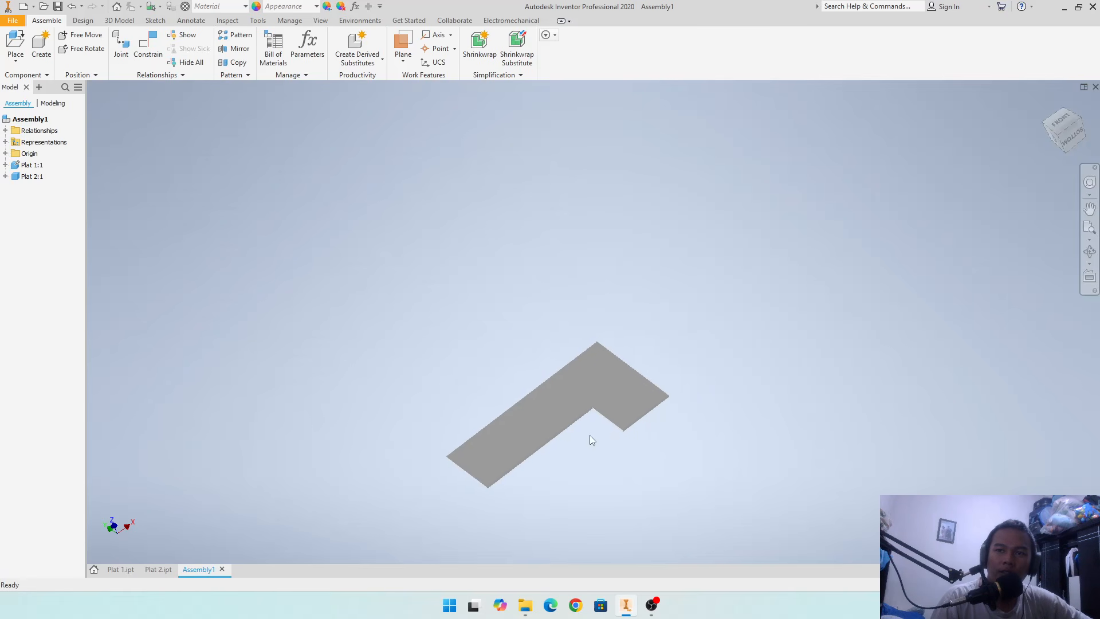
{"action": "scroll", "coordinate": [590, 435], "scroll_direction": "down", "scroll_amount": 1}
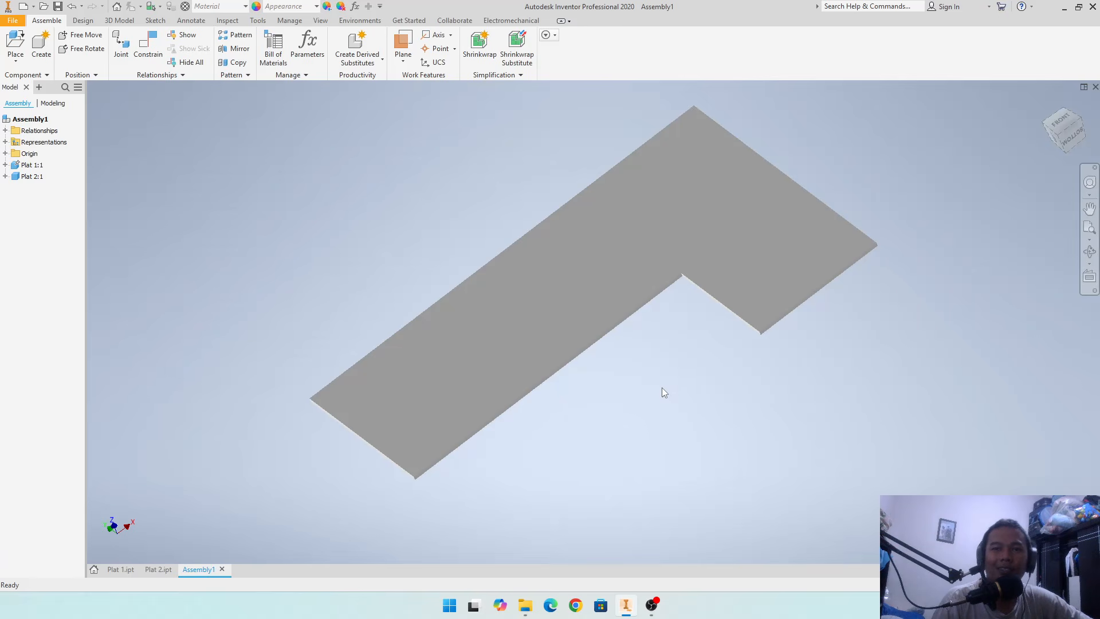
{"action": "mouse_move", "coordinate": [654, 385]}
{"action": "middle_mouse_down", "text": "shift"}
{"action": "mouse_move", "coordinate": [636, 290]}
{"action": "mouse_move", "coordinate": [636, 387]}
{"action": "middle_mouse_up", "text": "shift"}
{"action": "left_click", "coordinate": [492, 325]}
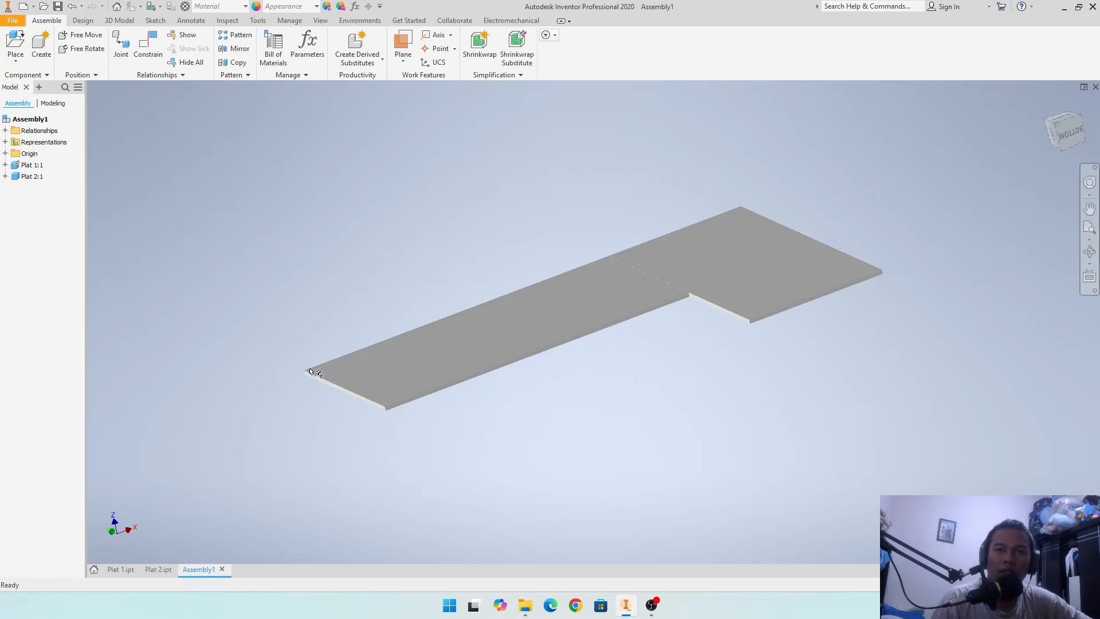
{"action": "left_click", "coordinate": [388, 436]}
{"action": "left_click", "coordinate": [752, 243]}
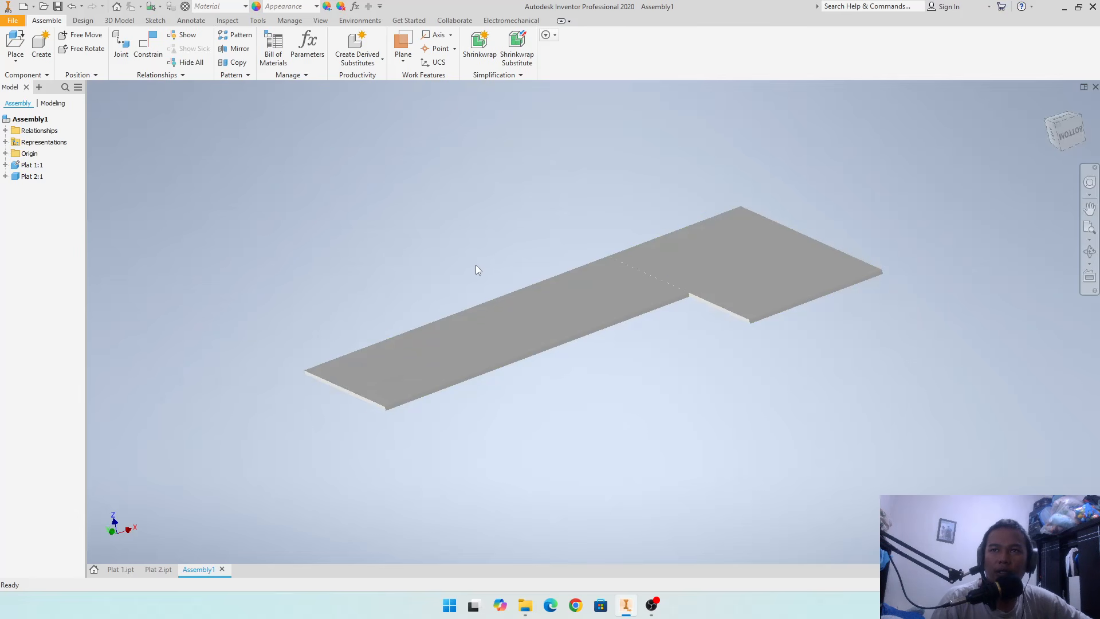
{"action": "middle_click_drag", "start_coordinate": [421, 273], "coordinate": [415, 228], "text": "shift"}
{"action": "middle_click_drag", "start_coordinate": [532, 270], "coordinate": [518, 207], "text": "shift"}
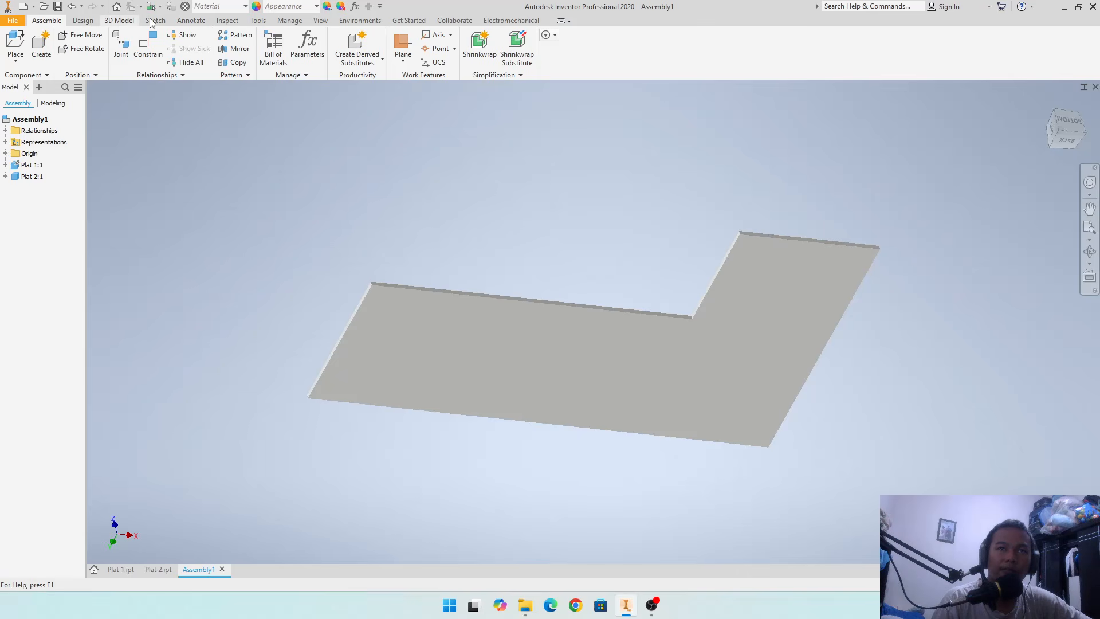
- Measure the overall distance from Plat 1's free short end face to Plat 2's outer long side face
{"action": "left_click", "coordinate": [202, 22]}
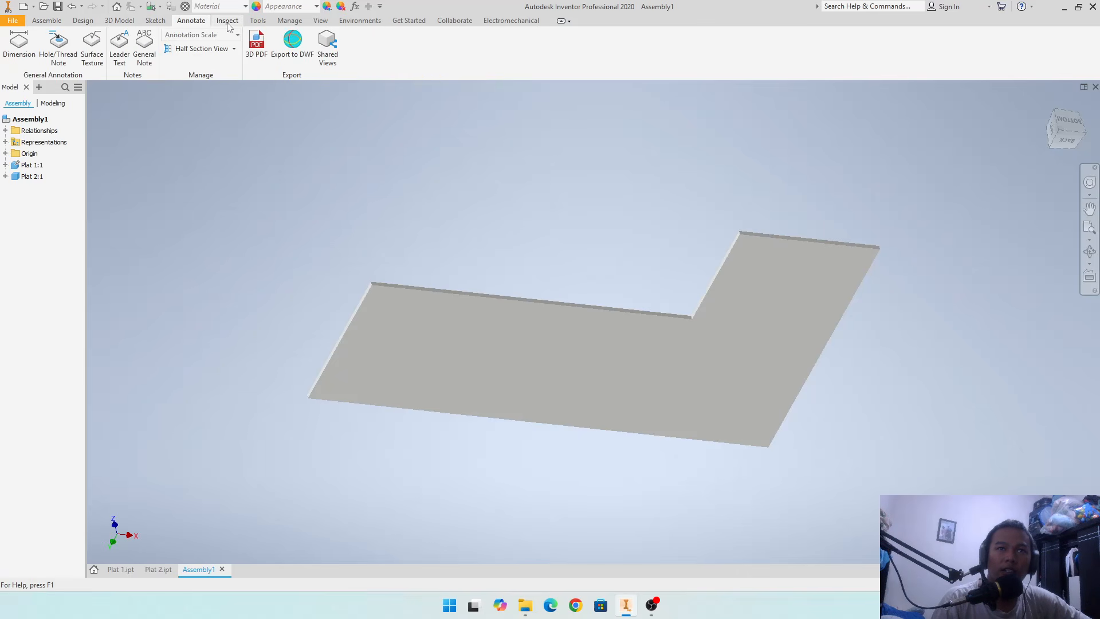
{"action": "left_click", "coordinate": [228, 22]}
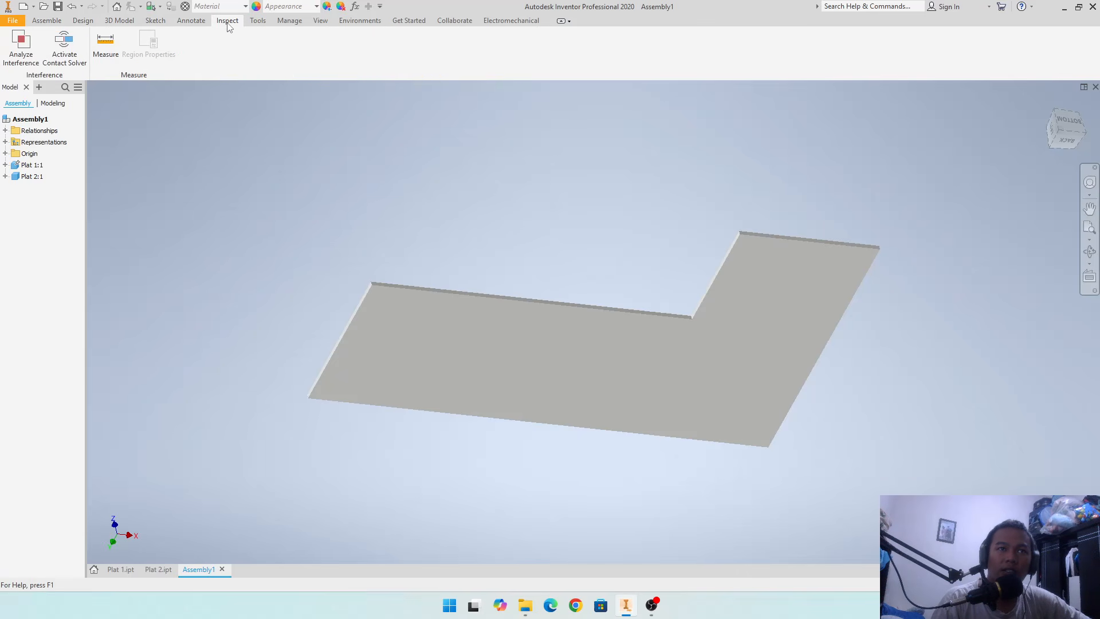
{"action": "left_click", "coordinate": [102, 52]}
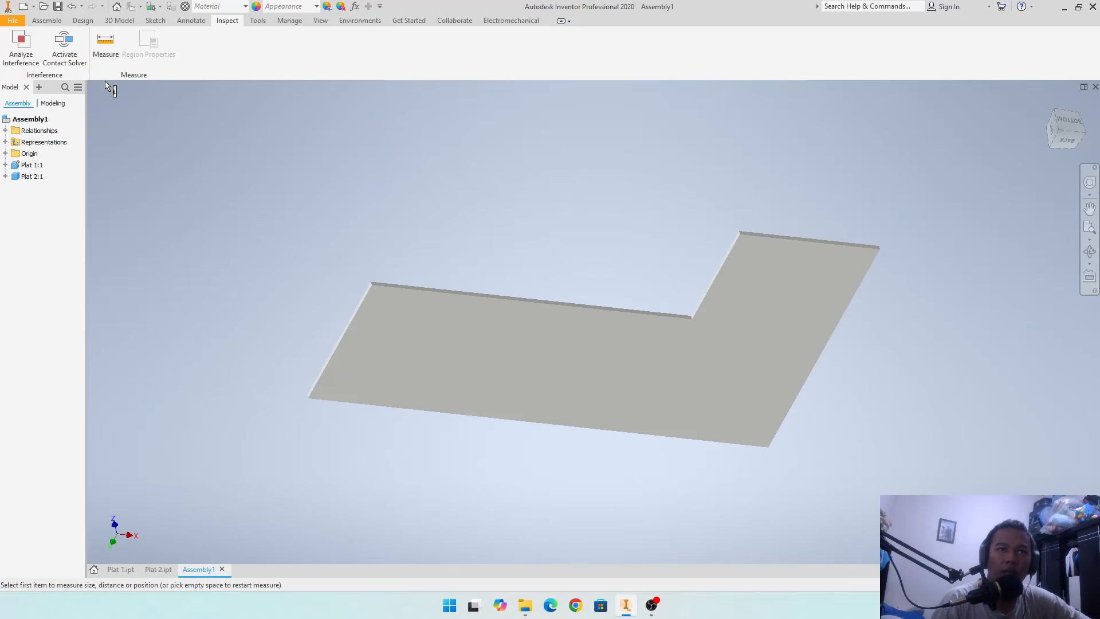
{"action": "scroll", "coordinate": [291, 360], "scroll_direction": "up", "scroll_amount": 5}
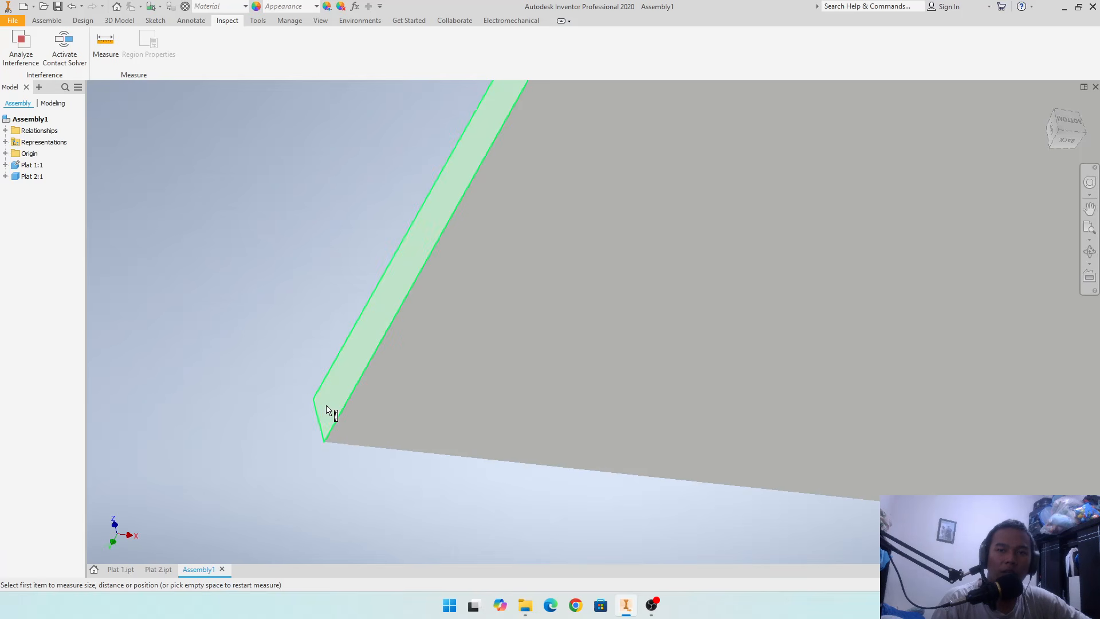
{"action": "left_click", "coordinate": [327, 411]}
{"action": "scroll", "coordinate": [332, 411], "scroll_direction": "down", "scroll_amount": 5}
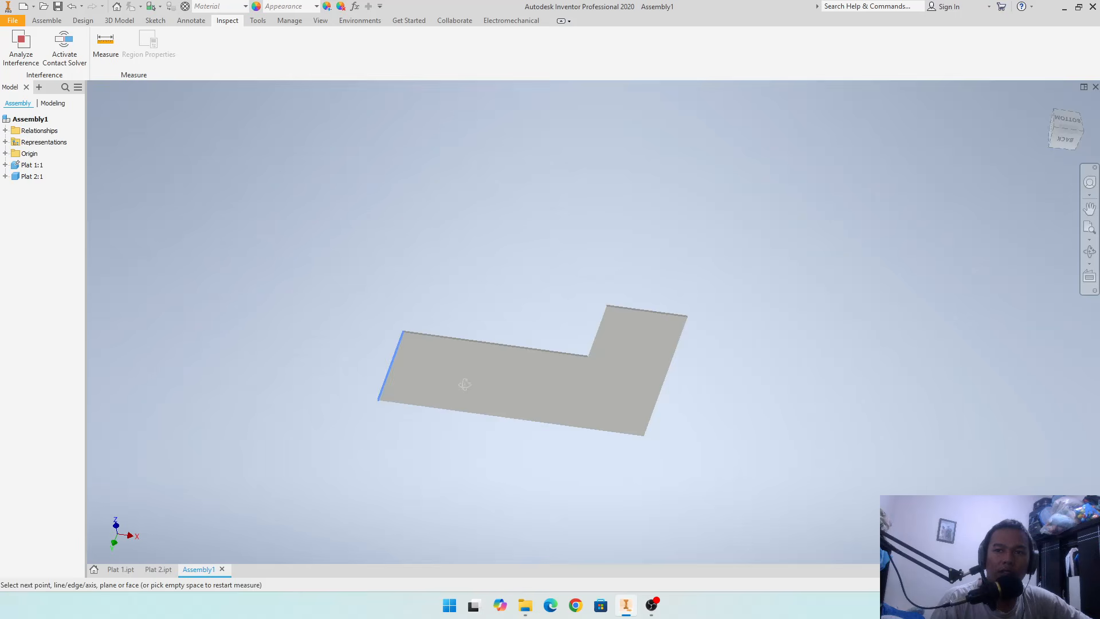
{"action": "middle_click_drag", "start_coordinate": [465, 385], "coordinate": [343, 367], "text": "shift"}
{"action": "scroll", "coordinate": [646, 413], "scroll_direction": "up", "scroll_amount": 6}
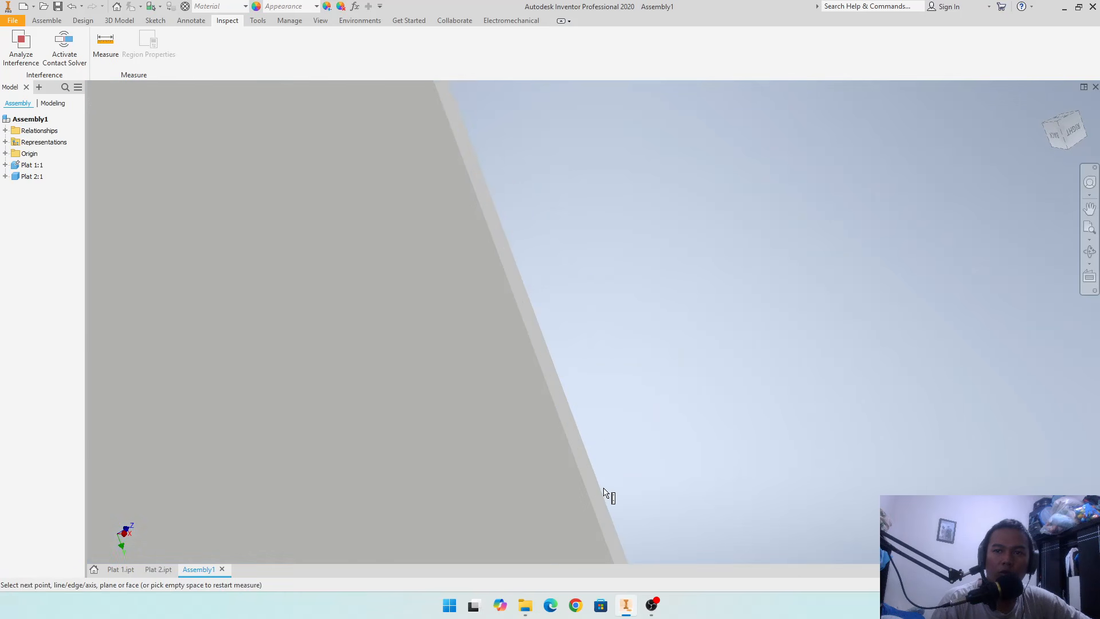
{"action": "left_click", "coordinate": [596, 498]}
{"action": "scroll", "coordinate": [621, 489], "scroll_direction": "down", "scroll_amount": 6}
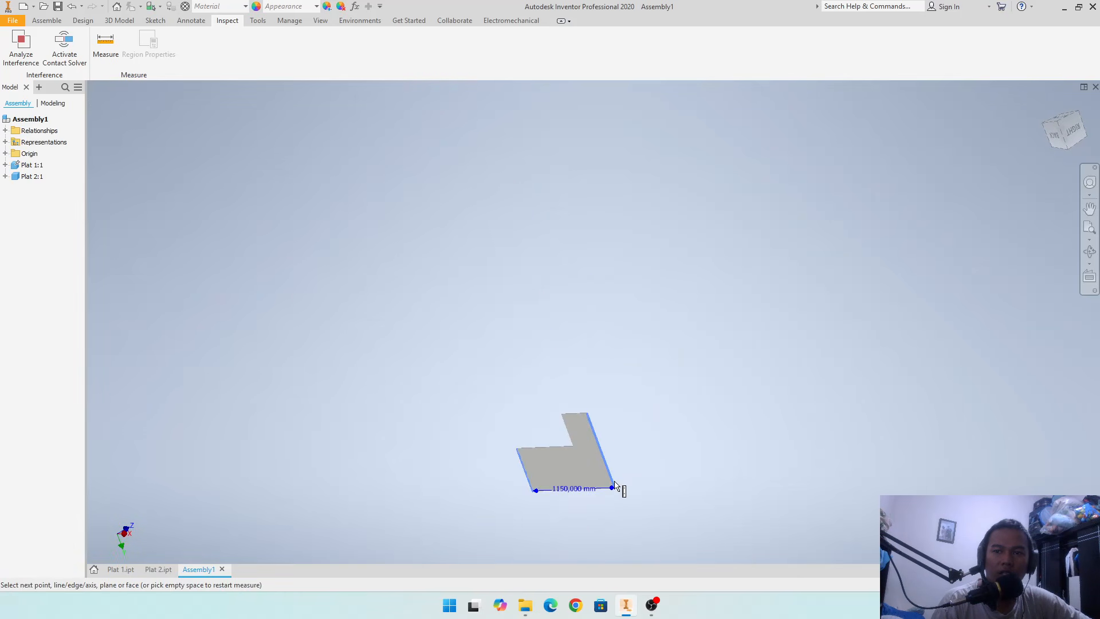
{"action": "scroll", "coordinate": [584, 502], "scroll_direction": "up", "scroll_amount": 2}
{"action": "scroll", "coordinate": [583, 501], "scroll_direction": "up", "scroll_amount": 5}
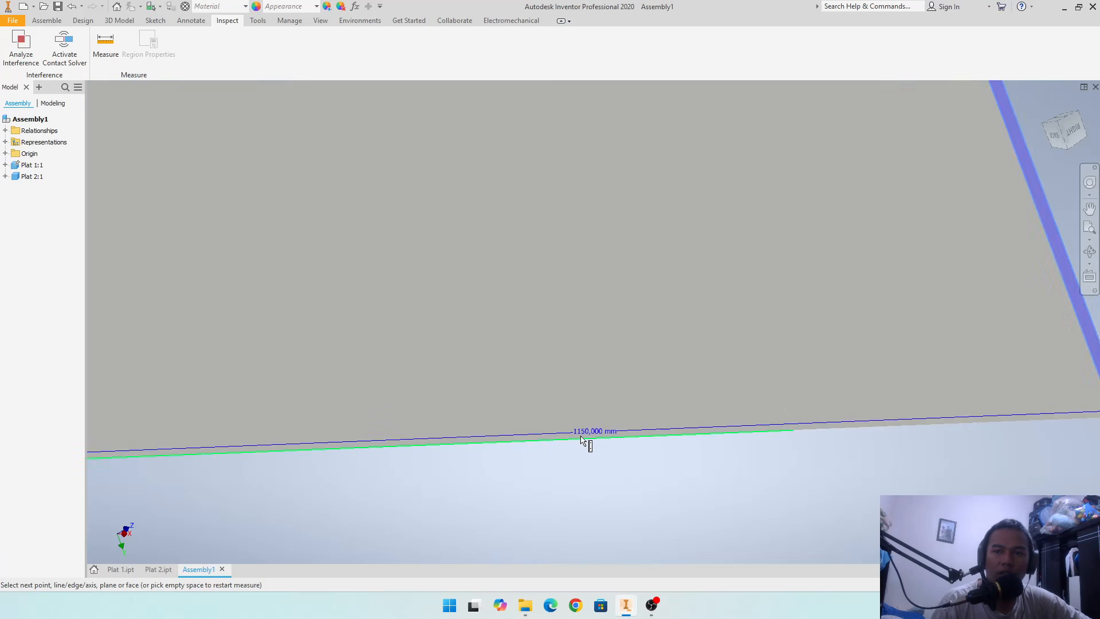
{"action": "scroll", "coordinate": [595, 436], "scroll_direction": "down", "scroll_amount": 5}
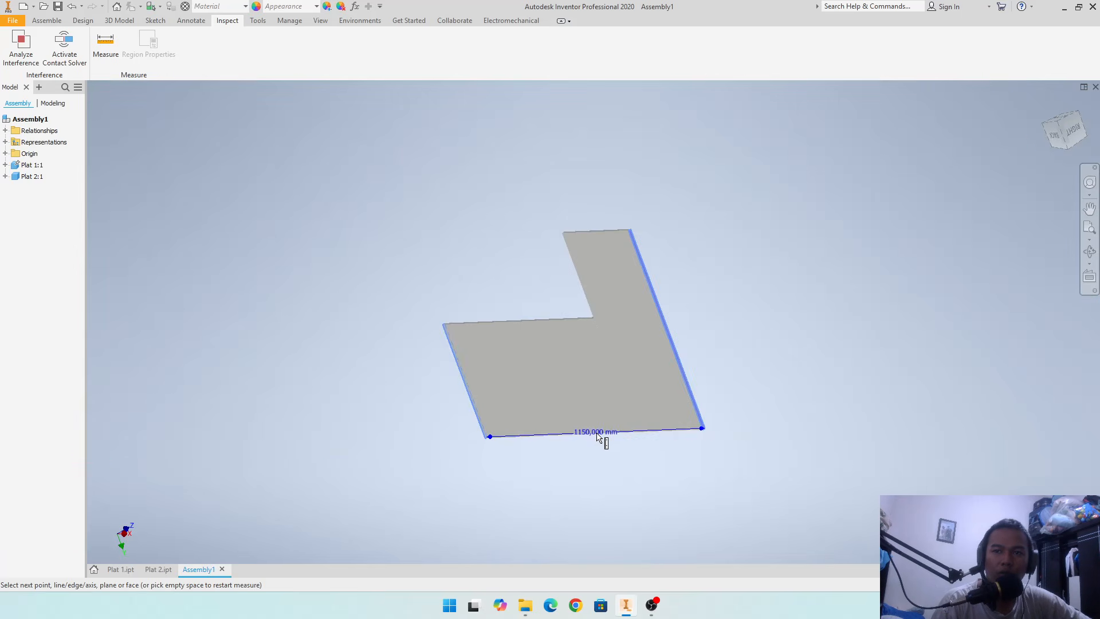
- Review the overall length measurement on the L-shaped assembly from several angles, then end the measurement
{"action": "middle_click_drag", "start_coordinate": [589, 364], "coordinate": [605, 404], "text": "shift"}
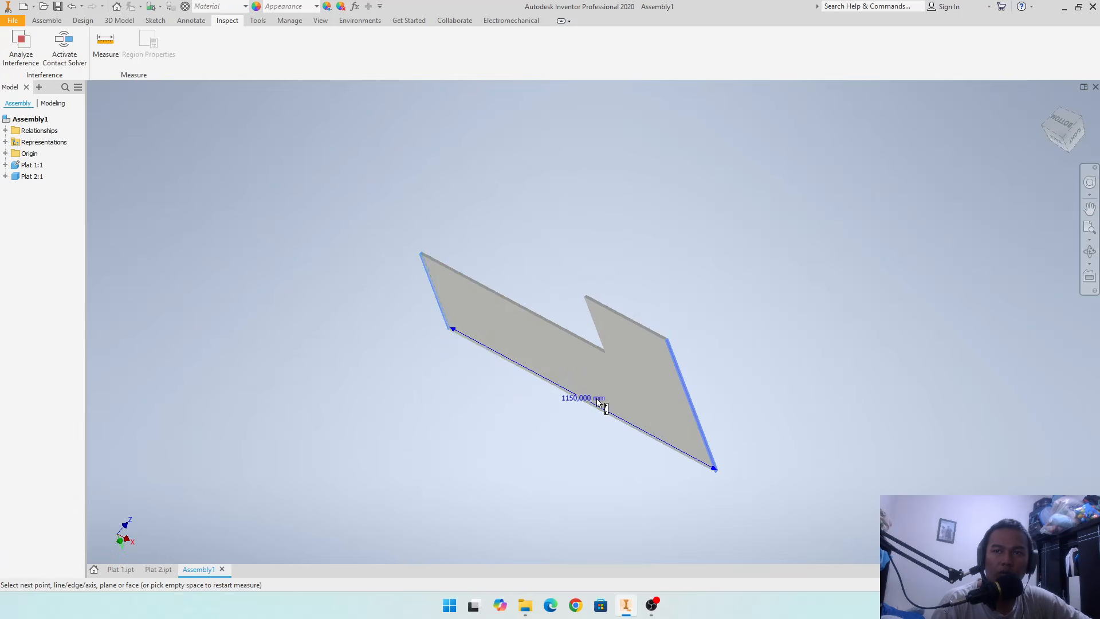
{"action": "middle_click_drag", "start_coordinate": [586, 282], "coordinate": [541, 263], "text": "shift"}
{"action": "middle_click_drag", "start_coordinate": [497, 310], "coordinate": [637, 294], "text": "shift"}
{"action": "middle_click_drag", "start_coordinate": [572, 335], "coordinate": [665, 325], "text": "shift"}
{"action": "middle_click_drag", "start_coordinate": [529, 366], "coordinate": [539, 344], "text": "shift"}
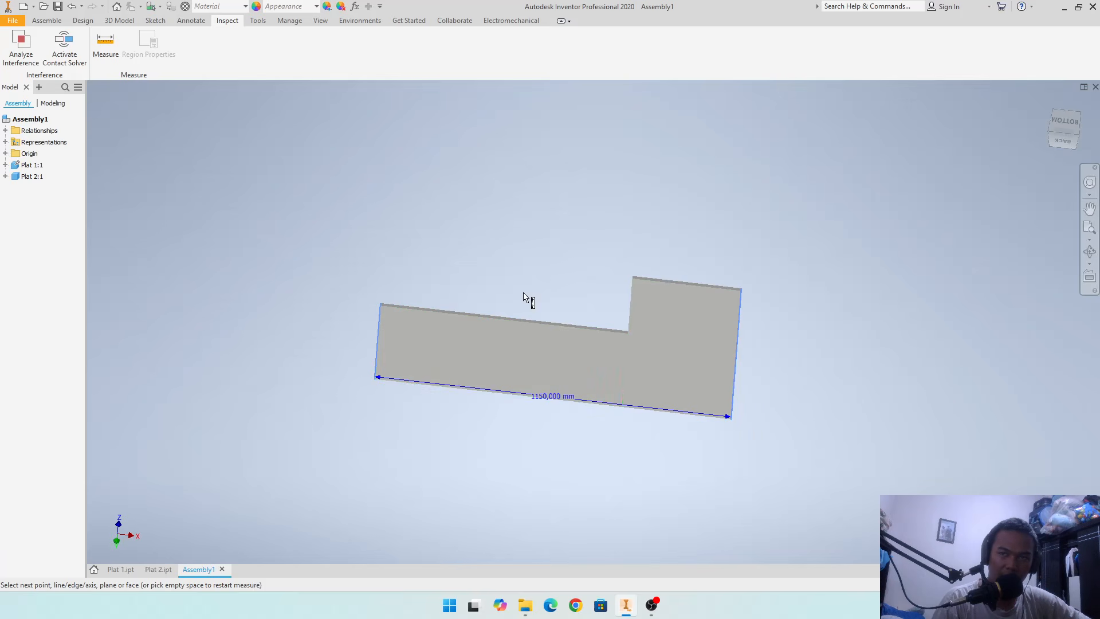
{"action": "middle_click_drag", "start_coordinate": [526, 258], "coordinate": [562, 309], "text": "shift"}
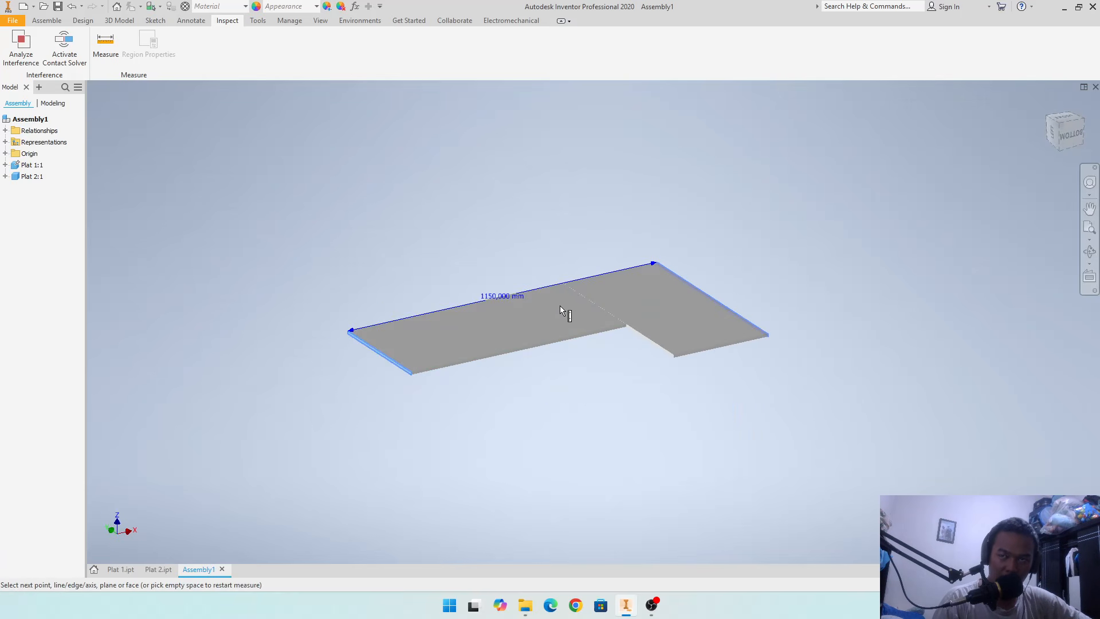
{"action": "scroll", "coordinate": [560, 305], "scroll_direction": "up", "scroll_amount": 5}
{"action": "middle_click_drag", "start_coordinate": [625, 366], "coordinate": [466, 345], "text": "shift"}
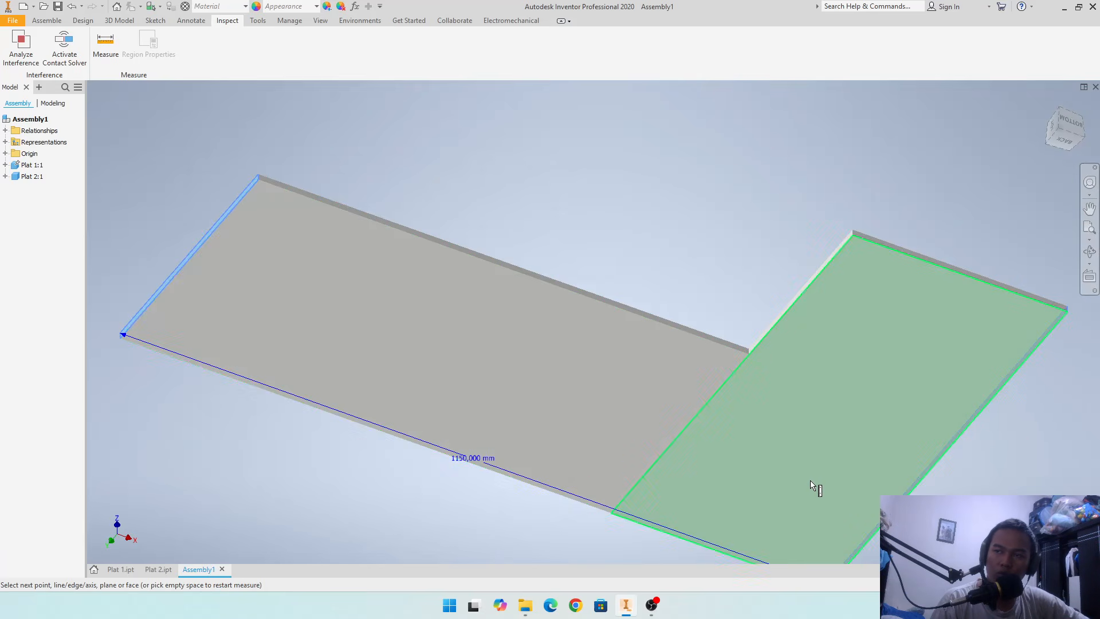
{"action": "mouse_move", "coordinate": [811, 481]}
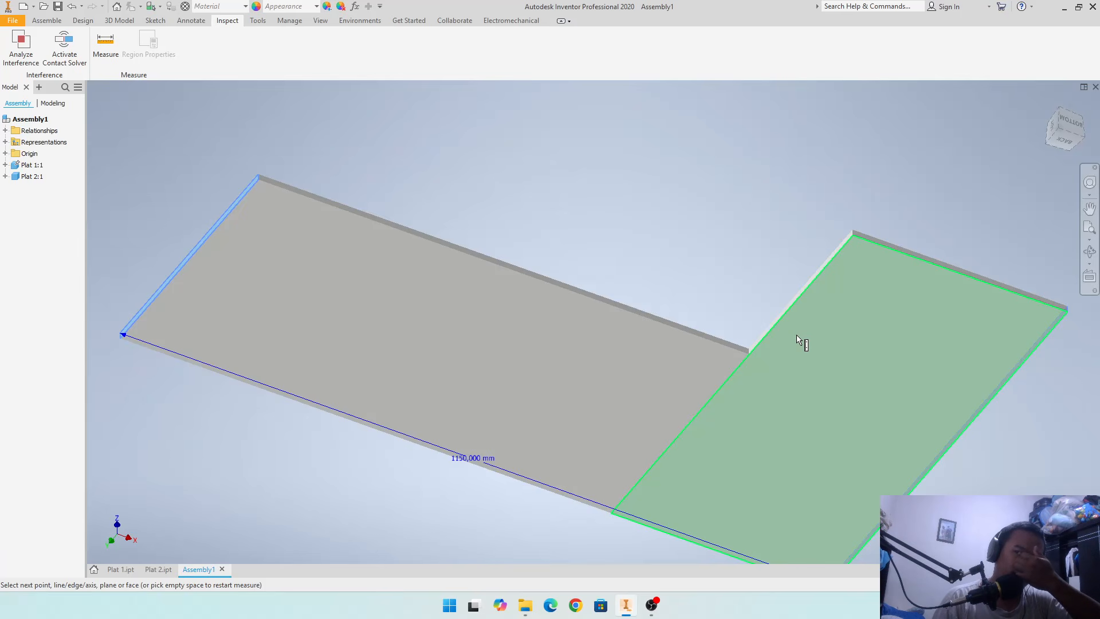
{"action": "mouse_move", "coordinate": [810, 356]}
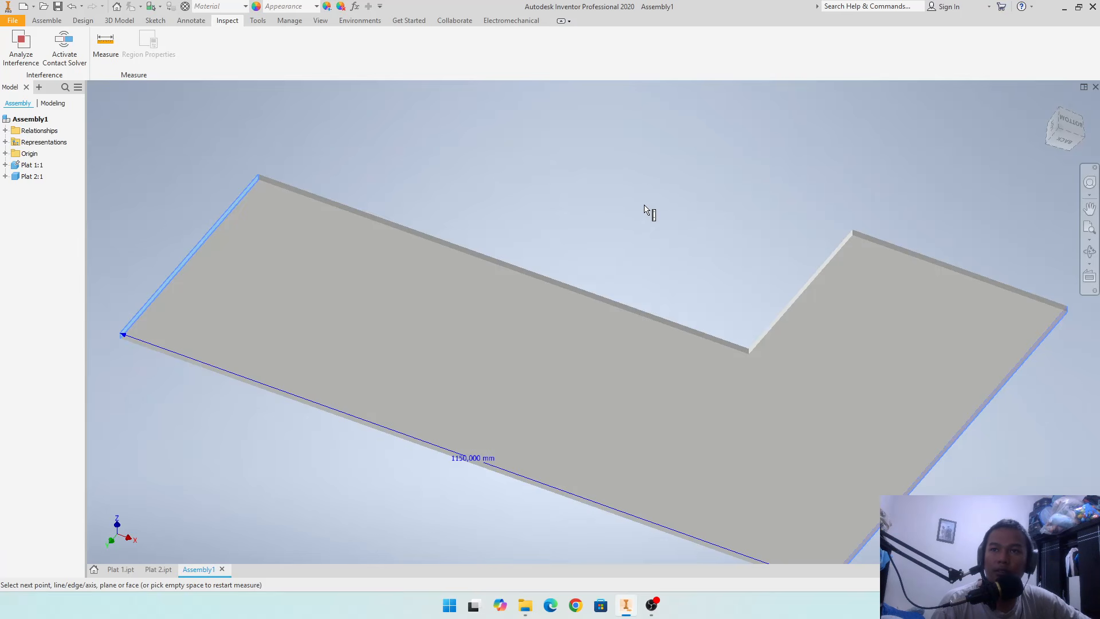
{"action": "middle_click_drag", "start_coordinate": [647, 208], "coordinate": [657, 245], "text": "shift"}
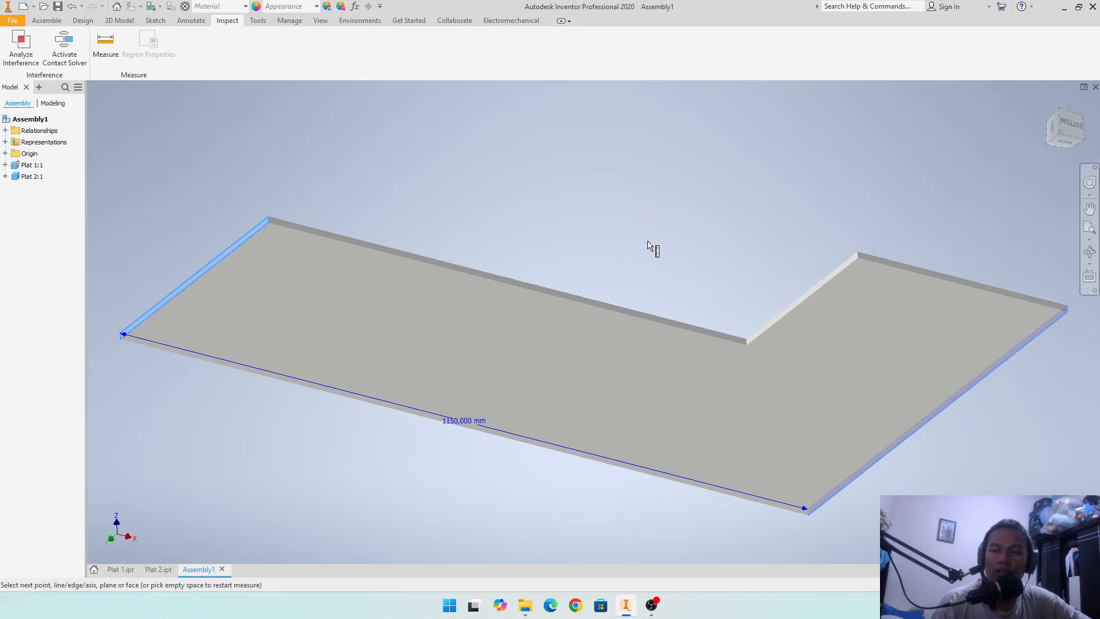
{"action": "middle_click_drag", "start_coordinate": [656, 229], "coordinate": [630, 260], "text": "shift"}
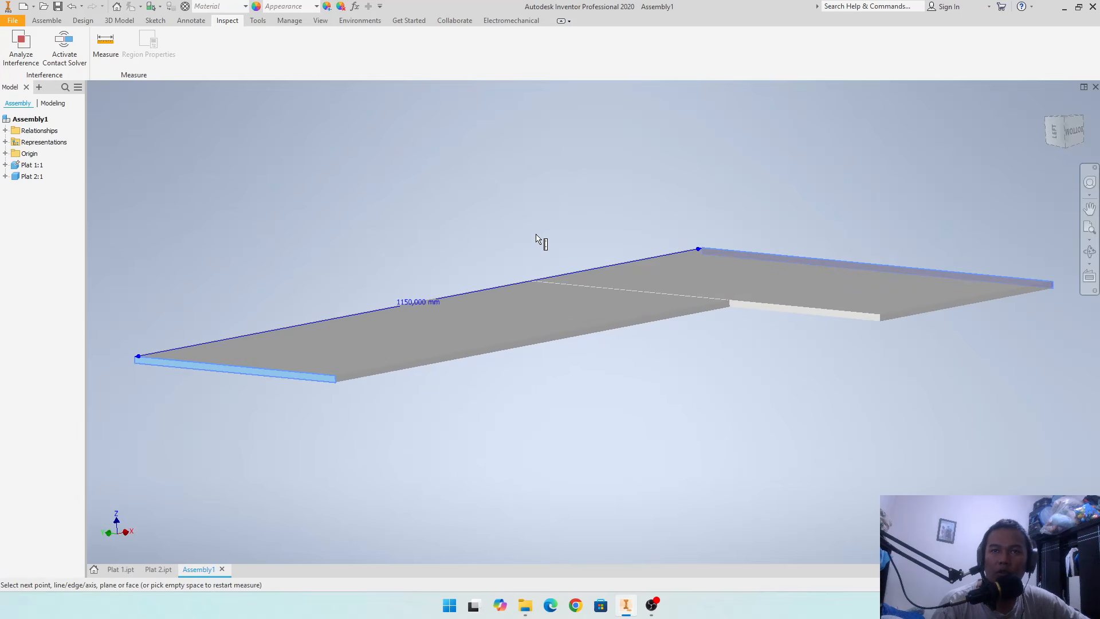
{"action": "left_click", "coordinate": [601, 235]}
{"action": "key", "text": "Escape"}
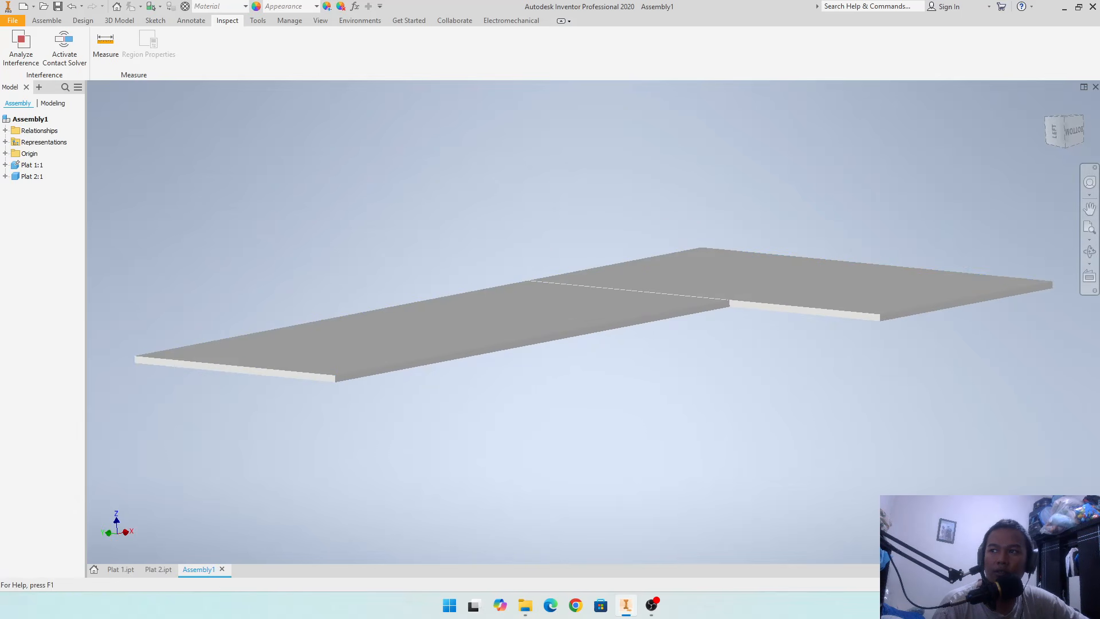
{"action": "key", "text": "m"}
{"action": "left_click_drag", "start_coordinate": [823, 141], "coordinate": [333, 158]}
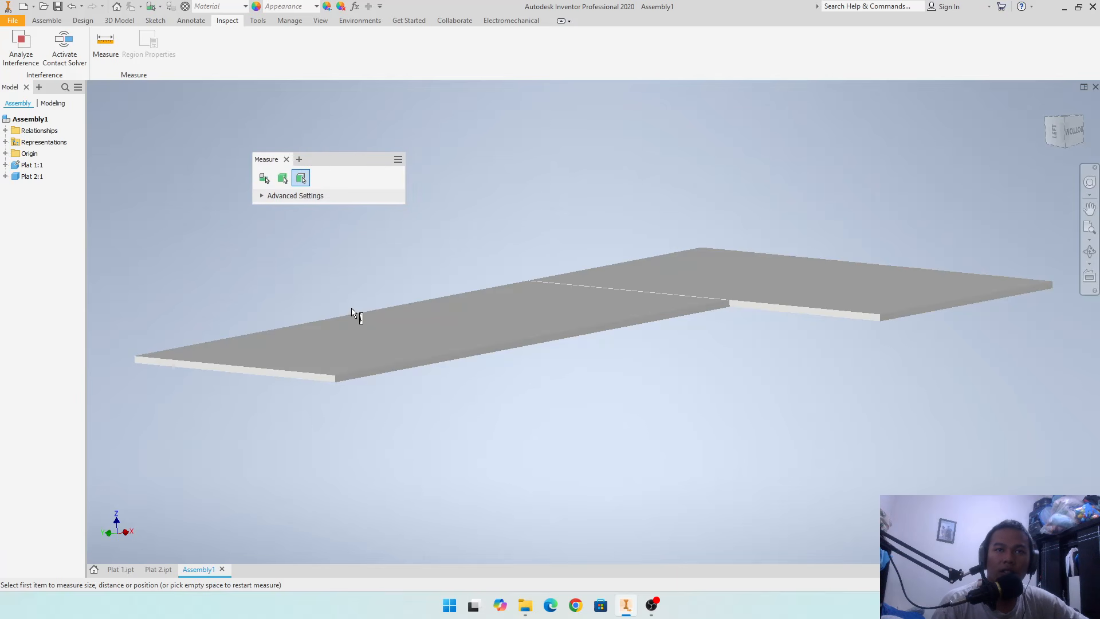
{"action": "key", "text": "Escape"}
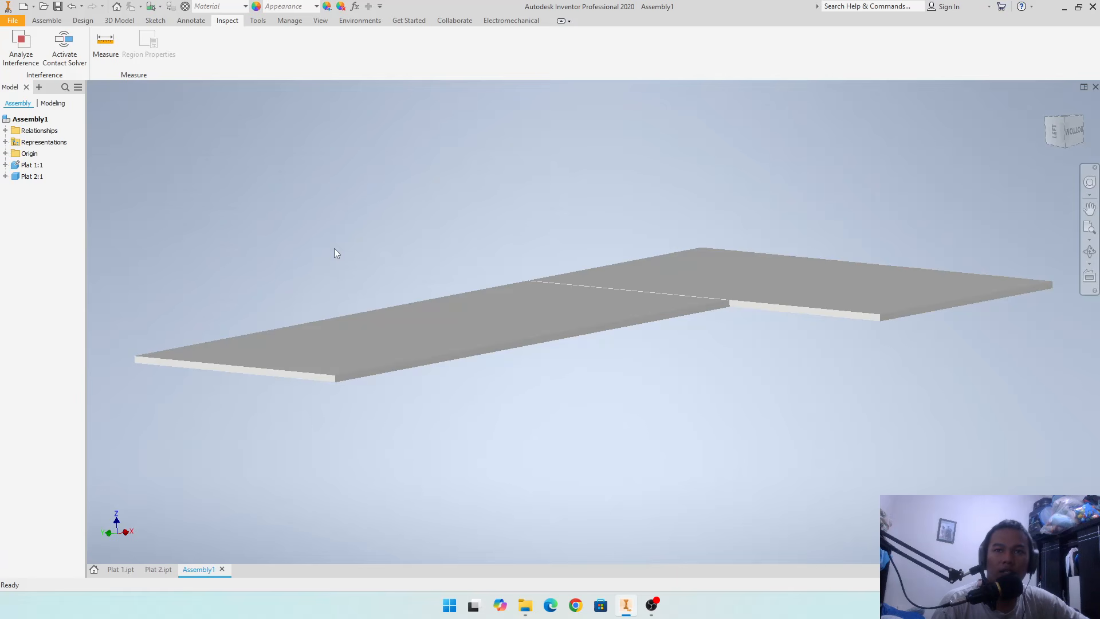
{"action": "scroll", "coordinate": [585, 412], "scroll_direction": "up", "scroll_amount": 3}
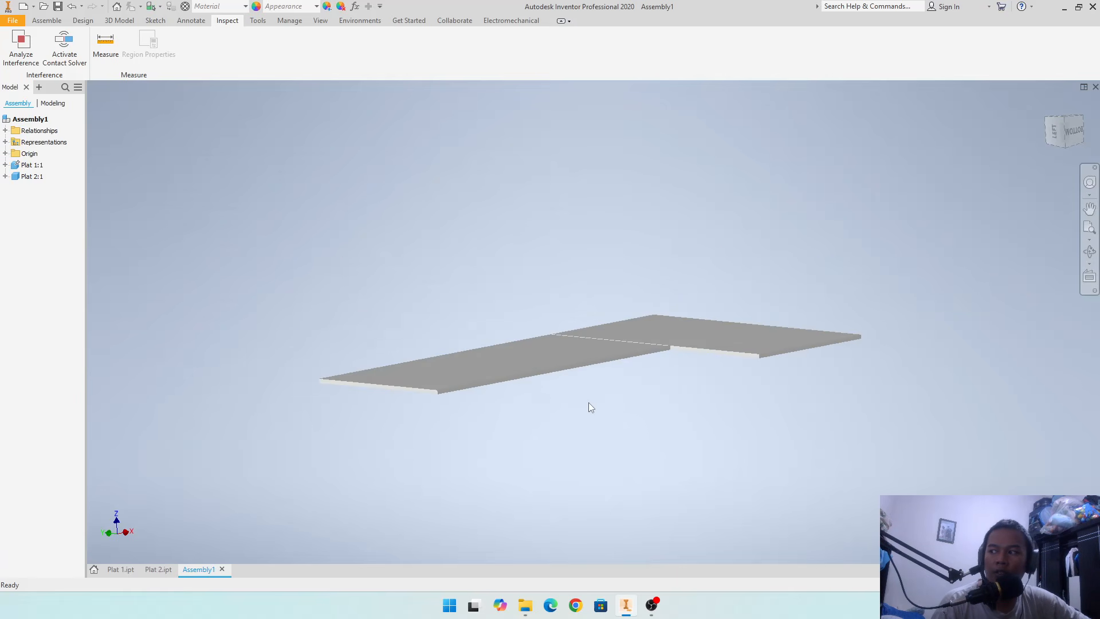
{"action": "mouse_move", "coordinate": [586, 409]}
{"action": "middle_mouse_down", "text": "shift"}
{"action": "mouse_move", "coordinate": [594, 432]}
{"action": "mouse_move", "coordinate": [594, 419]}
{"action": "middle_mouse_up", "text": "shift"}
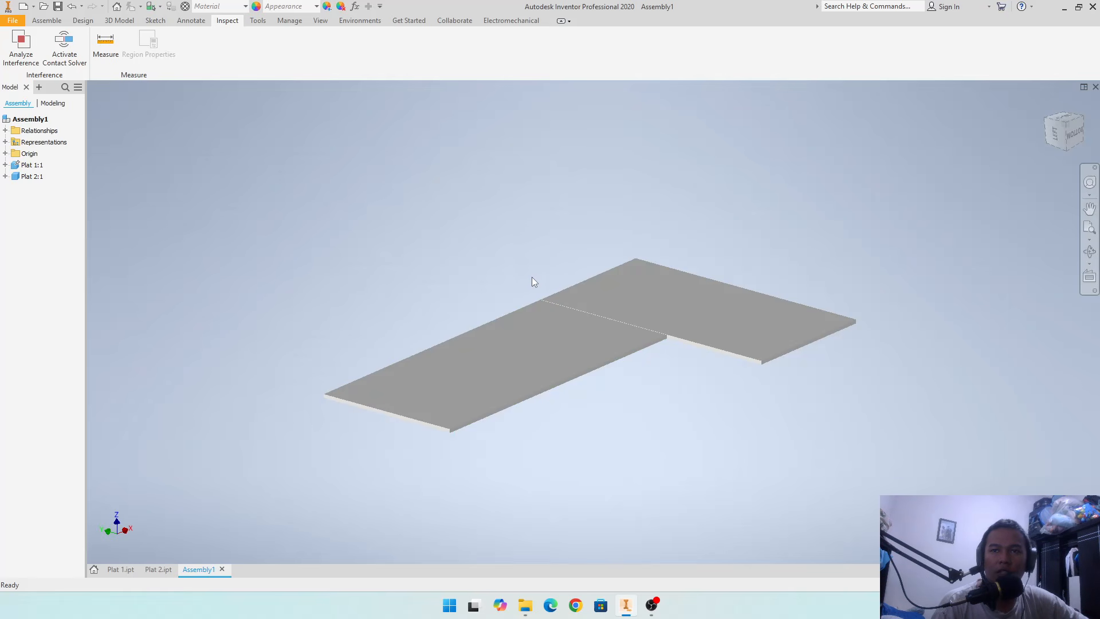
{"action": "left_click", "coordinate": [527, 338]}
{"action": "left_click", "coordinate": [492, 245]}
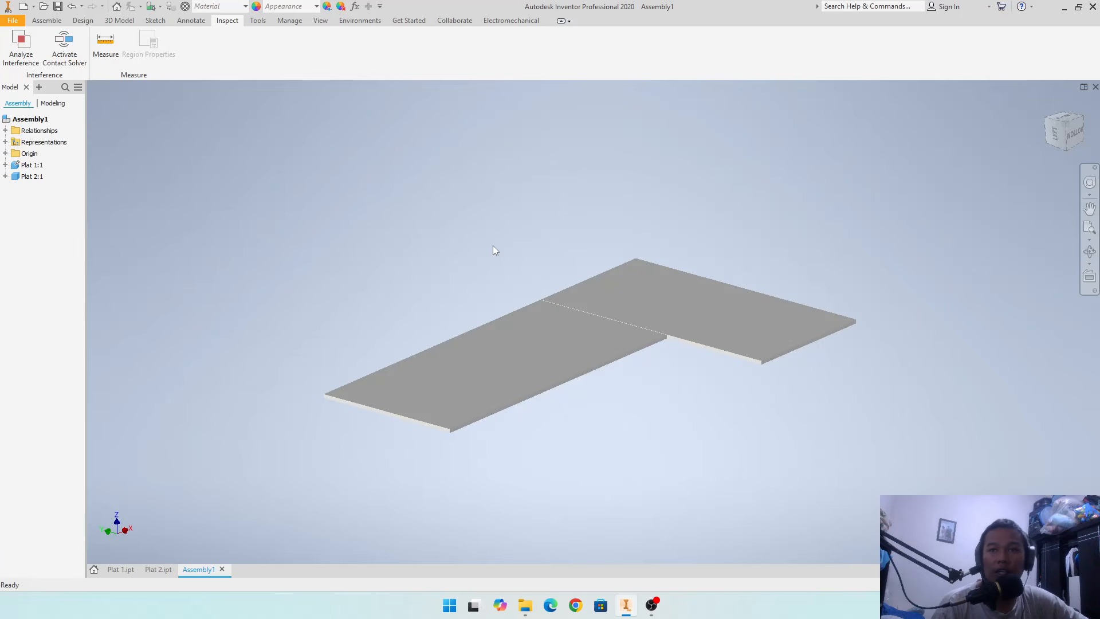